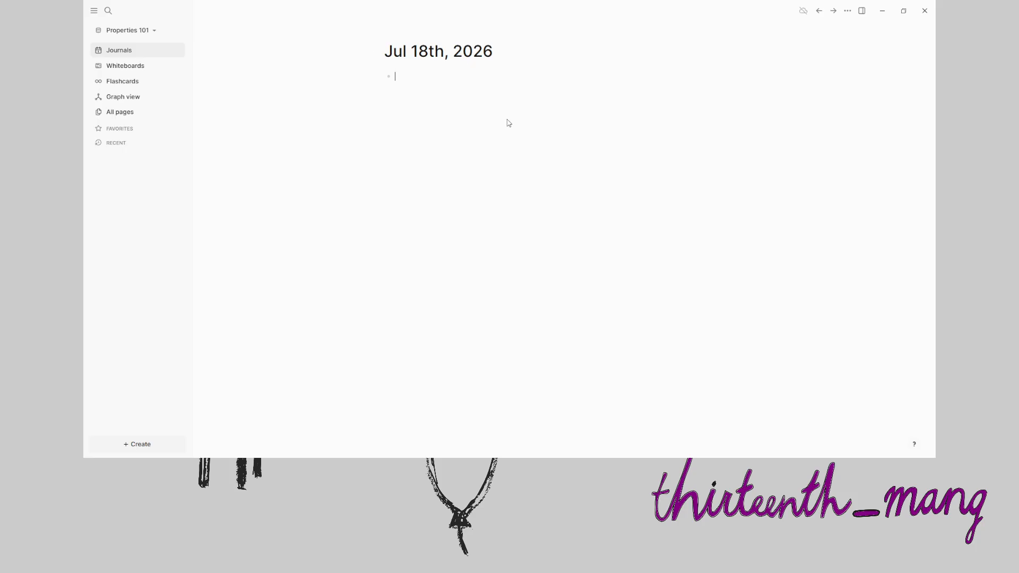
# Write the journal note "this is an ephemeral note about my [[Favourite Car]]", with Favourite Car as a page link
pyautogui.write('this is an ep')
pyautogui.write('her')
pyautogui.write('meral ')
pyautogui.write('note')
pyautogui.write(' about m')
pyautogui.write('y [[F')
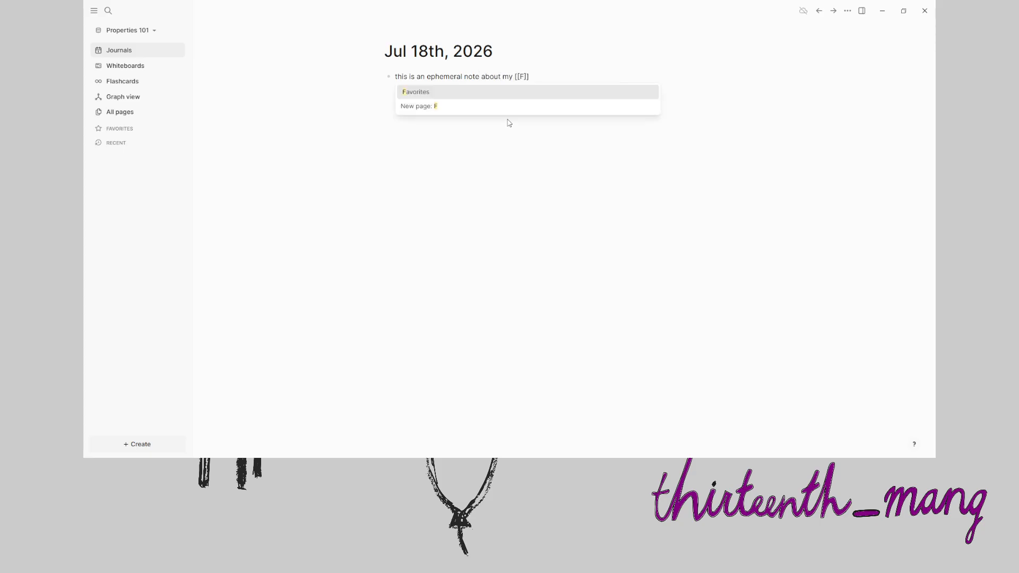
pyautogui.write('avourite Car')
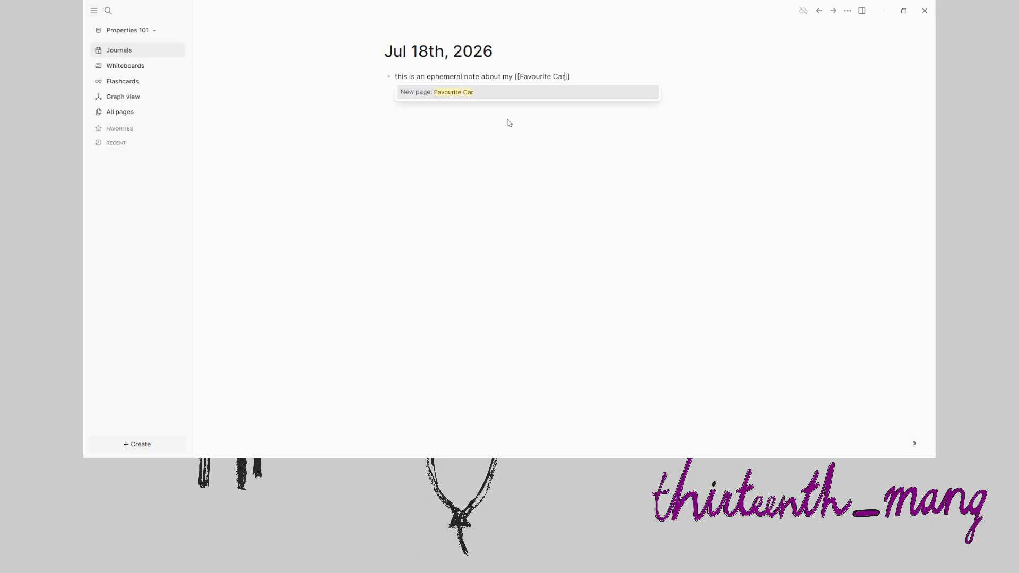
pyautogui.press('Escape')
pyautogui.press('Escape')
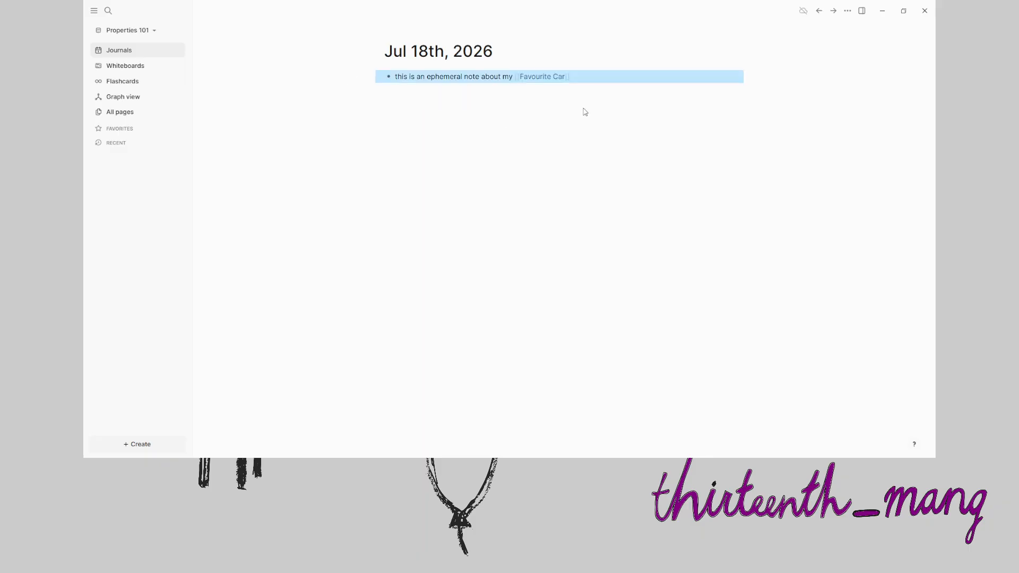
# Add the text "Nissan Skyline R32" to the linked Favourite Car page, and reopen that page from the journal
pyautogui.click(543, 78)
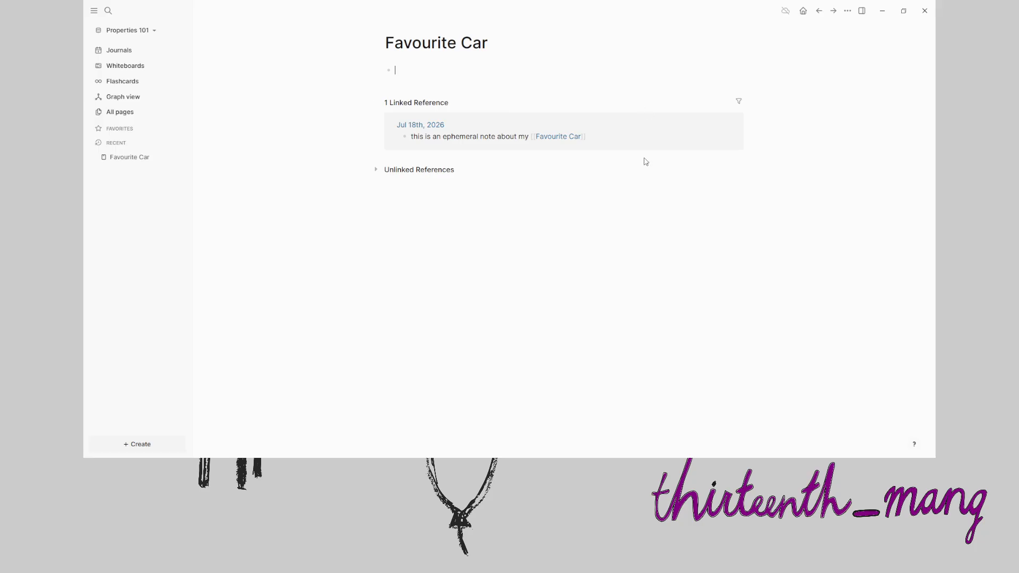
pyautogui.write('Nissan Skyline R32')
pyautogui.click(116, 50)
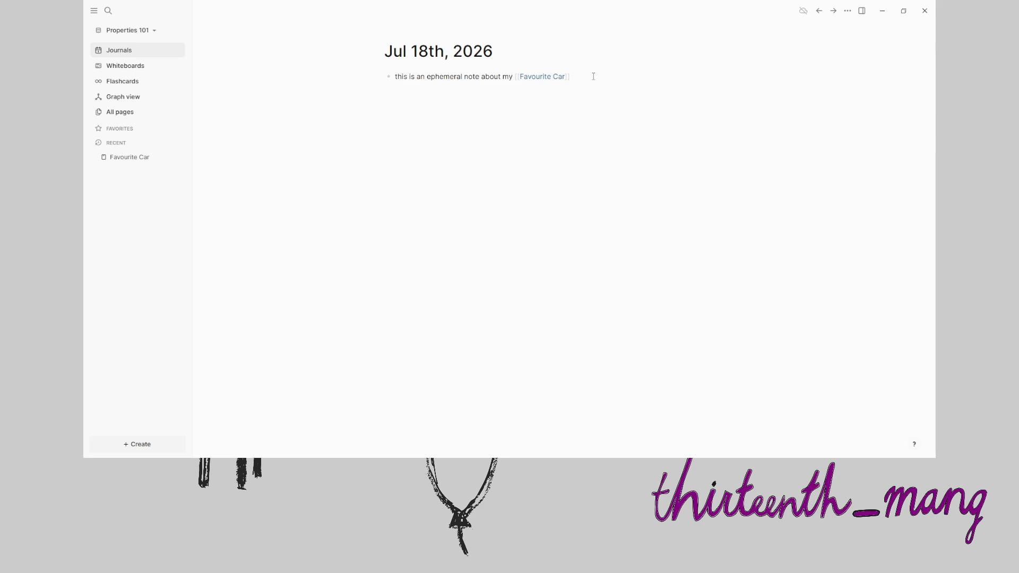
pyautogui.click(537, 79)
# Insert a block above "Nissan Skyline R32" containing a new property year with the value 1992
pyautogui.click(396, 71)
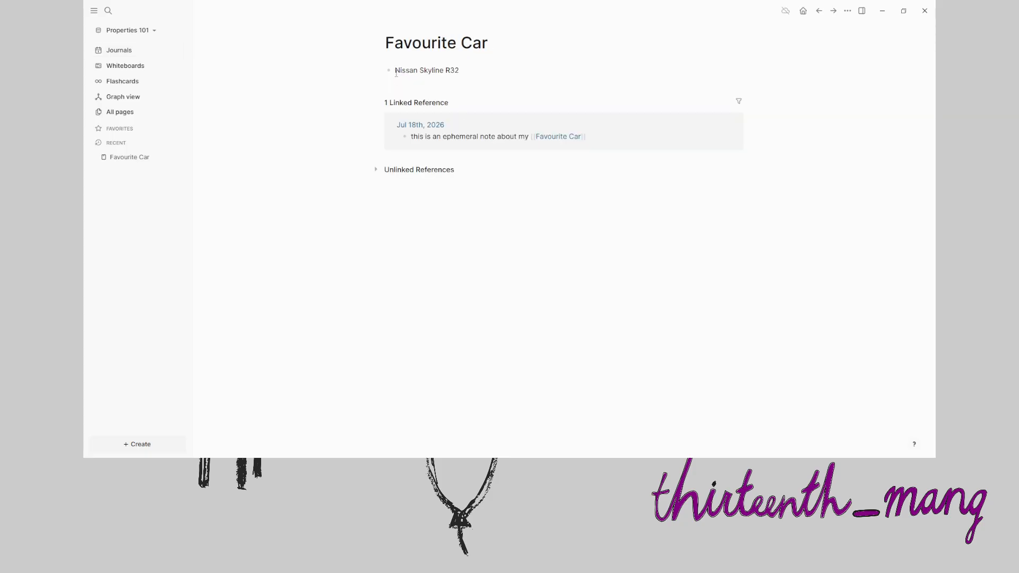
pyautogui.click(511, 49)
pyautogui.press('Return')
pyautogui.press('Return')
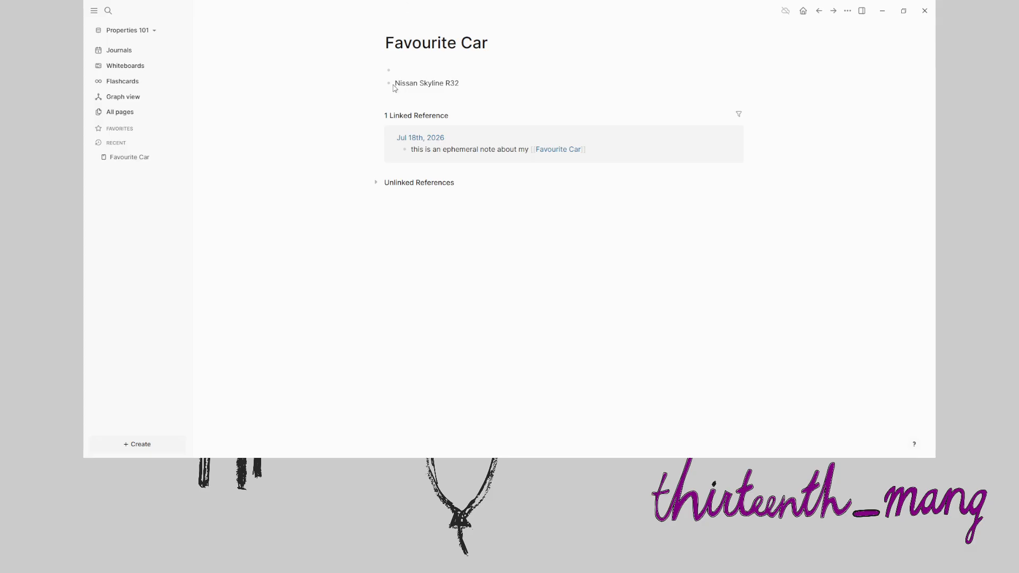
pyautogui.moveTo(395, 84); pyautogui.dragTo(488, 93)
pyautogui.click(478, 82)
pyautogui.write('::')
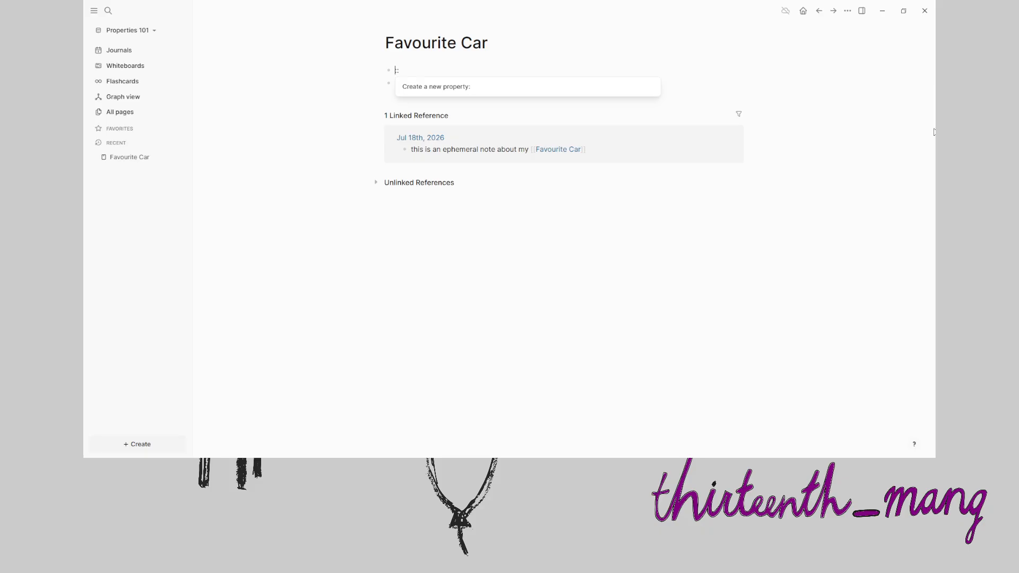
pyautogui.write('year')
pyautogui.press('Return')
pyautogui.write('1992')
pyautogui.press('Escape')
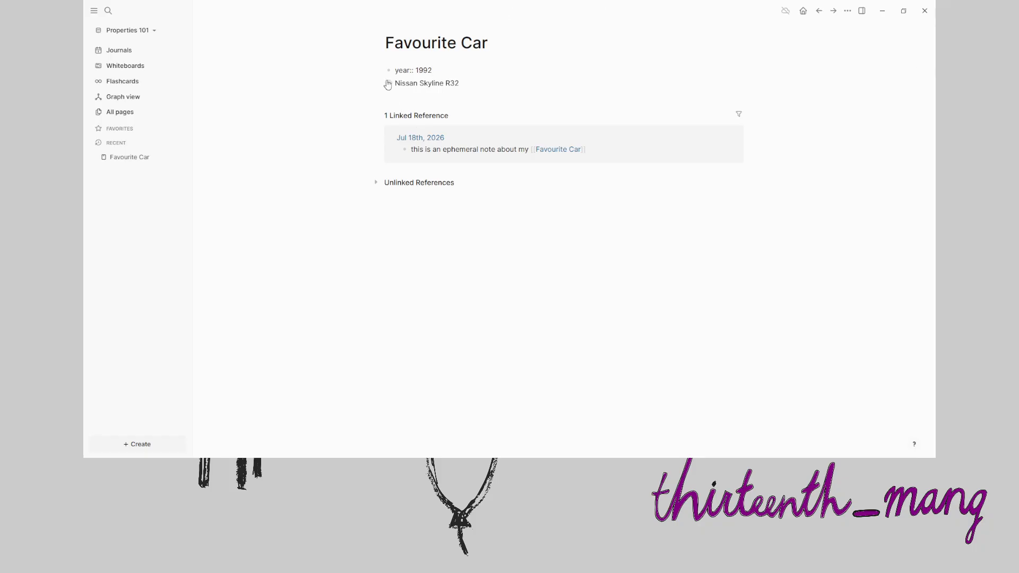
# Focus on the property block, visit the year property's page, and return to the Favourite Car page
pyautogui.moveTo(395, 70)
pyautogui.mouseDown()
pyautogui.moveTo(431, 71)
pyautogui.moveTo(384, 74)
pyautogui.mouseUp()
pyautogui.click(410, 71)
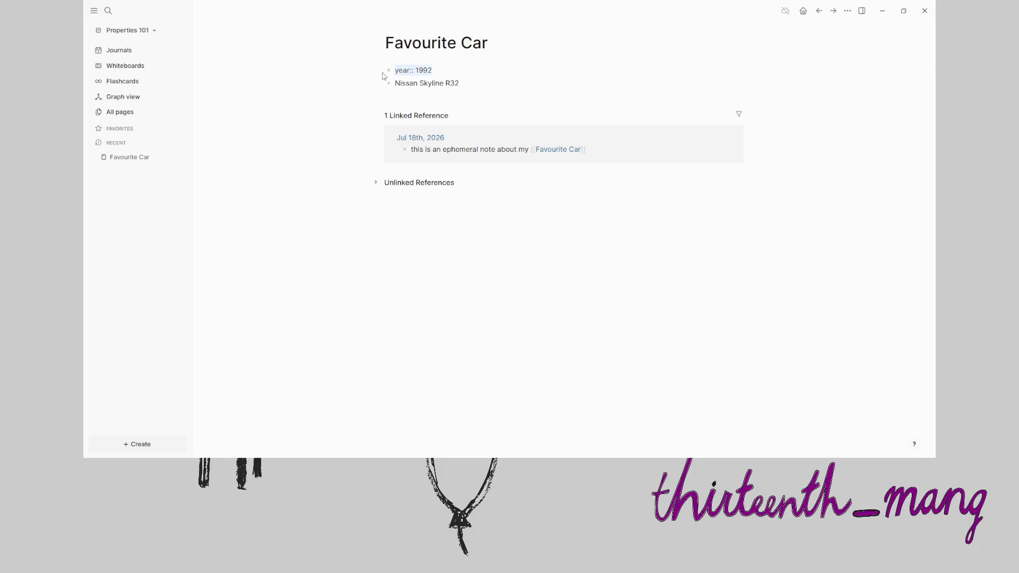
pyautogui.click(444, 72)
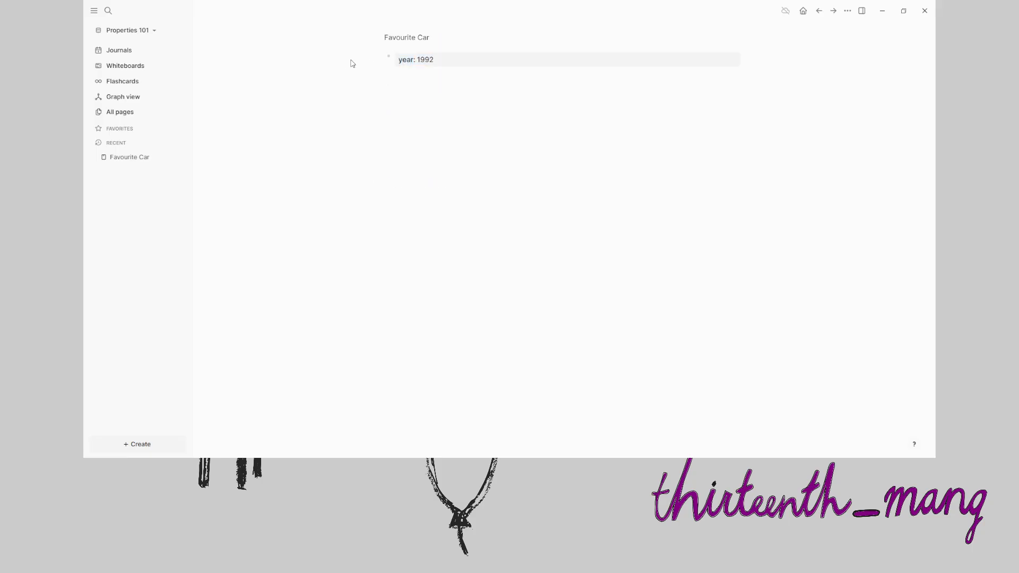
pyautogui.click(406, 64)
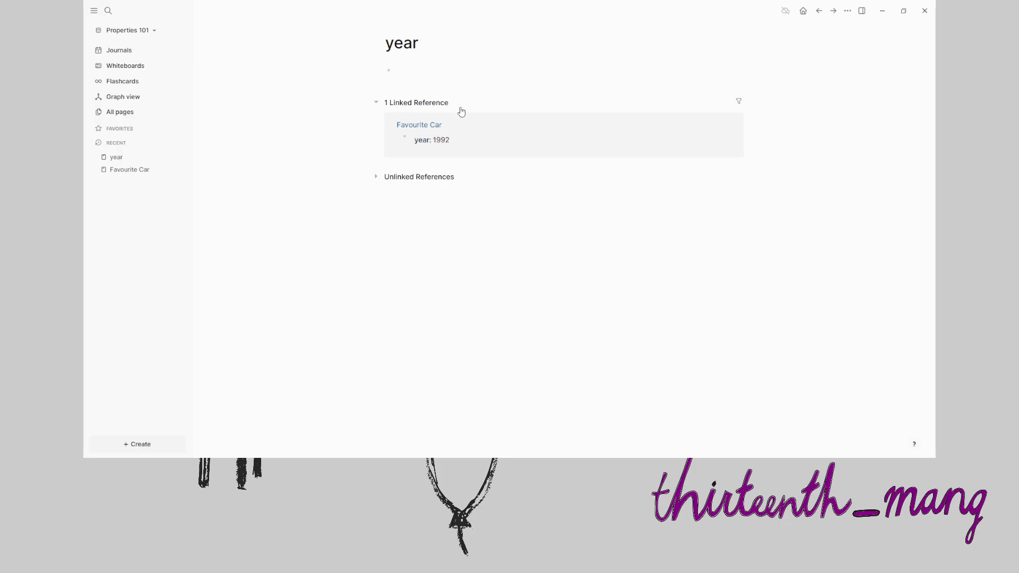
pyautogui.click(660, 73)
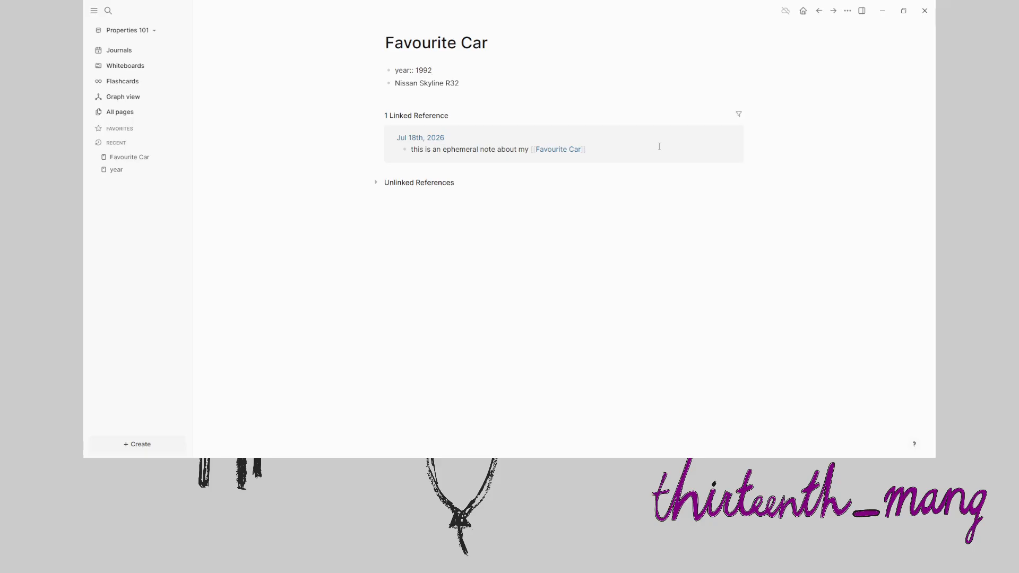
# Add a second property, colour, with the value "gun metal grey" below the year property
pyautogui.press('Return')
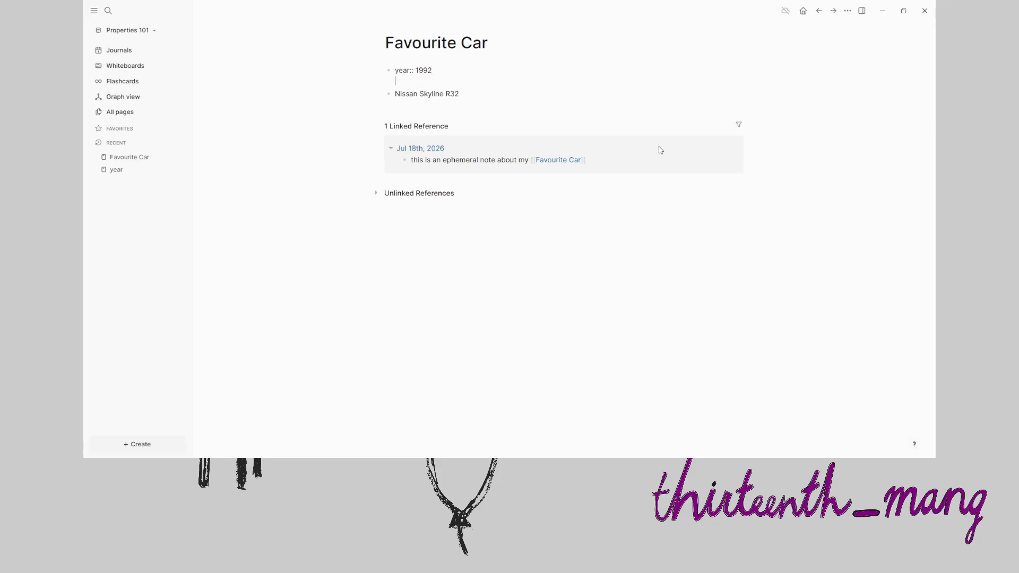
pyautogui.write(':: 1992 colour')
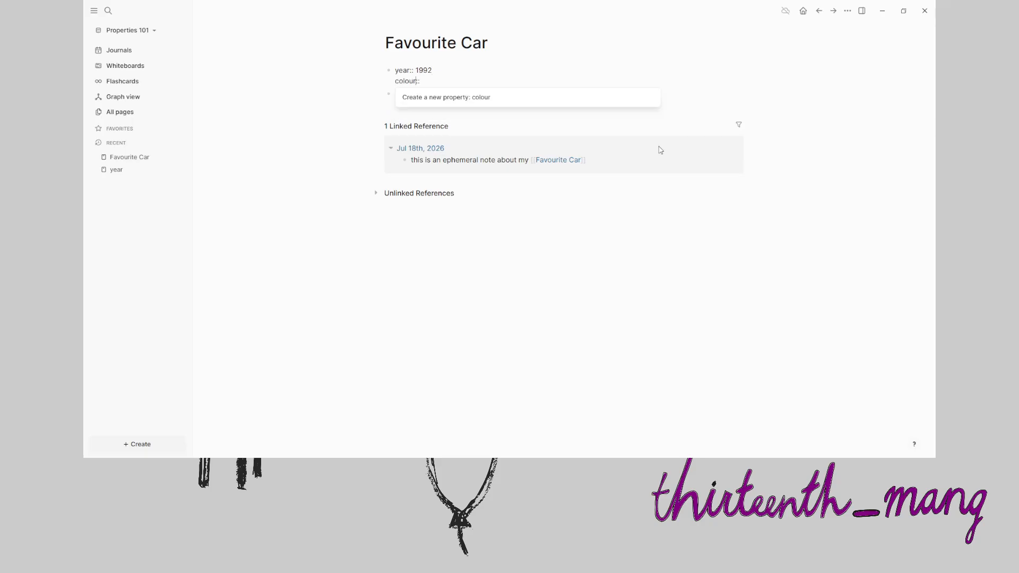
pyautogui.press('Return')
pyautogui.write('gun metal great')
pyautogui.press('BackSpace')
pyautogui.press('BackSpace')
pyautogui.write('y')
pyautogui.press('Return')
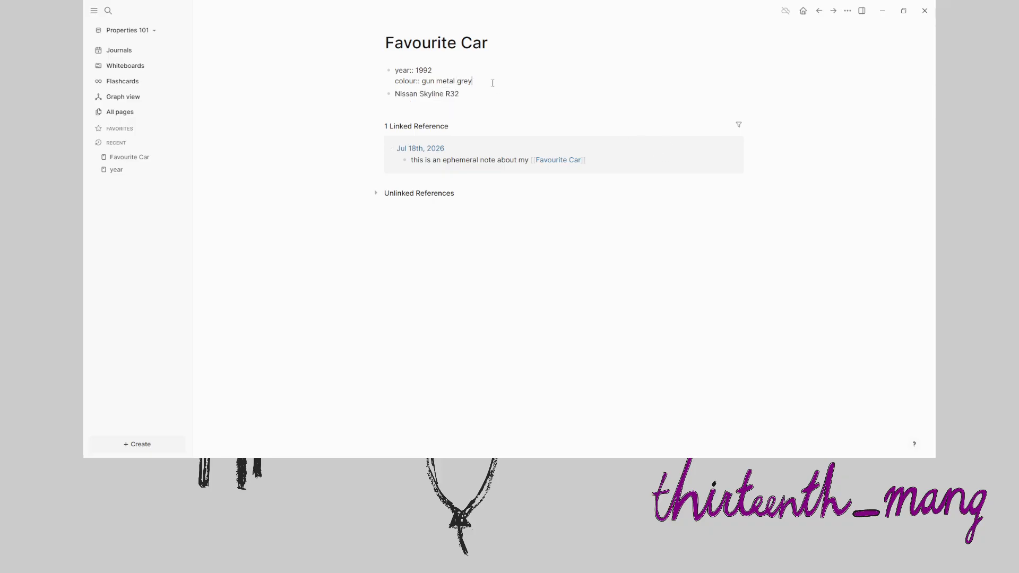
pyautogui.press('Escape')
pyautogui.click(312, 99)
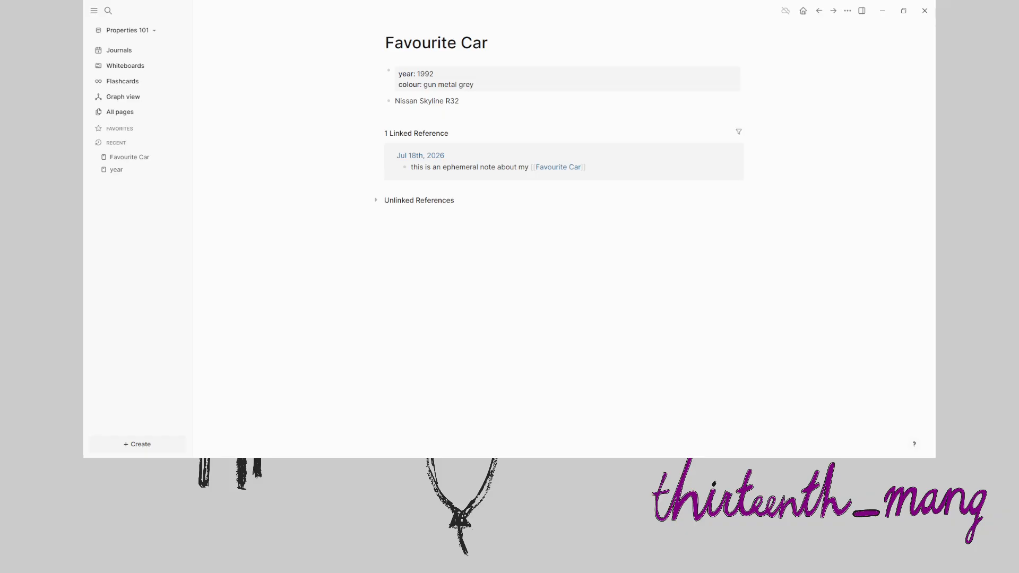
# Switch to File Explorer and open Favourite Car.md from the graph's pages folder in the code editor
pyautogui.hotkey('alt', 'Tab')
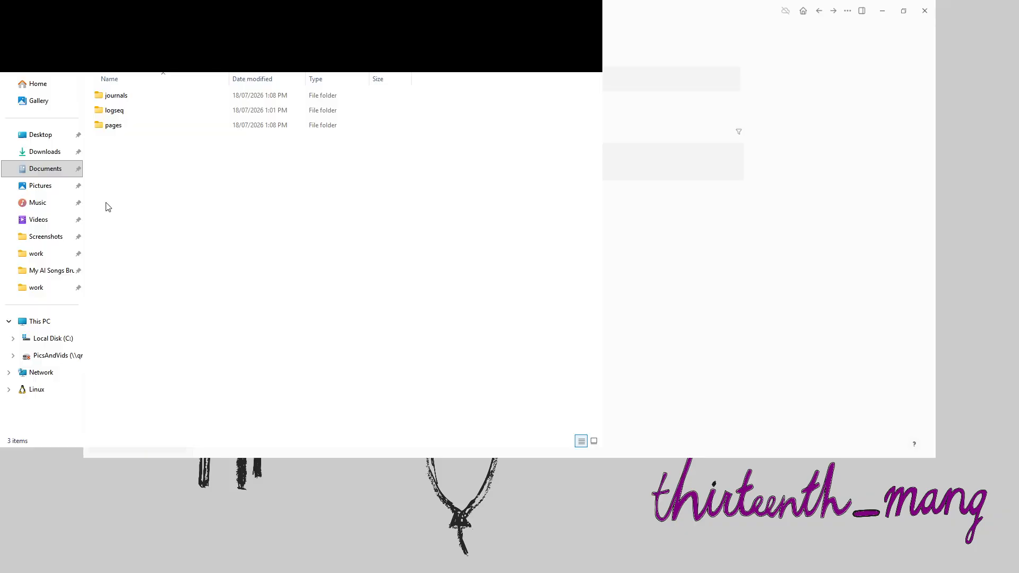
pyautogui.doubleClick(135, 130)
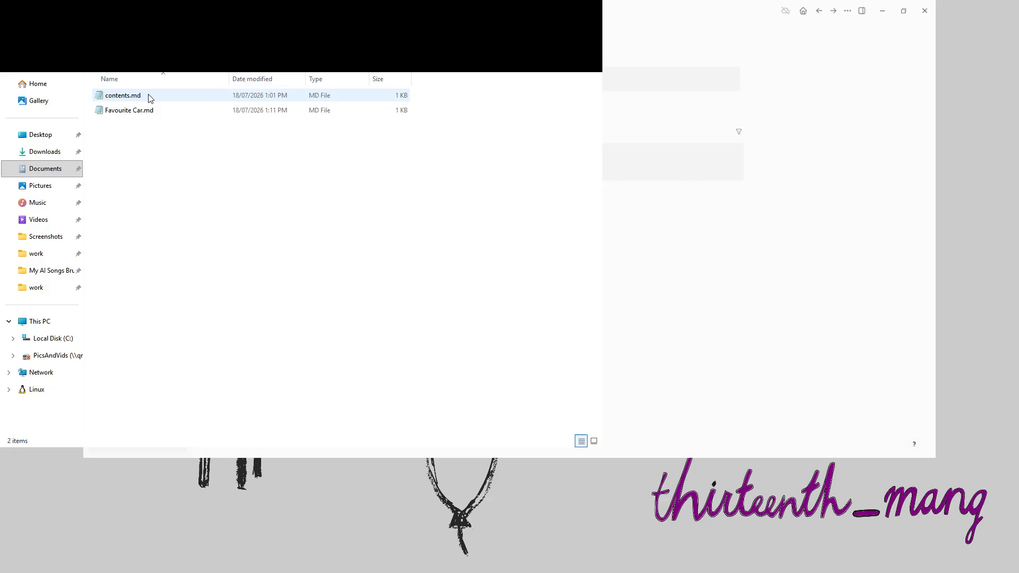
pyautogui.click(123, 113)
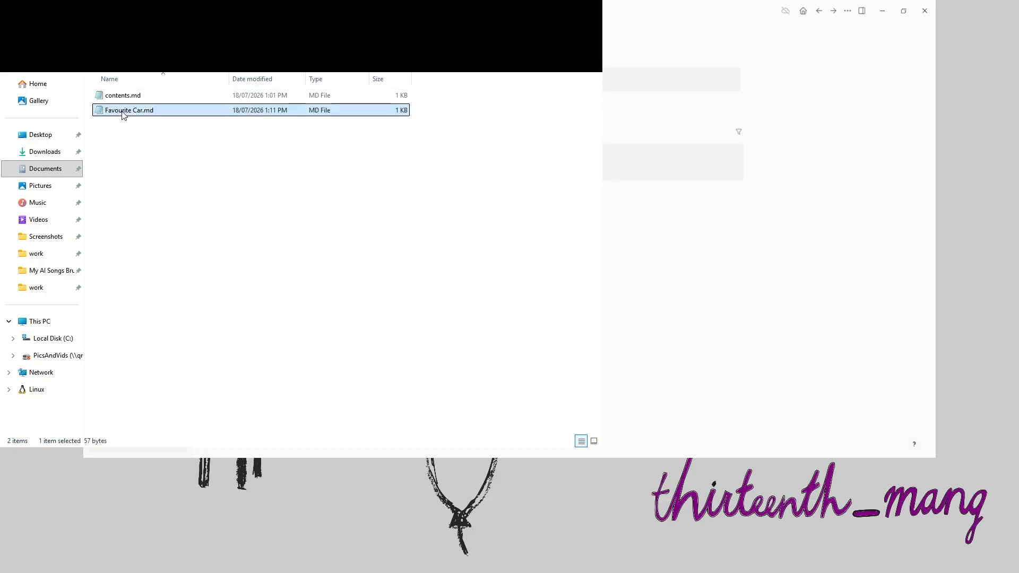
pyautogui.doubleClick(123, 113)
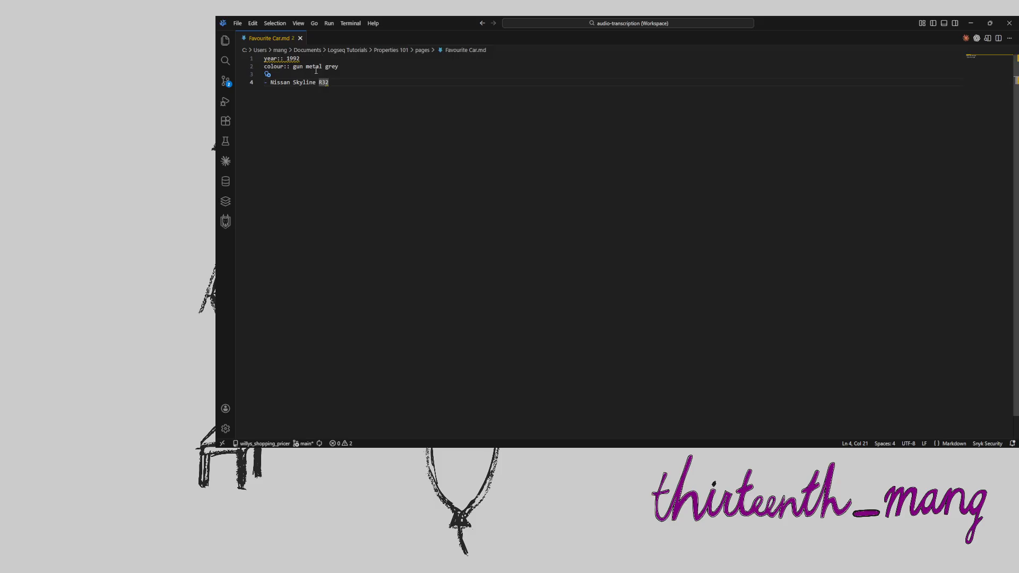
# Examine how Favourite Car.md stores the year and colour properties compared with the bulleted "Nissan Skyline R32" line
pyautogui.moveTo(315, 69); pyautogui.dragTo(264, 59)
pyautogui.moveTo(360, 72); pyautogui.dragTo(265, 59)
pyautogui.click(289, 67)
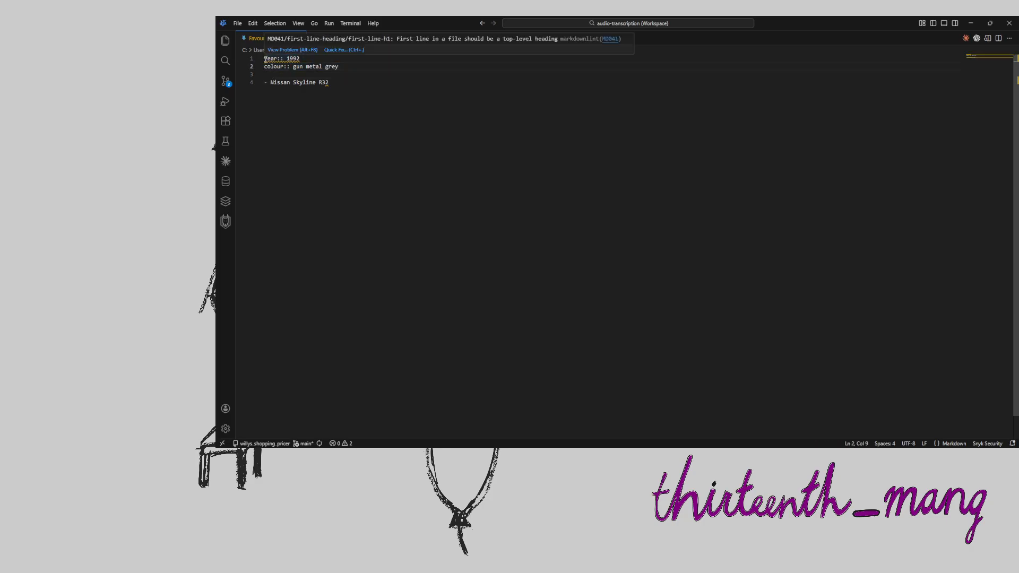
pyautogui.moveTo(264, 59); pyautogui.dragTo(347, 68)
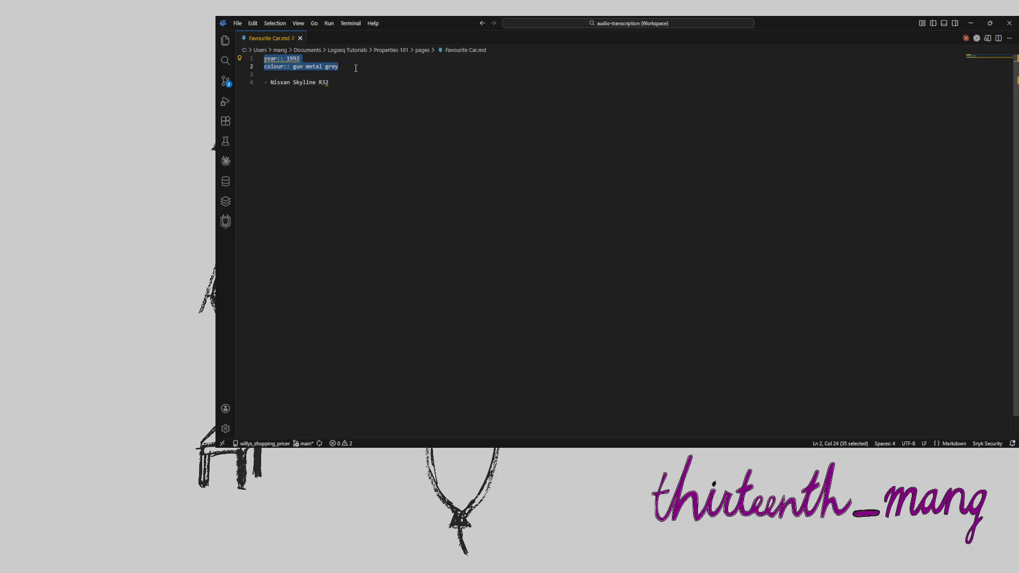
pyautogui.click(355, 68)
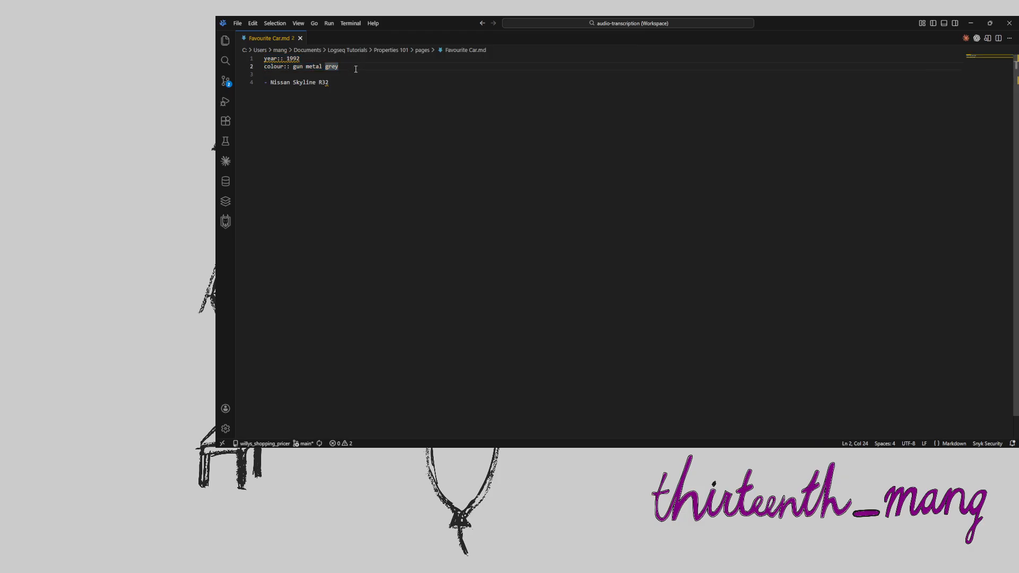
pyautogui.moveTo(365, 65); pyautogui.dragTo(266, 61)
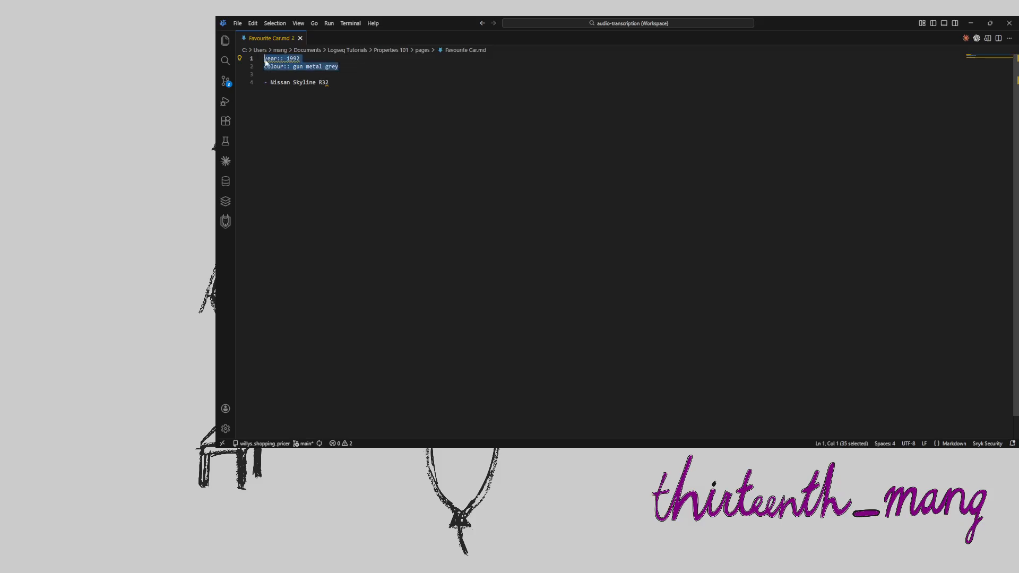
pyautogui.click(353, 72)
pyautogui.moveTo(265, 59)
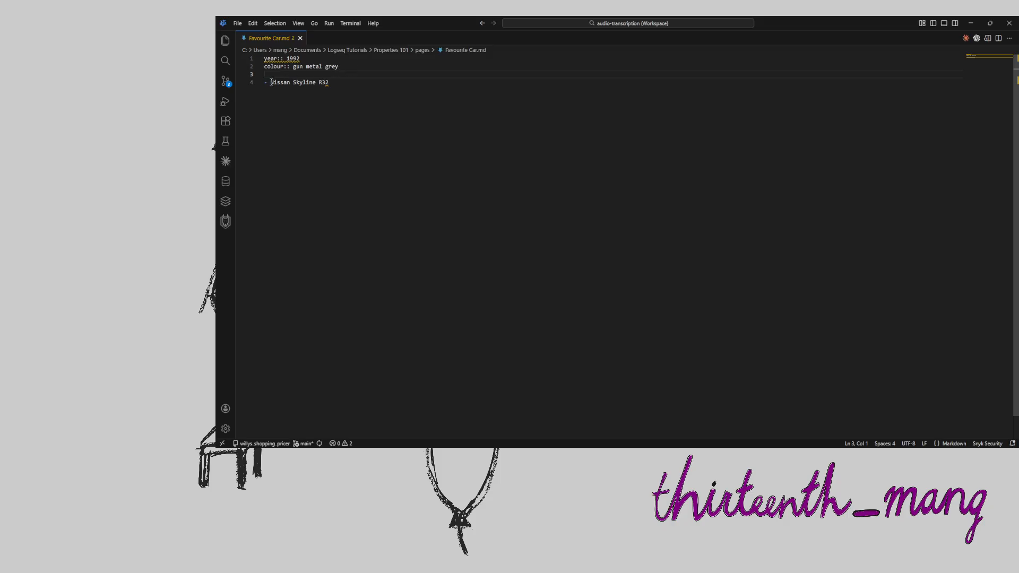
pyautogui.moveTo(271, 82)
pyautogui.mouseDown()
pyautogui.moveTo(287, 83)
pyautogui.moveTo(262, 82)
pyautogui.mouseUp()
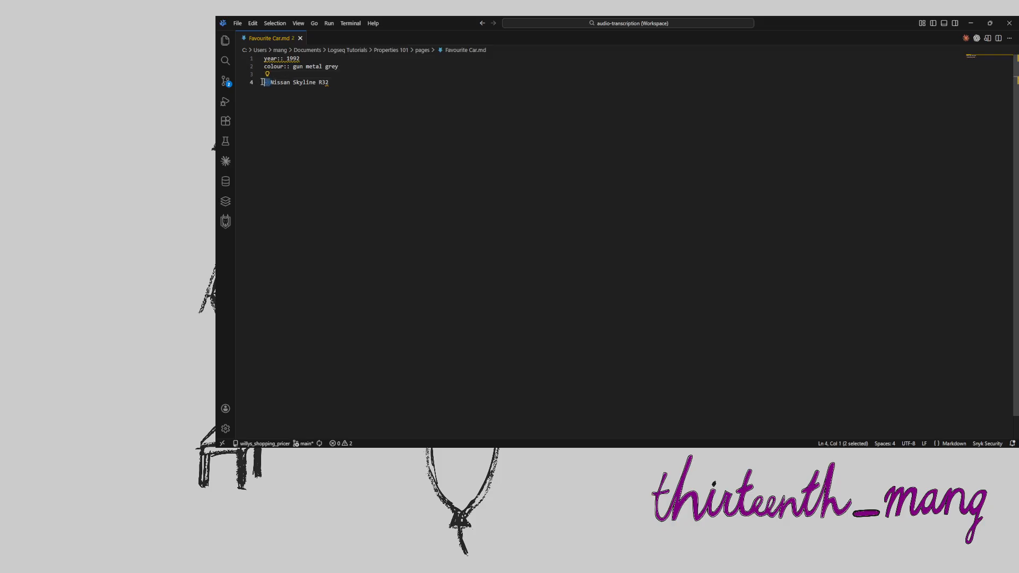
pyautogui.click(345, 84)
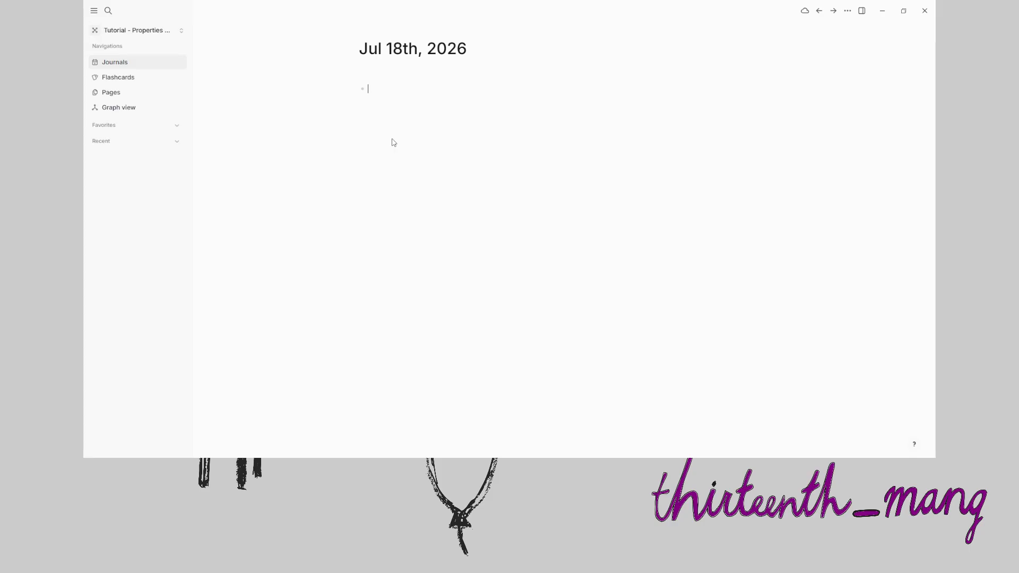
# Write the journal entry "13:14 my favourite car is the [[Nissan Skyline R32]]" and tag it with a new #favourite tag
pyautogui.write('13:14 my favourite car is the [[Niss')
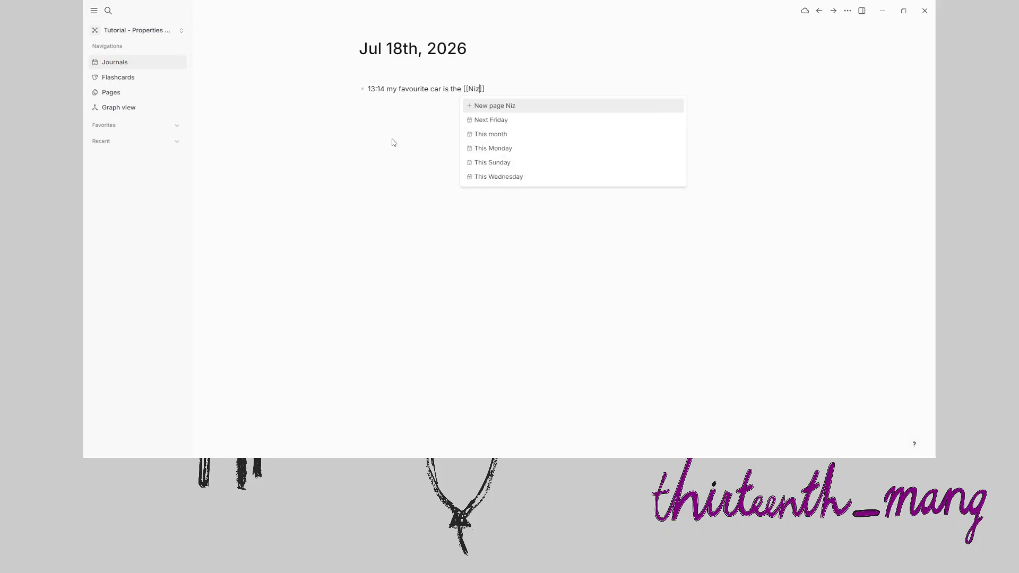
pyautogui.write('an ')
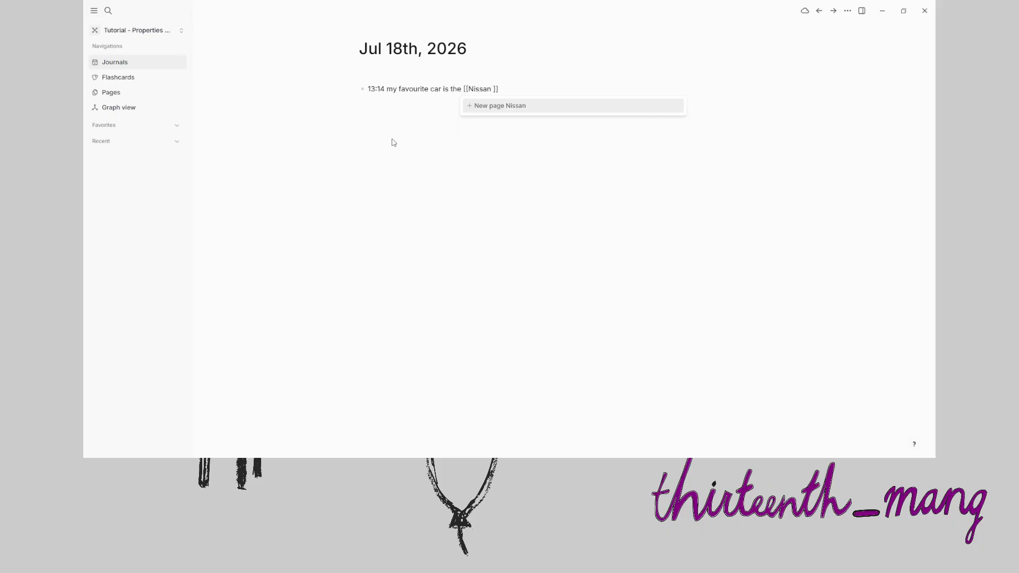
pyautogui.write('Skyline R32')
pyautogui.press('Return')
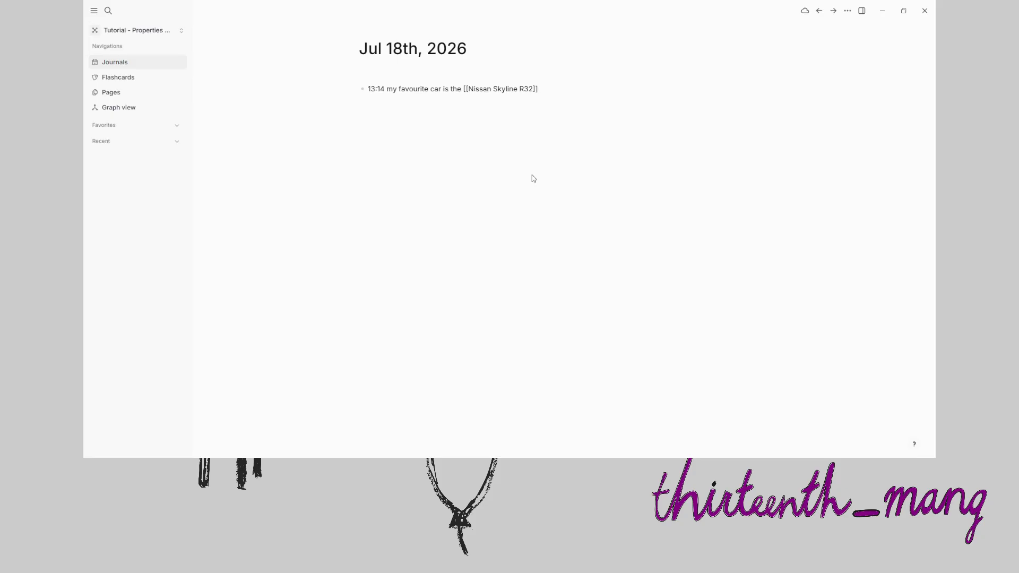
pyautogui.write('#favourite')
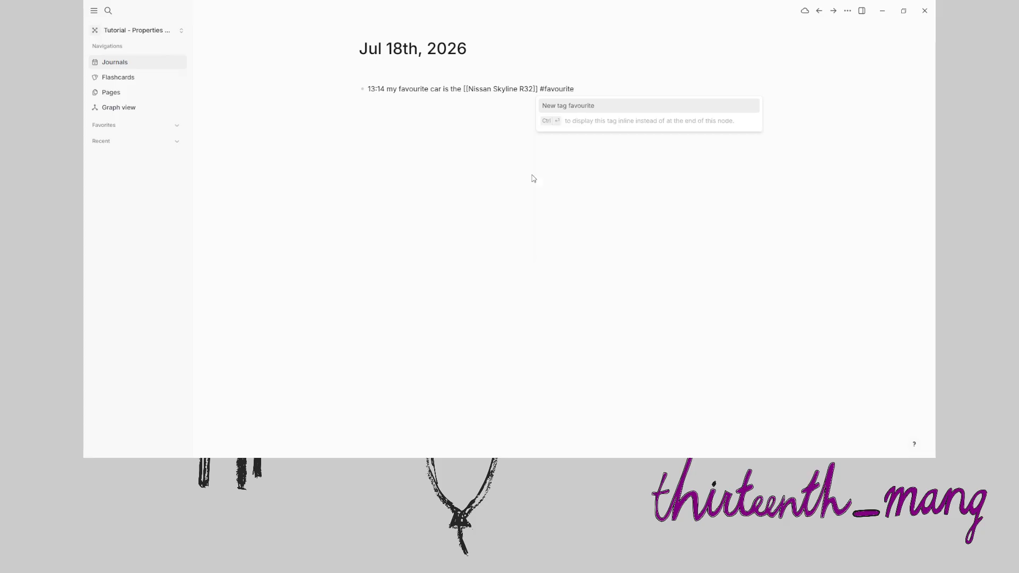
pyautogui.press('Return')
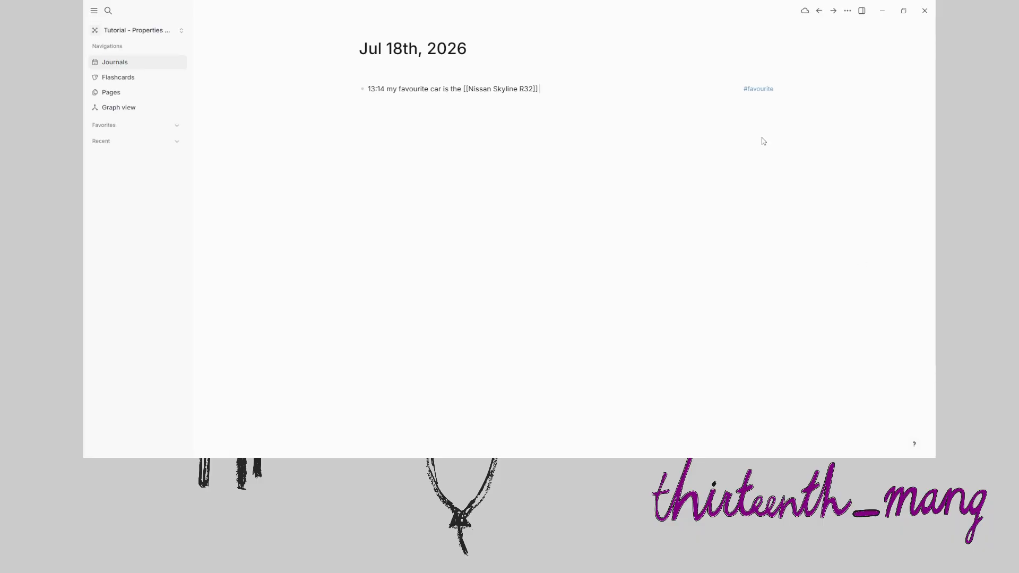
# Open the Nissan Skyline R32 page and create a new tag named Car
pyautogui.click(762, 90)
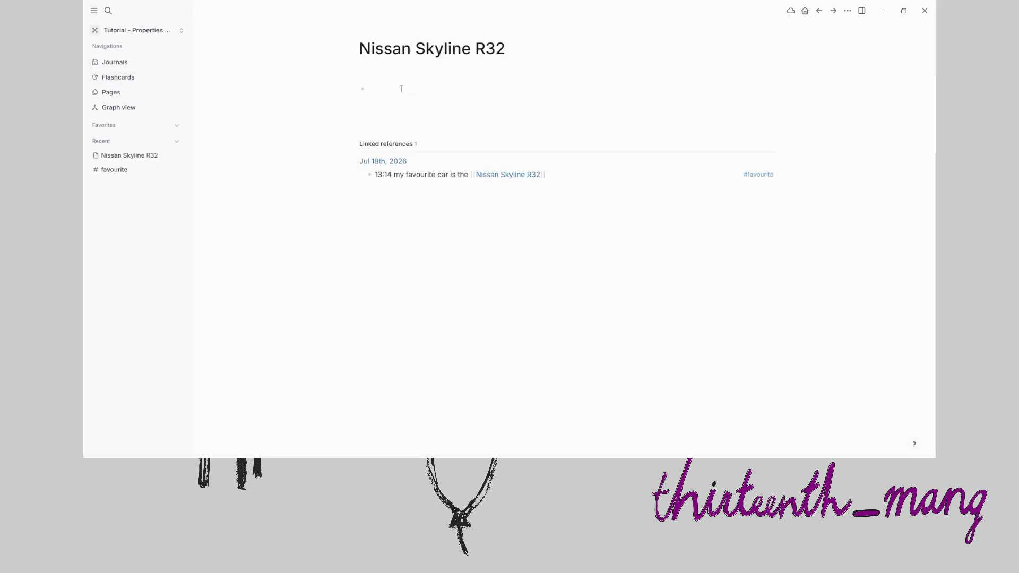
pyautogui.hotkey('ctrl', 'k')
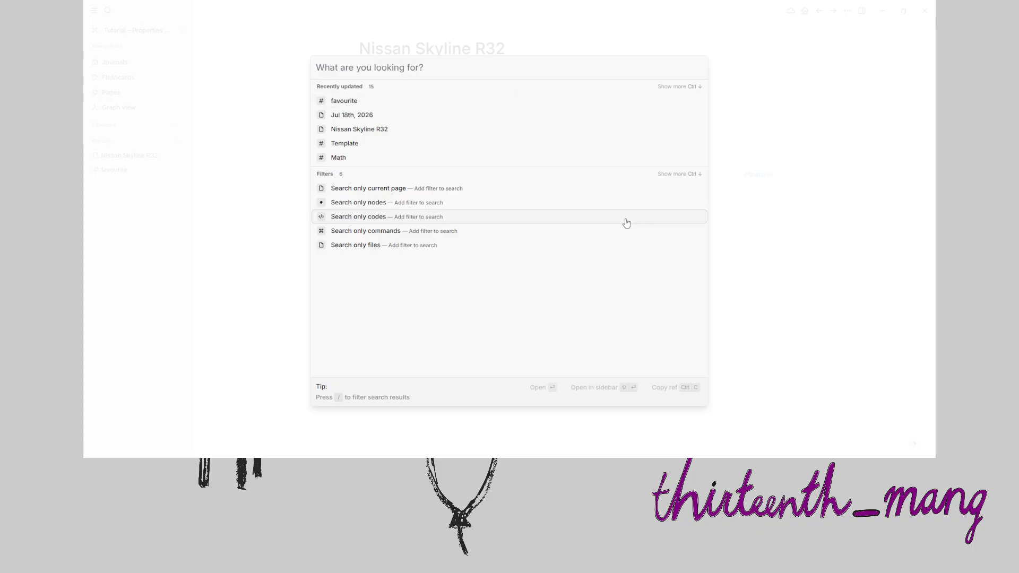
pyautogui.write('#car')
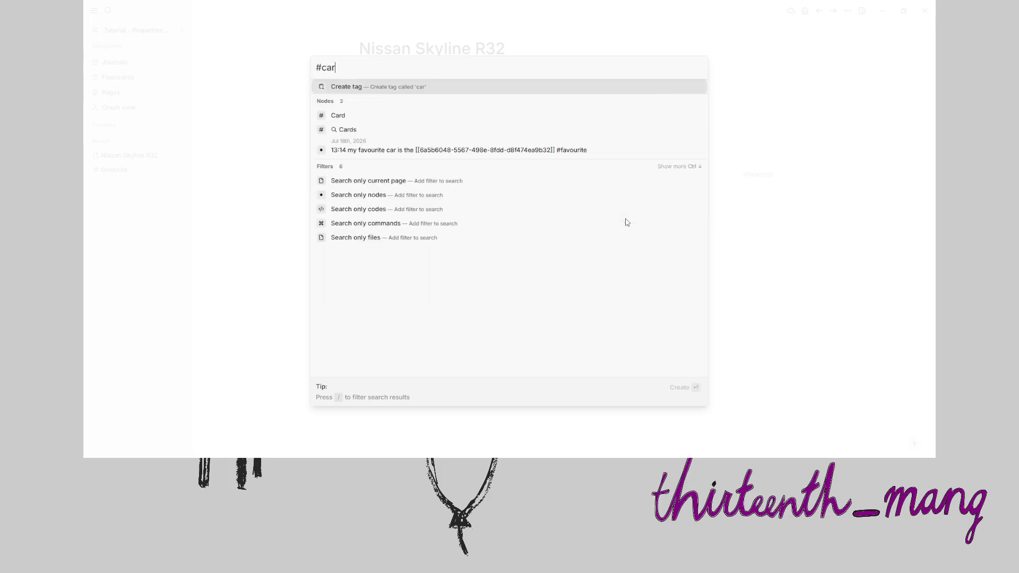
pyautogui.press('BackSpace')
pyautogui.press('BackSpace')
pyautogui.press('BackSpace')
pyautogui.write('Car')
pyautogui.press('Return')
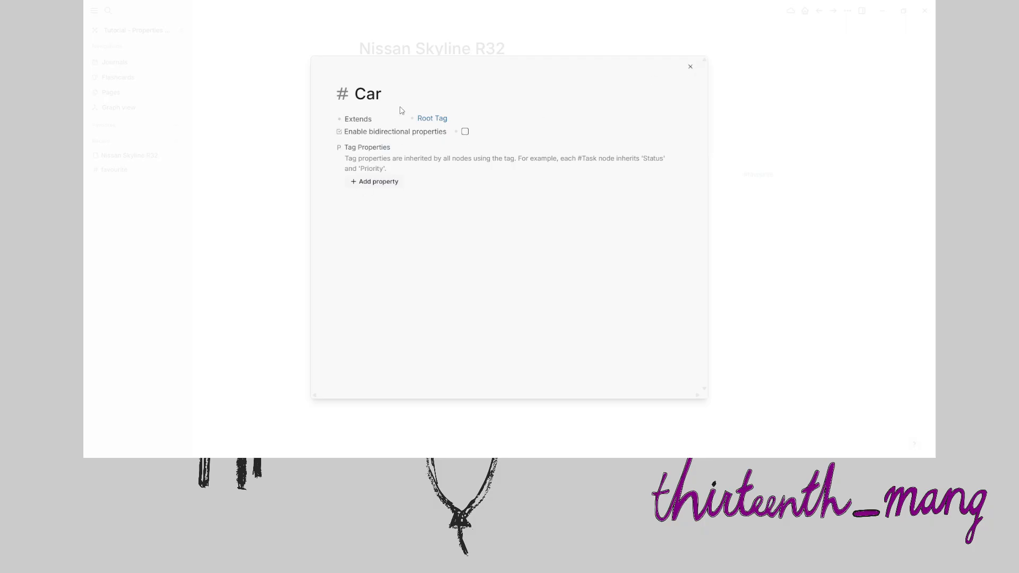
# Add a year property of type Number to the Car tag's properties
pyautogui.click(370, 182)
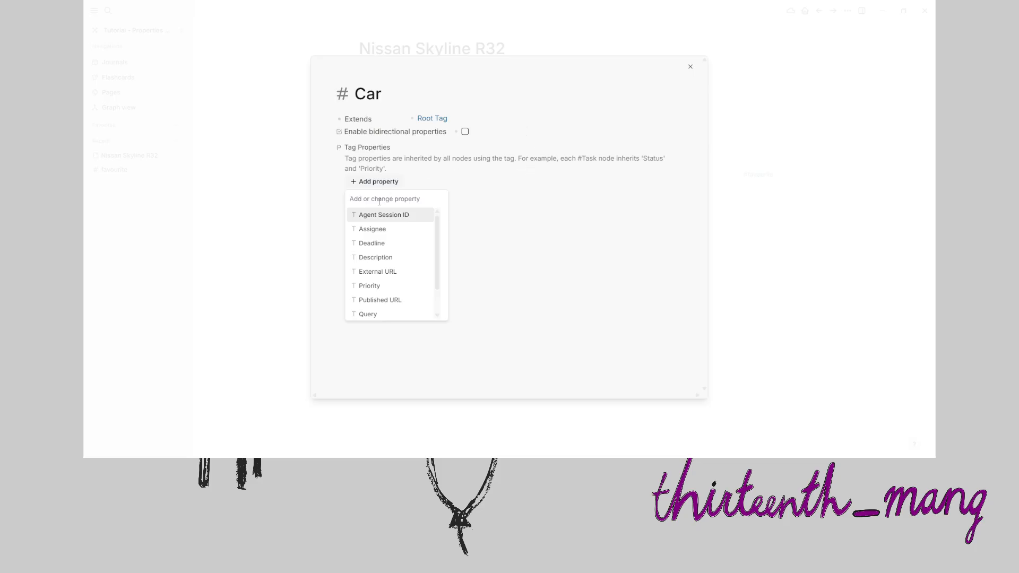
pyautogui.write('year')
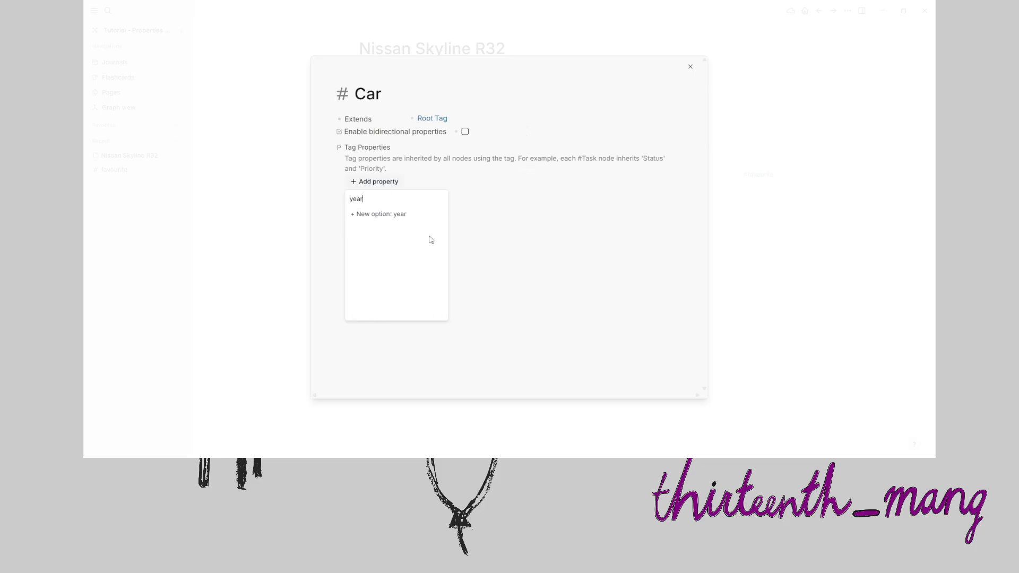
pyautogui.press('Return')
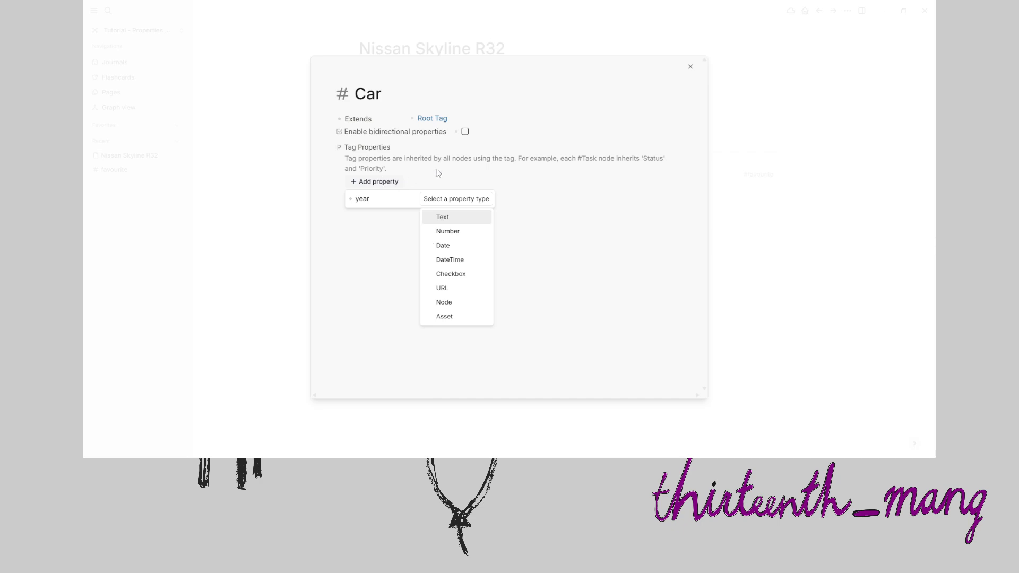
pyautogui.click(450, 236)
# Add a colour property of type Text to the Car tag and close the tag's settings
pyautogui.press('Return')
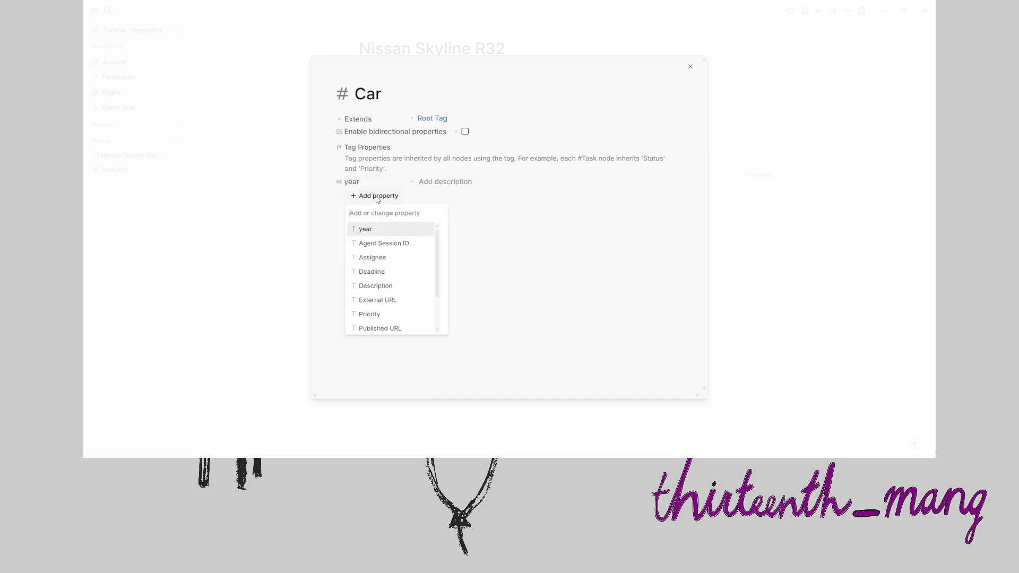
pyautogui.write('colour')
pyautogui.press('Return')
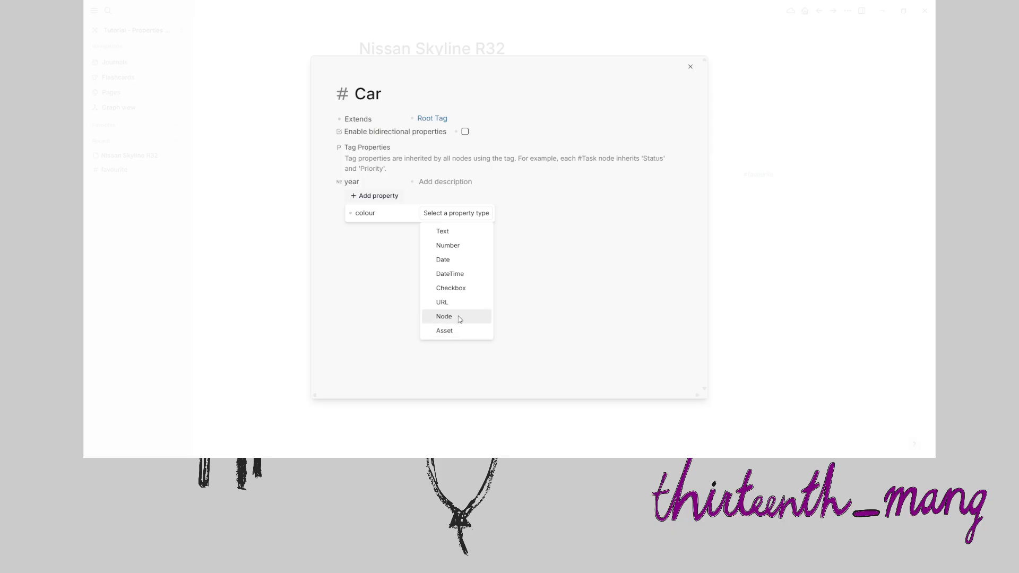
pyautogui.click(444, 234)
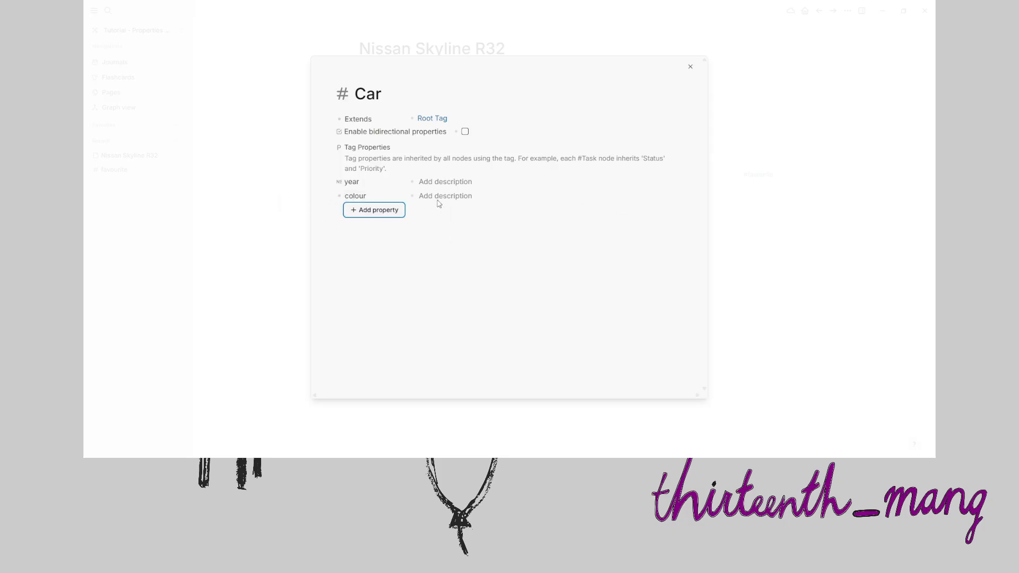
pyautogui.click(691, 66)
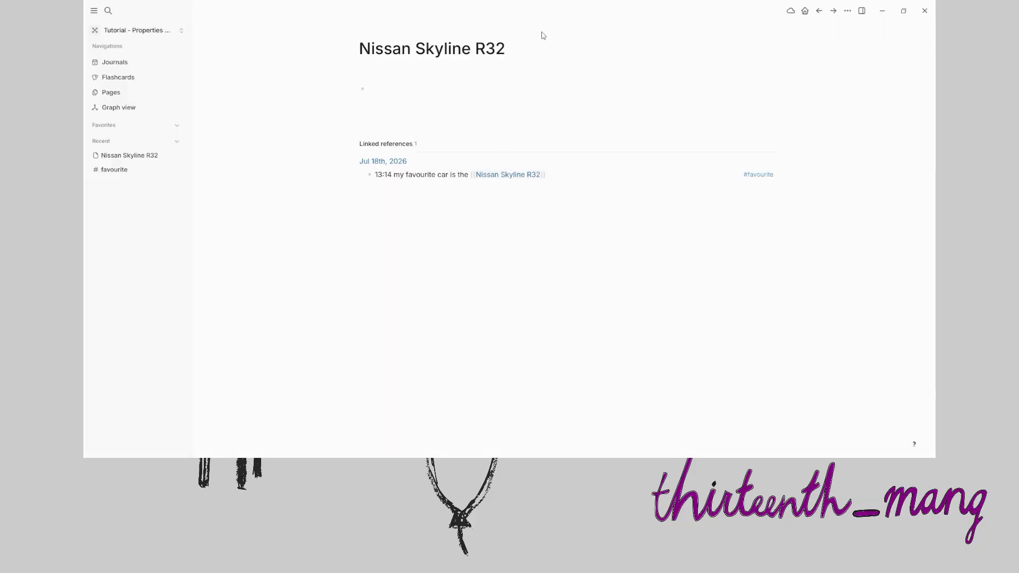
# Tag the Nissan Skyline R32 page title with #Car
pyautogui.click(535, 55)
pyautogui.write('#')
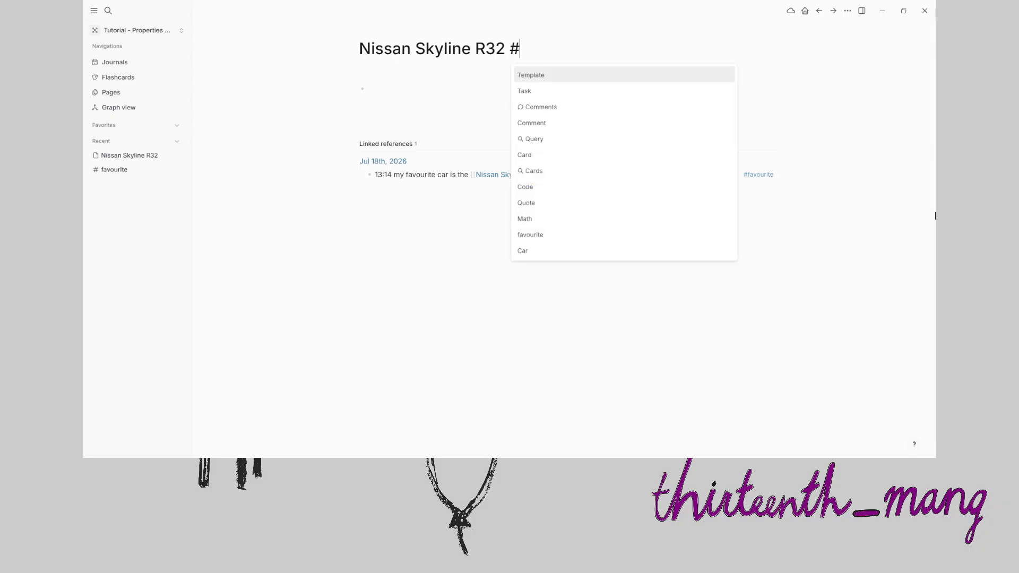
pyautogui.write('Car')
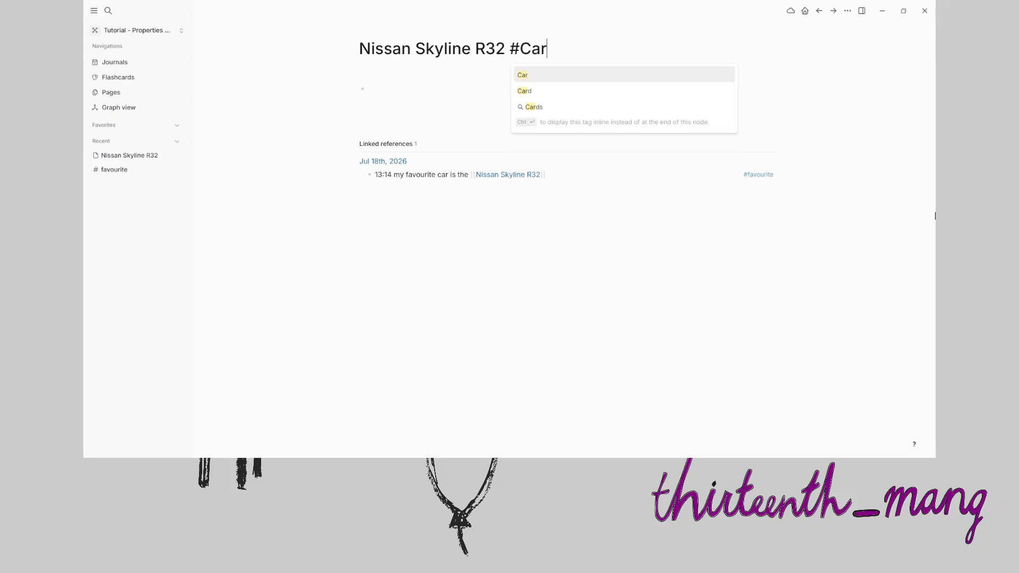
pyautogui.press('Return')
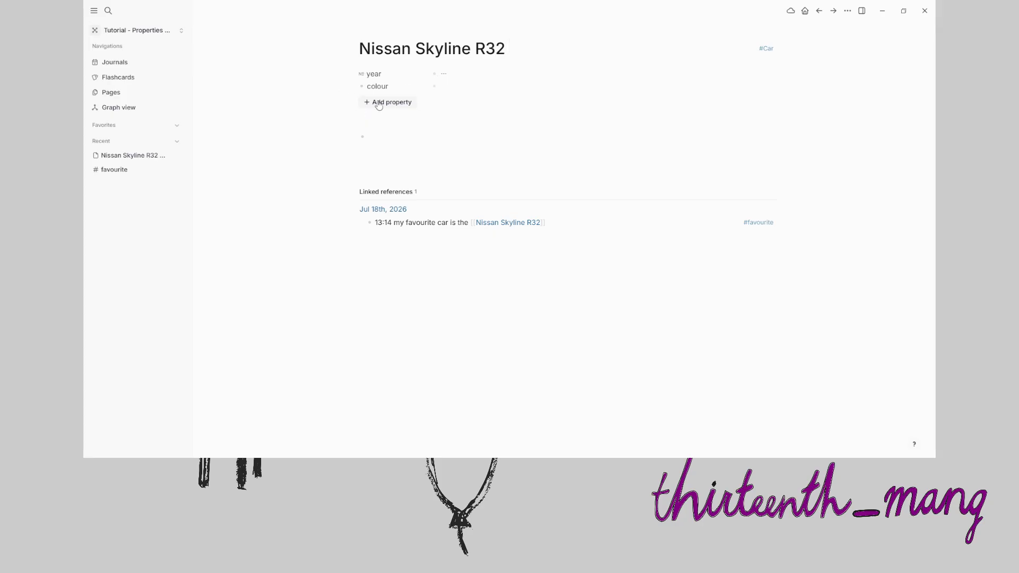
# Set the page's year property to 1992 and its colour property to Gun Metal Grey
pyautogui.write('1992')
pyautogui.click(460, 85)
pyautogui.write('Gun Metal Grey')
# Collapse and re-expand the page's properties, and write "This is me writing about the history of this car." in its first block
pyautogui.click(349, 49)
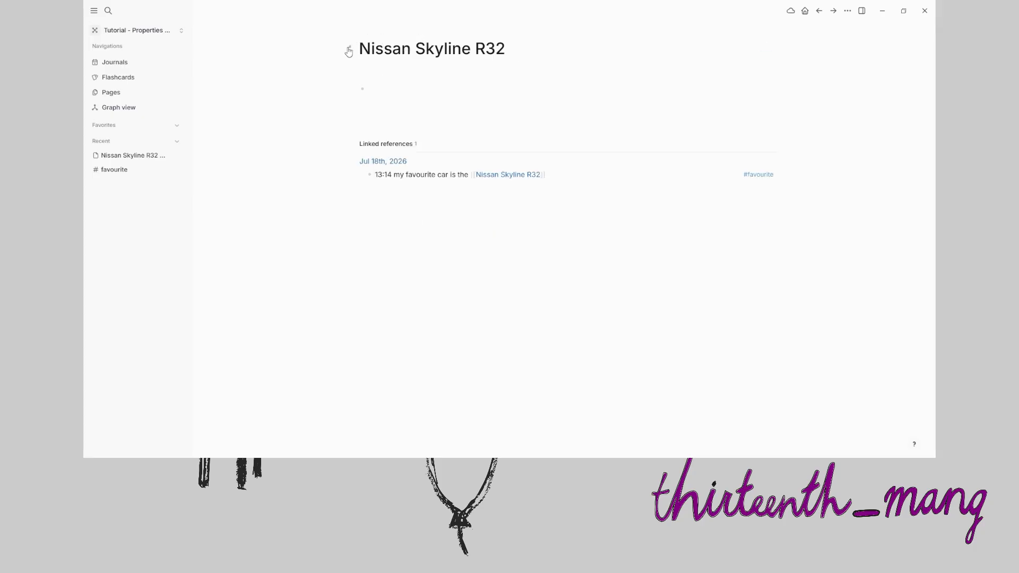
pyautogui.click(350, 50)
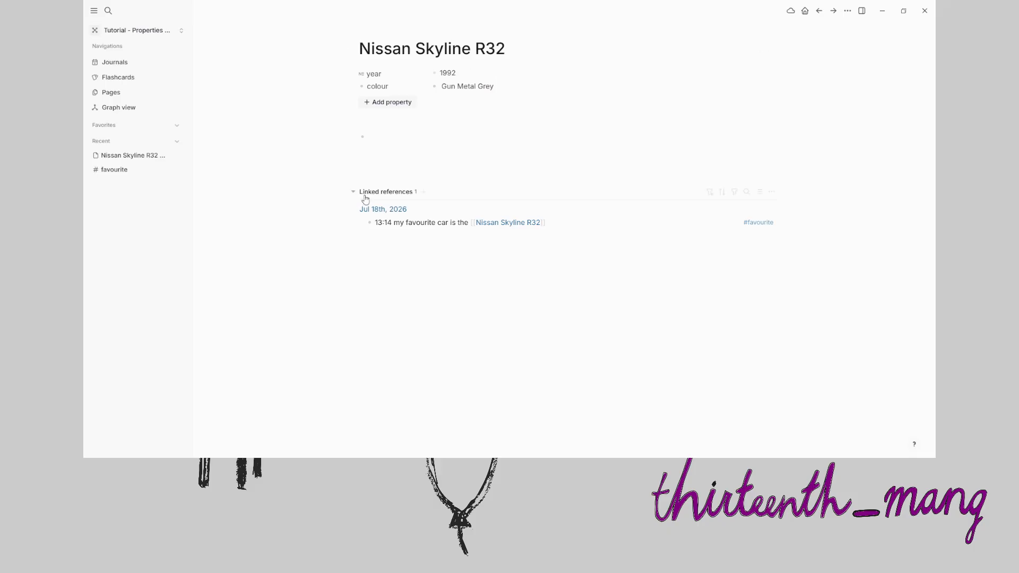
pyautogui.write('This is me writing about the history of this car.')
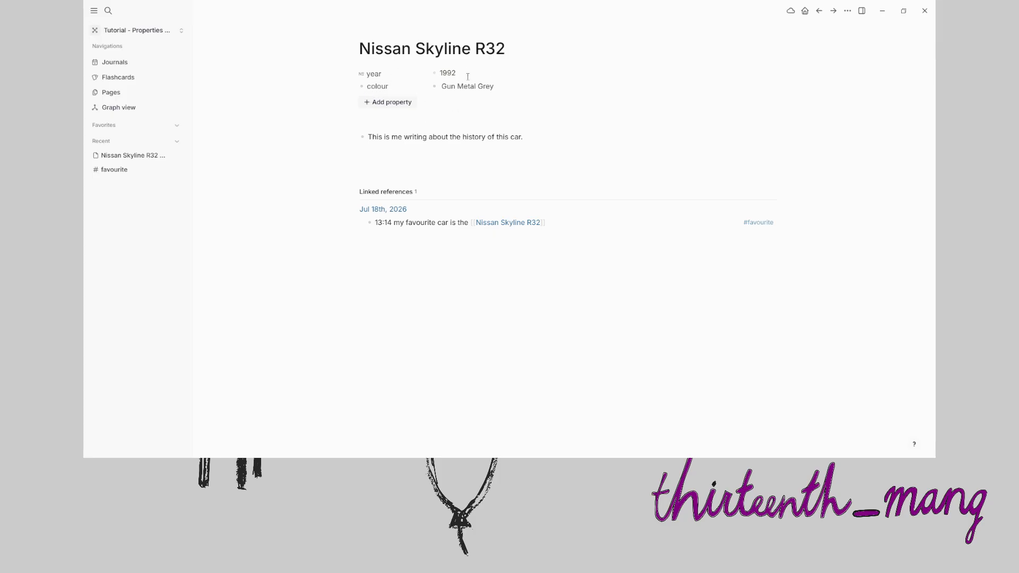
# Add two journal blocks: "Tags: `#tags` are classes of things" and "Pages: `[[Pages]]` are *not* classes of things"
pyautogui.click(122, 63)
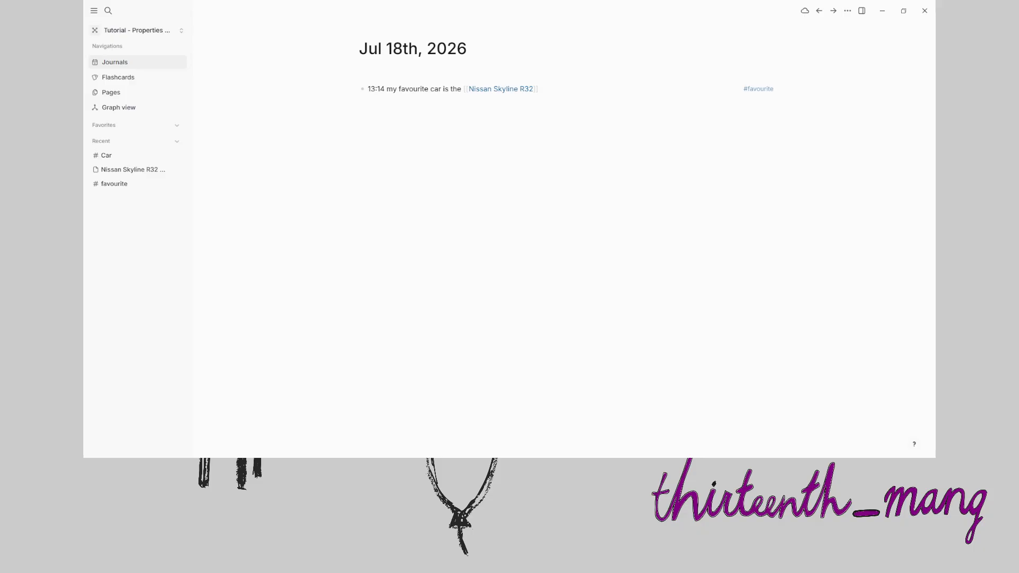
pyautogui.click(499, 100)
pyautogui.write('Tags: `#tags` are classes of things')
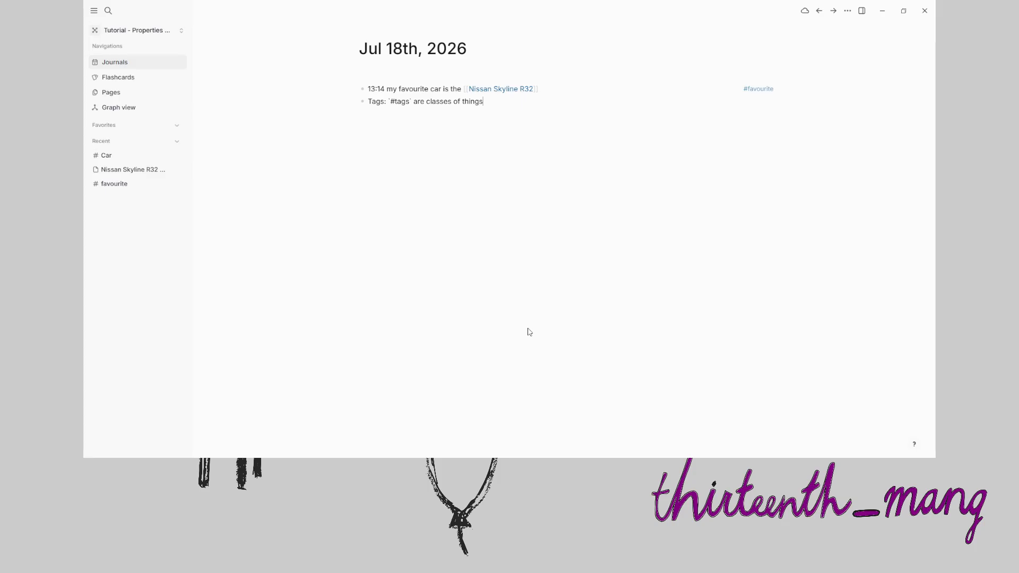
pyautogui.press('Return')
pyautogui.write('Pages: `[[Pages]]` are ')
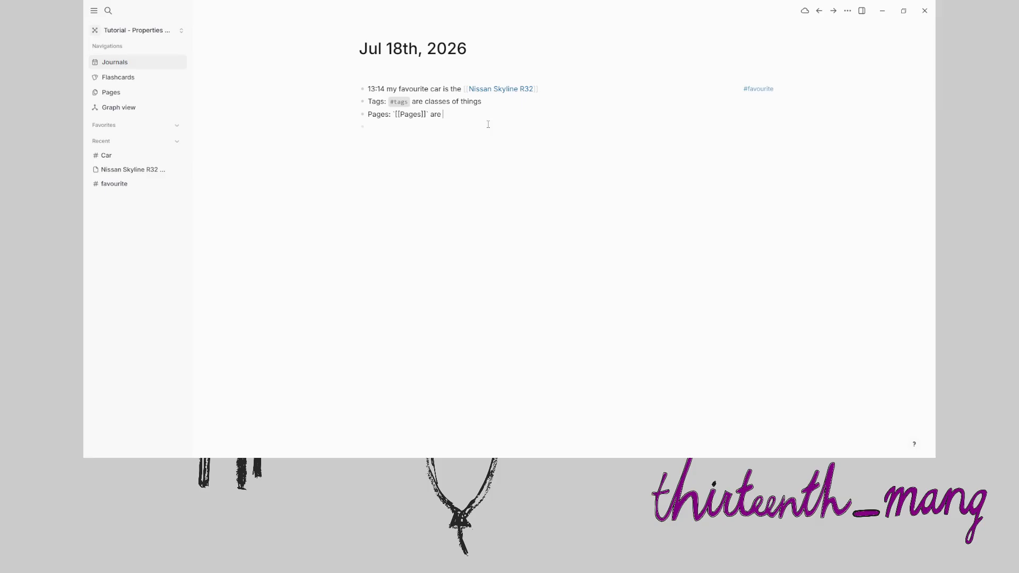
pyautogui.write('*not* classes of things')
pyautogui.press('Escape')
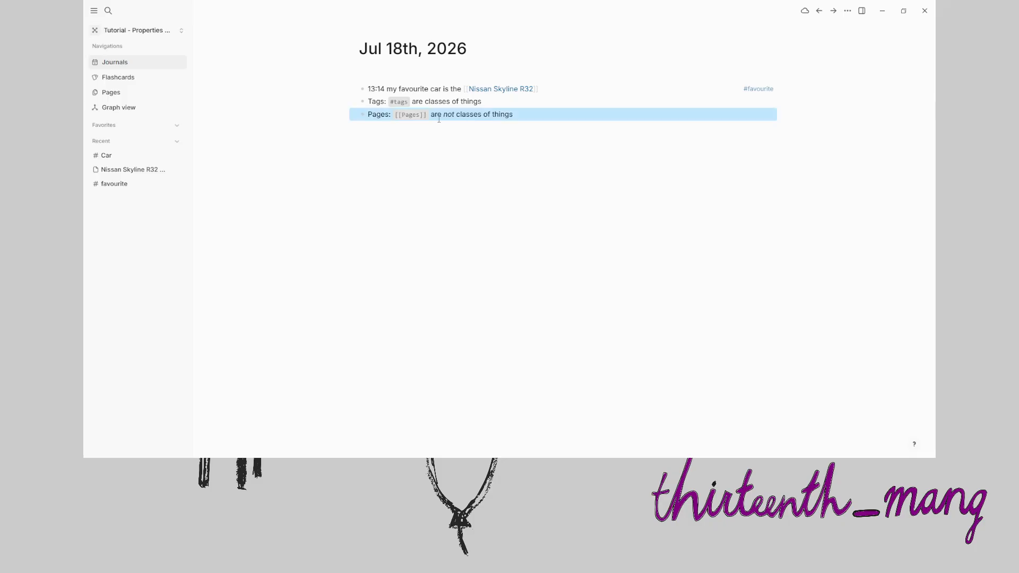
# Add a journal block reading "If we have the `#car`," with the nested question "What is a car?"
pyautogui.click(415, 128)
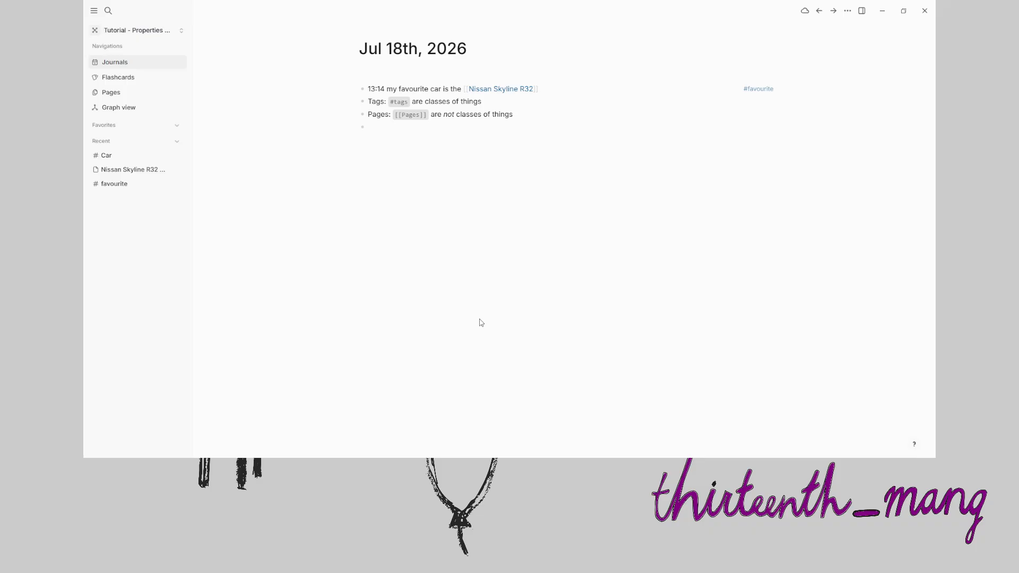
pyautogui.write('If we have the `#car')
pyautogui.press('Escape')
pyautogui.click(473, 126)
pyautogui.write(',')
pyautogui.press('Return')
pyautogui.press('Tab')
pyautogui.write('What i')
pyautogui.write('s a car?')
# List "4 wheels", "2-door, or 4-door", "Engine or motor (electric)" and "Carry passengers" as nested blocks under "What is a car?"
pyautogui.click(446, 160)
pyautogui.press('Tab')
pyautogui.write('4 wheels')
pyautogui.press('Return')
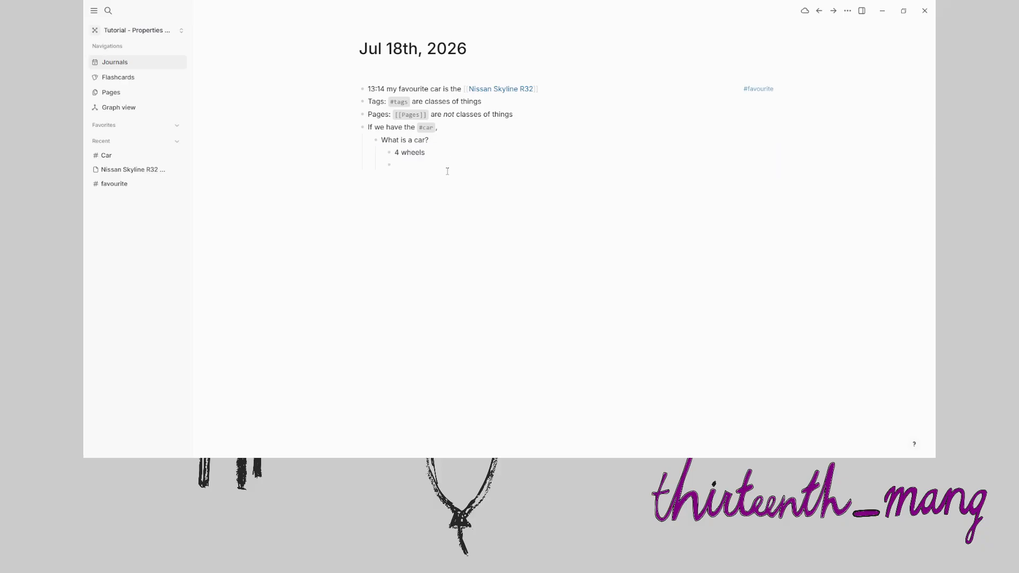
pyautogui.write('2-door, or 40-')
pyautogui.press('BackSpace')
pyautogui.press('BackSpace')
pyautogui.write('-door')
pyautogui.press('Return')
pyautogui.write('Engine or motor (electric)')
pyautogui.press('Return')
pyautogui.write('Carry passenge')
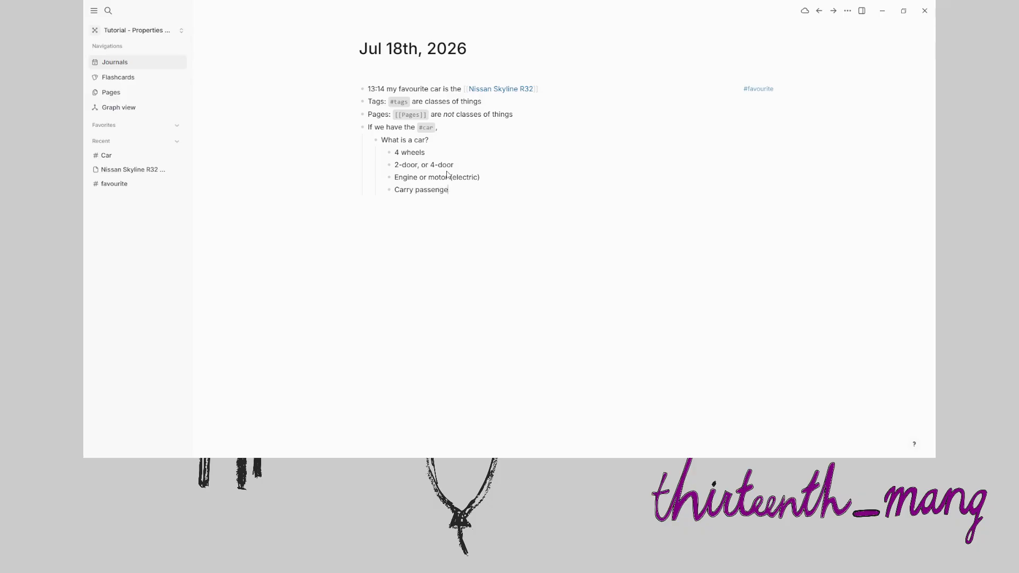
pyautogui.write('rs')
# Reword the "If we have the `#car`," block to "If we have a car,"
pyautogui.click(438, 127)
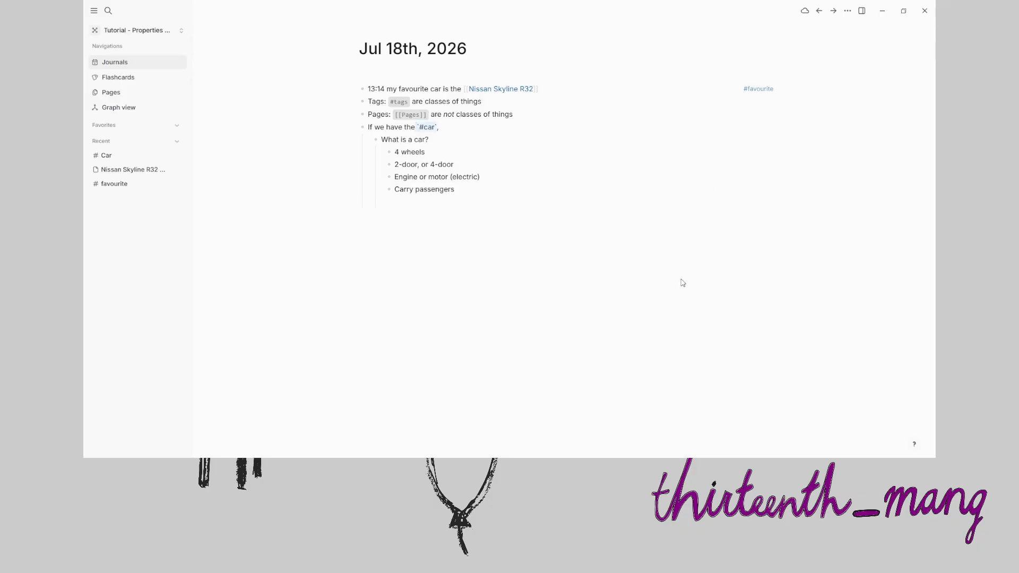
pyautogui.press('BackSpace')
pyautogui.press('BackSpace')
pyautogui.press('BackSpace')
pyautogui.press('BackSpace')
pyautogui.press('BackSpace')
pyautogui.press('BackSpace')
pyautogui.press('BackSpace')
pyautogui.press('BackSpace')
pyautogui.press('BackSpace')
pyautogui.press('BackSpace')
pyautogui.press('BackSpace')
pyautogui.write('a car,')
# Insert a `#car` block under "If we have a car," and nest the "What is a car?" list beneath it
pyautogui.press('Return')
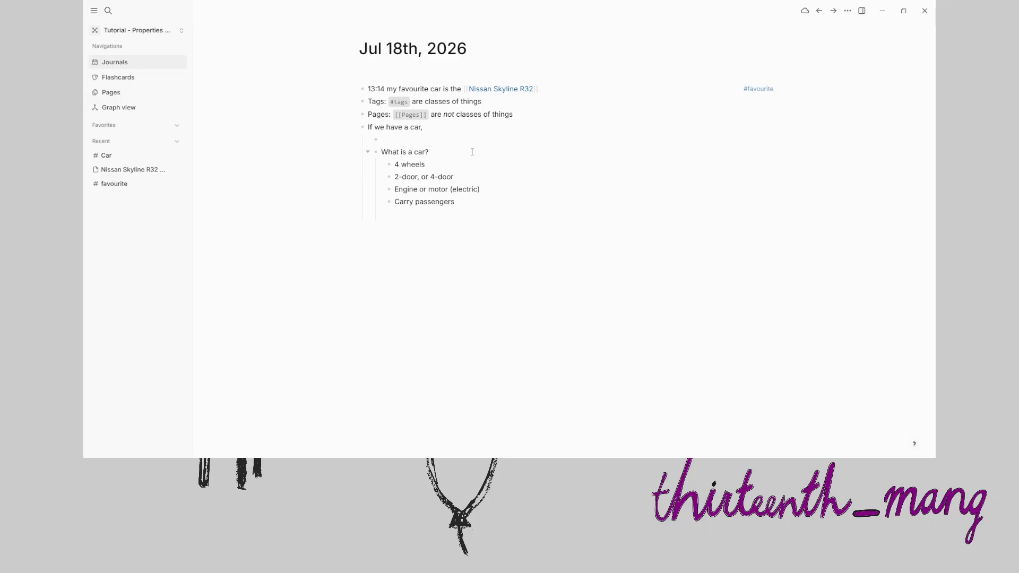
pyautogui.write('T')
pyautogui.write('#car')
pyautogui.moveTo(472, 152); pyautogui.dragTo(540, 203)
pyautogui.press('Tab')
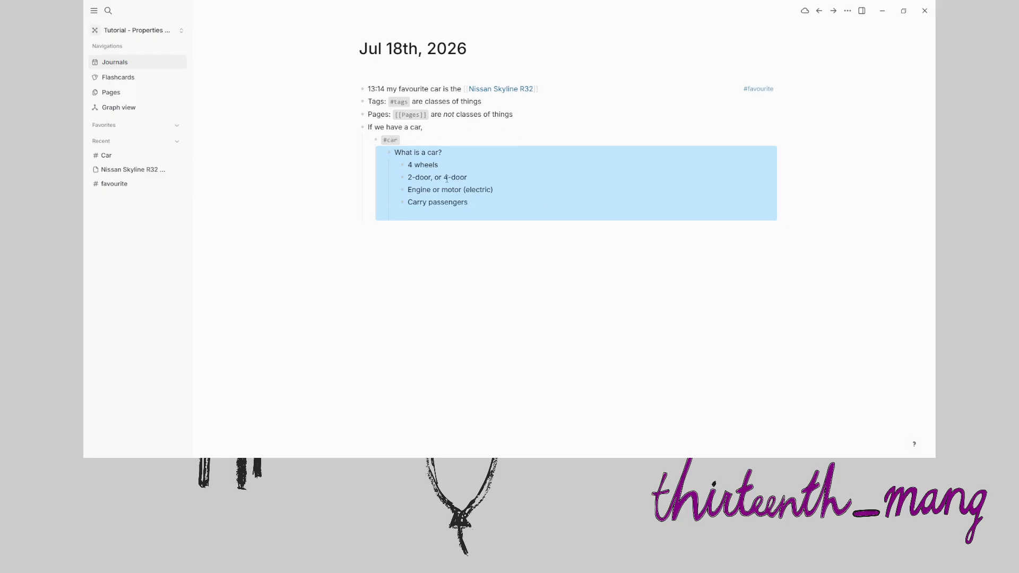
# Add a block reading "`#car-make` (or `#make`)" at the same level as `#car`, with an empty nested block
pyautogui.click(446, 212)
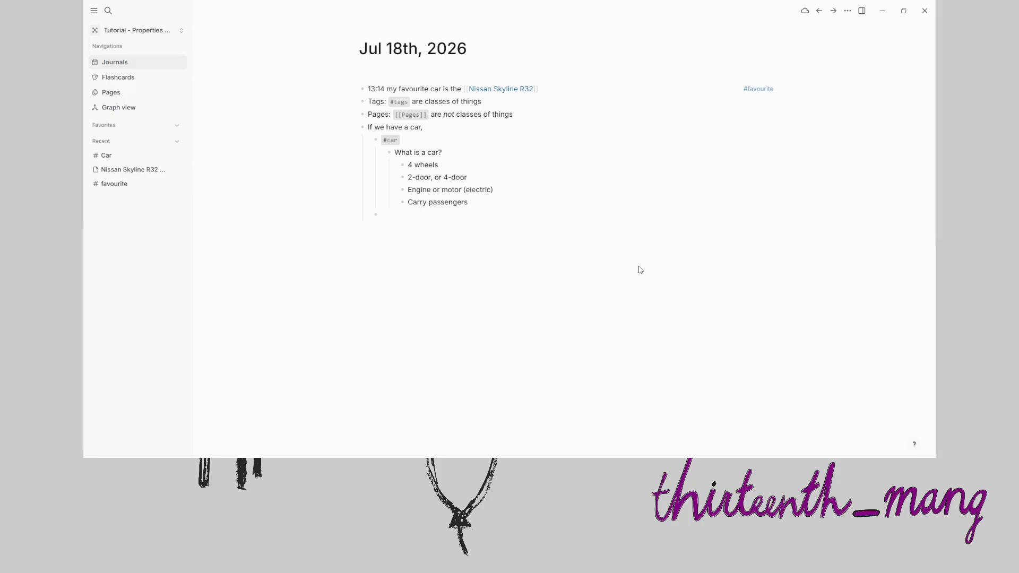
pyautogui.write('t')
pyautogui.write('car-make` (or `#')
pyautogui.write('make')
pyautogui.doubleClick(439, 213)
pyautogui.click(522, 218)
pyautogui.moveTo(456, 213); pyautogui.dragTo(441, 219)
pyautogui.click(461, 215)
pyautogui.click(397, 216)
pyautogui.moveTo(397, 215); pyautogui.dragTo(383, 215)
pyautogui.click(465, 217)
pyautogui.write('#')
pyautogui.press('Return')
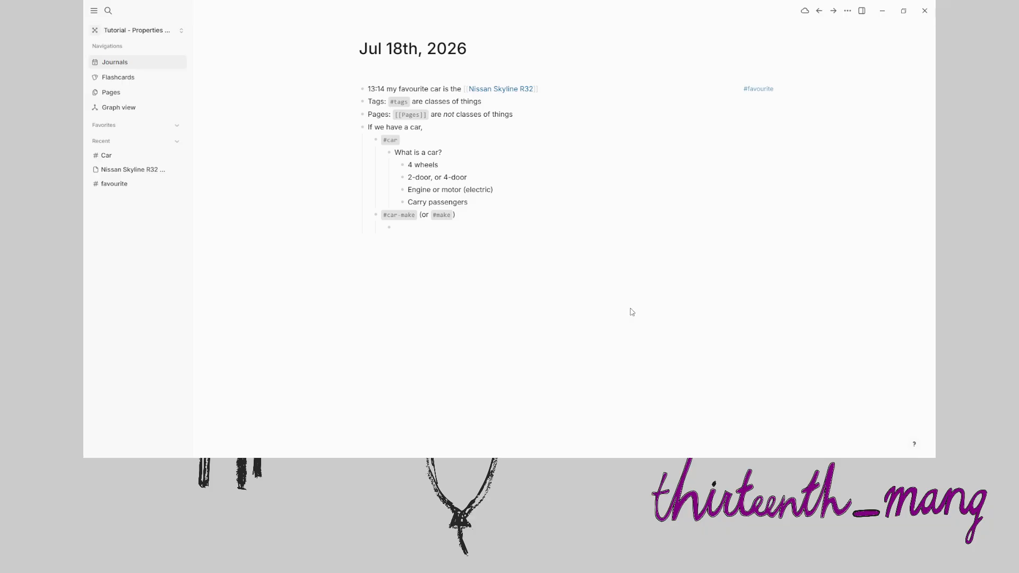
# Add "Colour" after "Carry passengers" in the "What is a car?" list
pyautogui.click(890, 285)
pyautogui.press('Return')
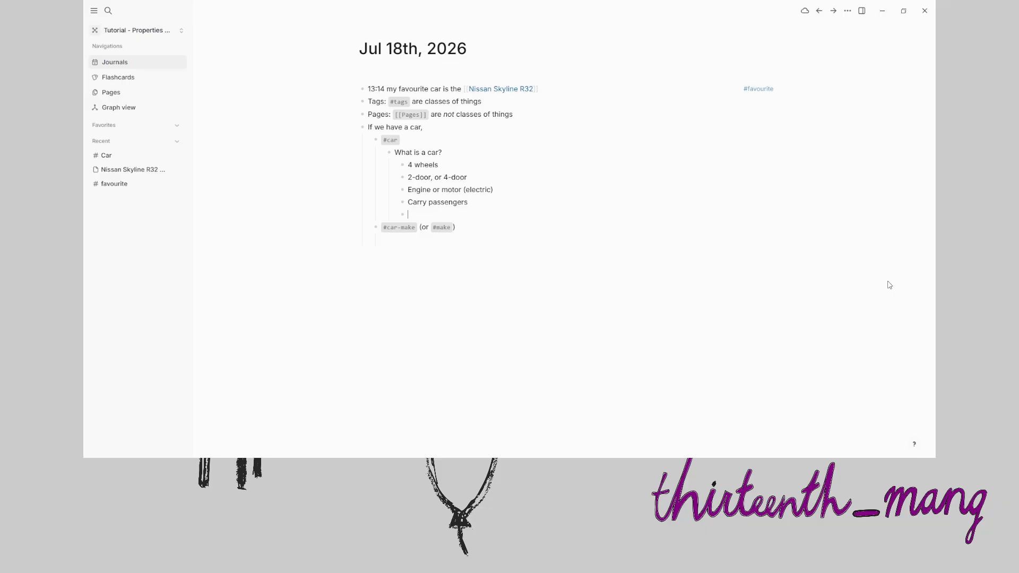
pyautogui.write('Colour')
# List Acura, Bentley, Chrysler, Dodge, E, Ford, G, "..." and Nissan as nested blocks under the `#car-make` block
pyautogui.click(409, 242)
pyautogui.write('Acura')
pyautogui.write('Bentley')
pyautogui.press('Return')
pyautogui.write('Chrysler')
pyautogui.write('Dodge')
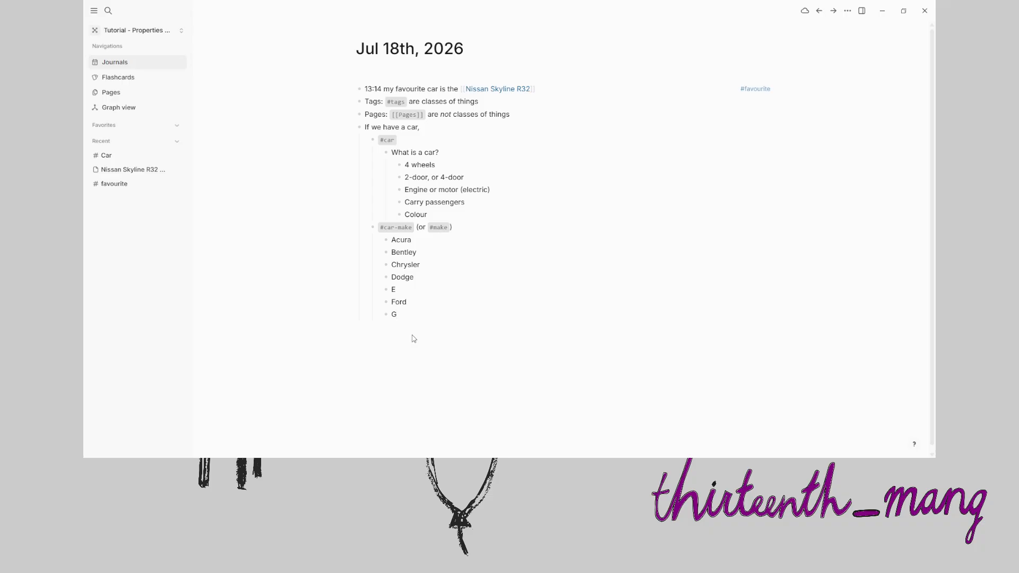
pyautogui.click(414, 338)
pyautogui.write('...')
pyautogui.press('Return')
pyautogui.write('Nissan')
# Append "- this property would need a drop-down to choose which car make" to the `#car-make` block
pyautogui.click(460, 227)
pyautogui.write('-')
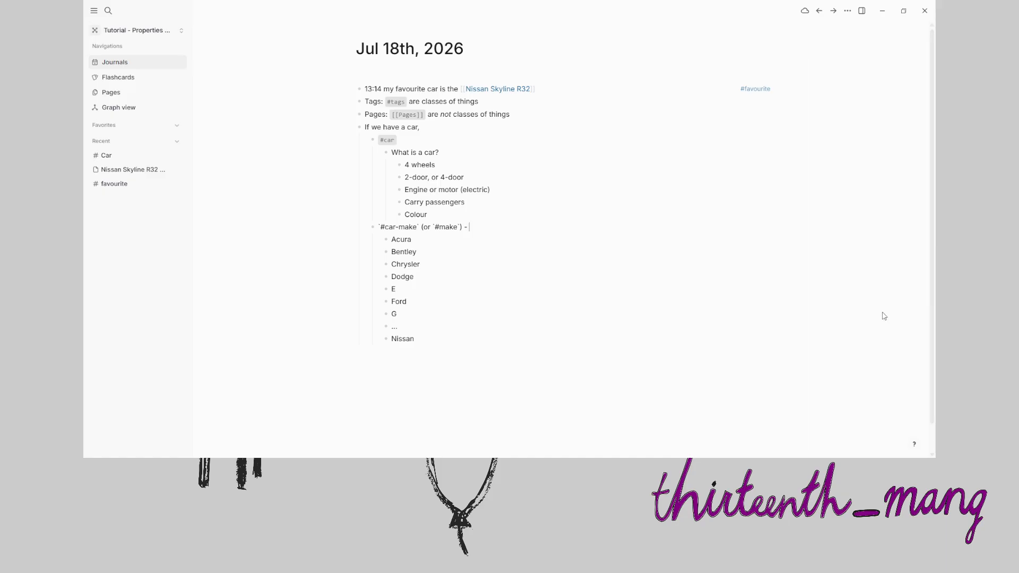
pyautogui.write('this property would need a drop-down to choose which')
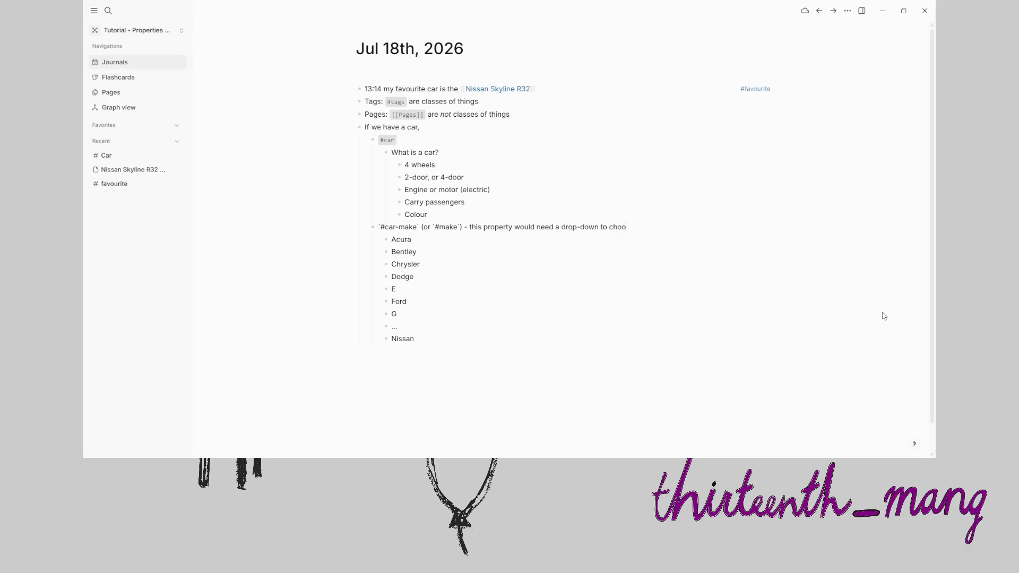
pyautogui.write(' car make')
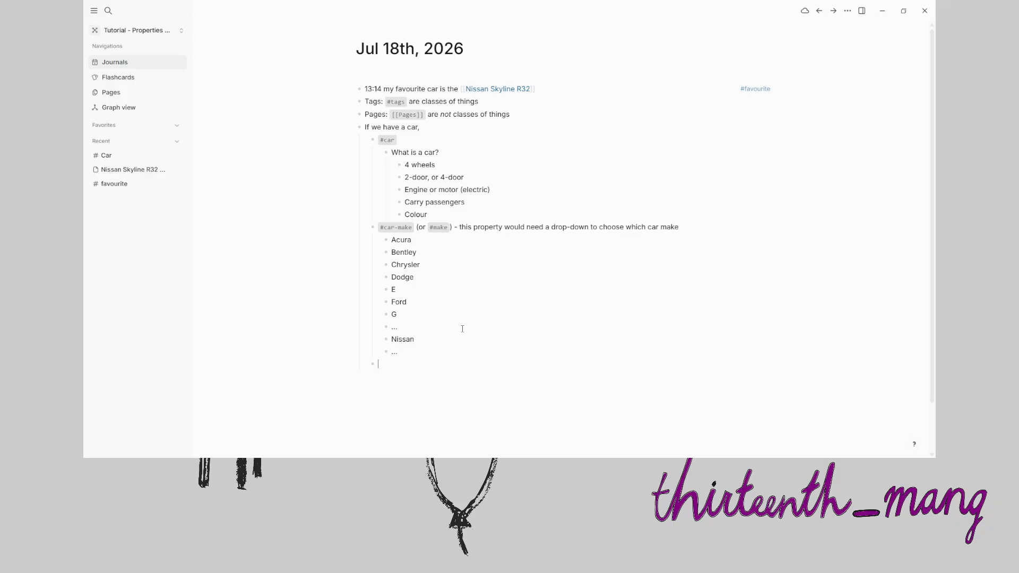
# Append "(`#nissan`)" to the Nissan entry and add an empty nested block beneath it
pyautogui.click(419, 339)
pyautogui.write('(`#nissan')
pyautogui.press('Return')
pyautogui.press('Tab')
# Add a `#car-model` block below the car make list, at the same level as `#car-make`
pyautogui.click(423, 374)
pyautogui.write('t')
pyautogui.write('#car-mod')
pyautogui.write('el')
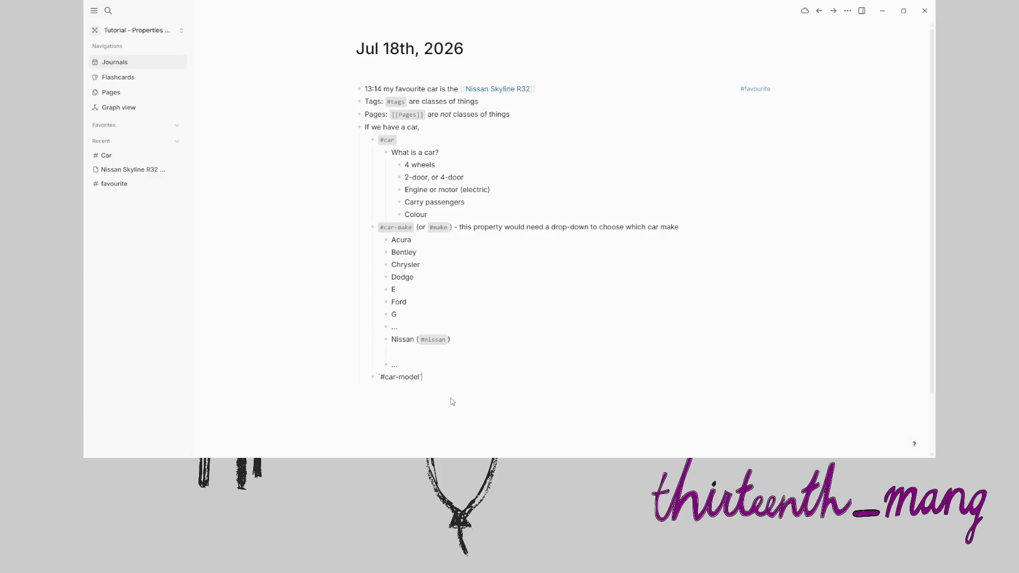
# Add a nested block "NSX" under Acura and a nested block "Mustang" under Ford
pyautogui.press('Escape')
pyautogui.press('Return')
pyautogui.press('Tab')
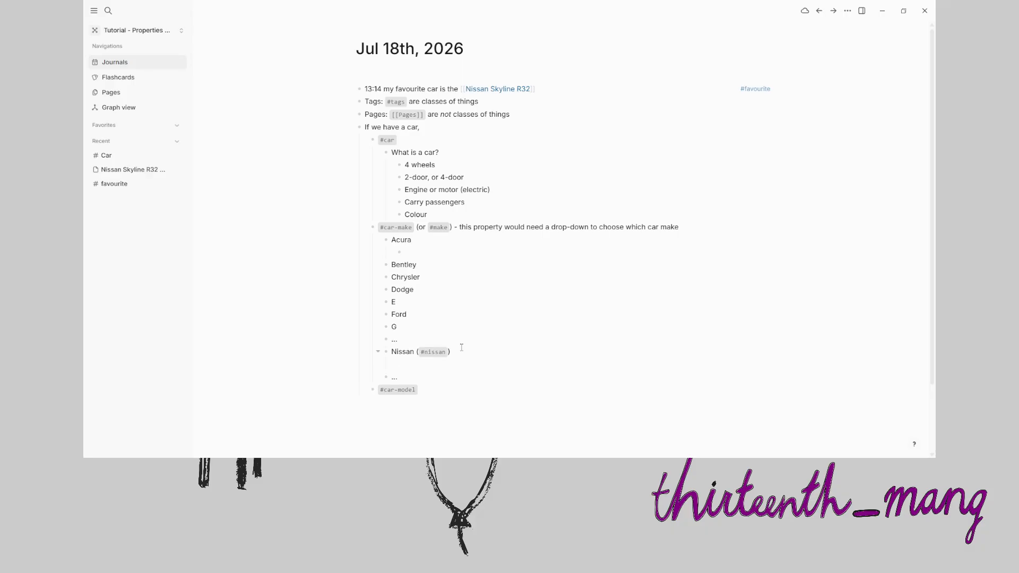
pyautogui.write('NSX')
pyautogui.click(419, 253)
pyautogui.press('Return')
pyautogui.press('Tab')
pyautogui.write('Mustang')
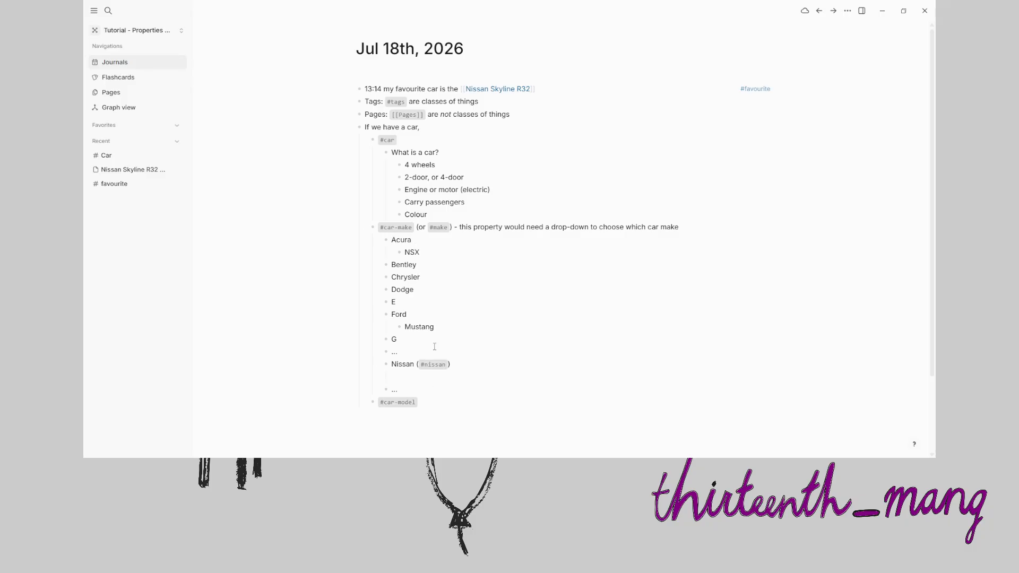
# Under Nissan, enter "Skyline (R31, R32, R33, R34)" with a nested R32 block containing GT, GT-T and GT-R TT
pyautogui.click(455, 378)
pyautogui.write('Skyline (R31, R32, R33, R34')
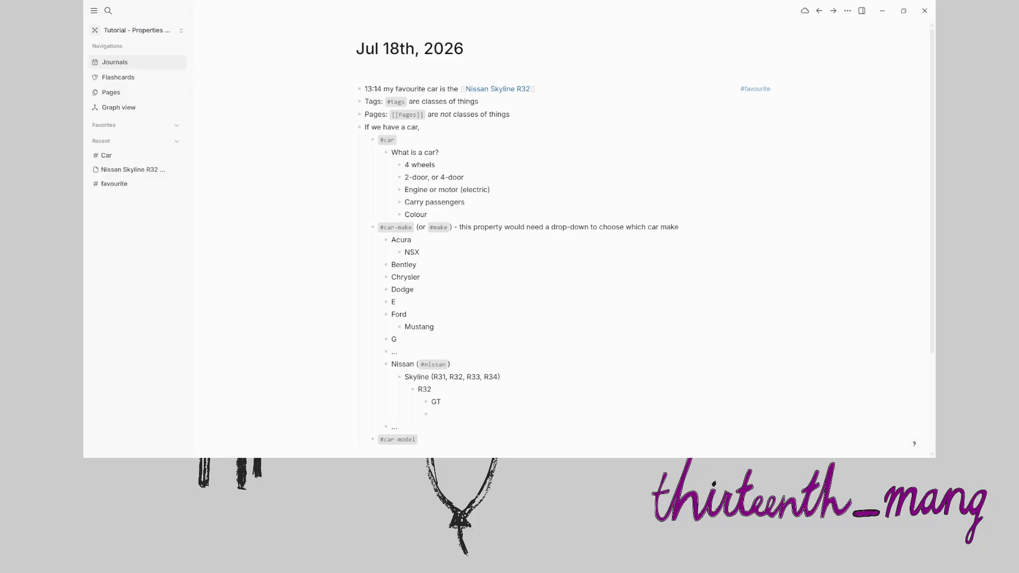
pyautogui.write('GT-T')
pyautogui.press('Return')
pyautogui.write('GT-R TT')
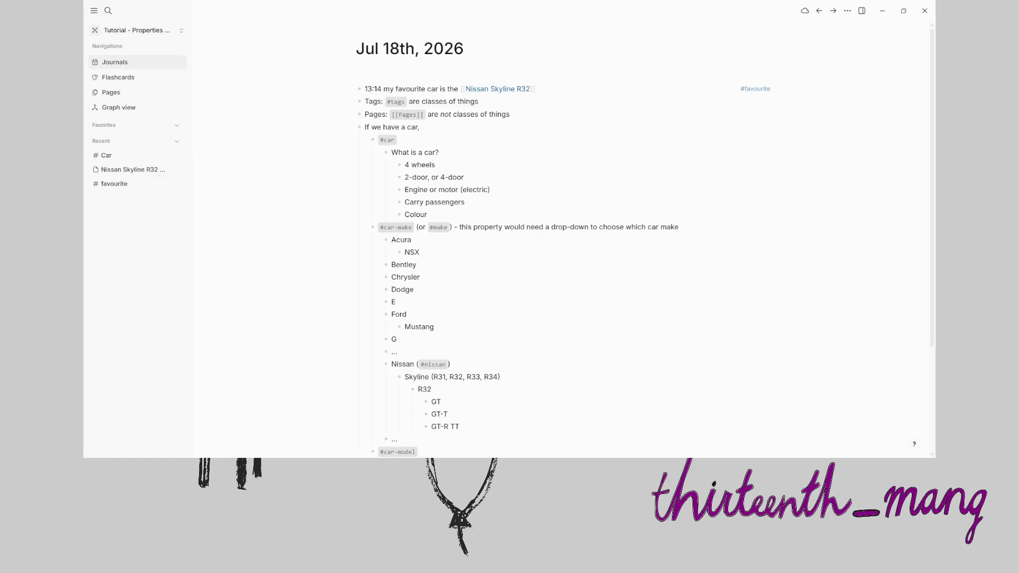
pyautogui.scroll(-3, 555, 327)
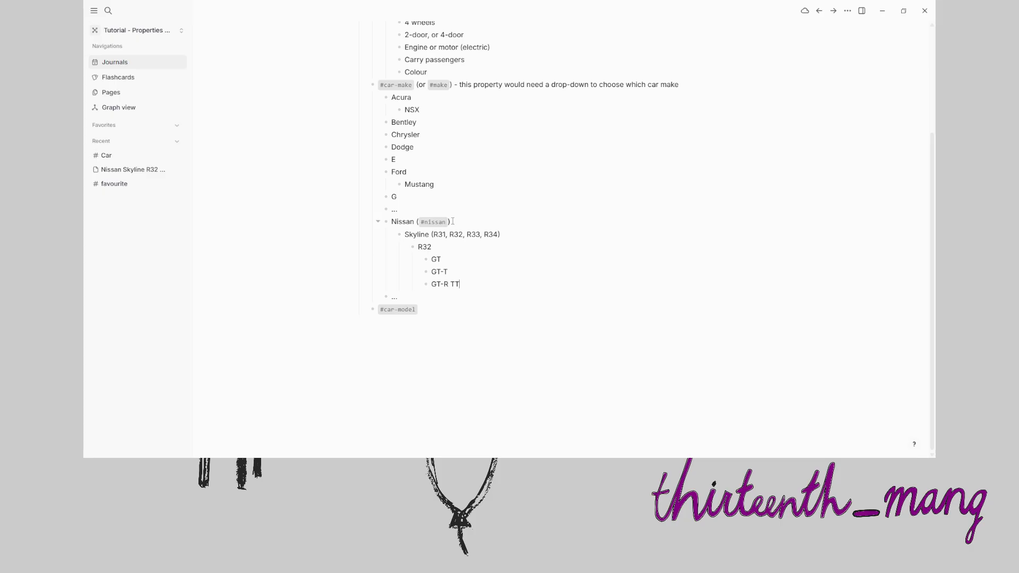
pyautogui.scroll(3, 537, 178)
pyautogui.scroll(-1, 537, 181)
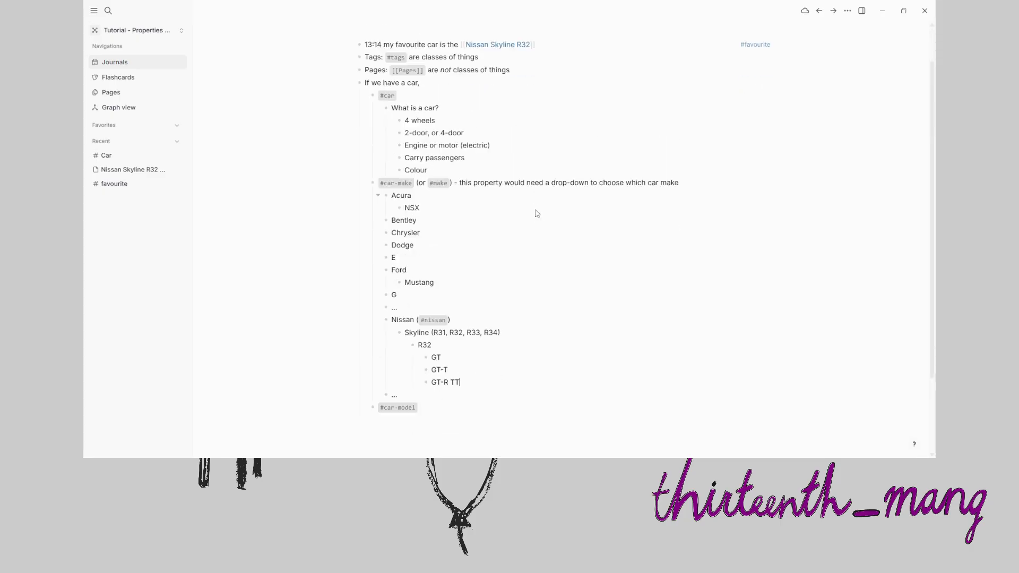
pyautogui.scroll(-2, 536, 183)
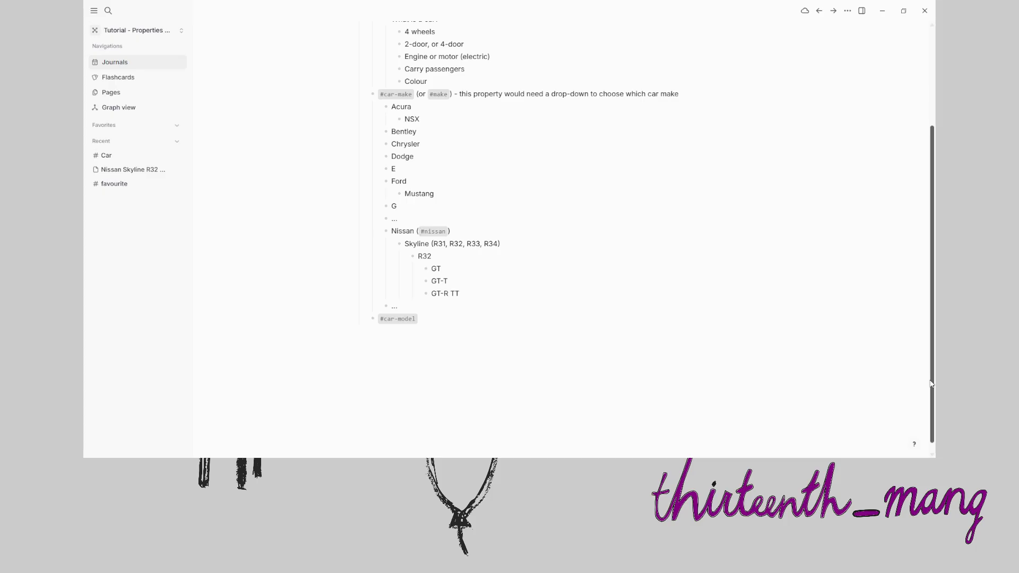
pyautogui.click(382, 95)
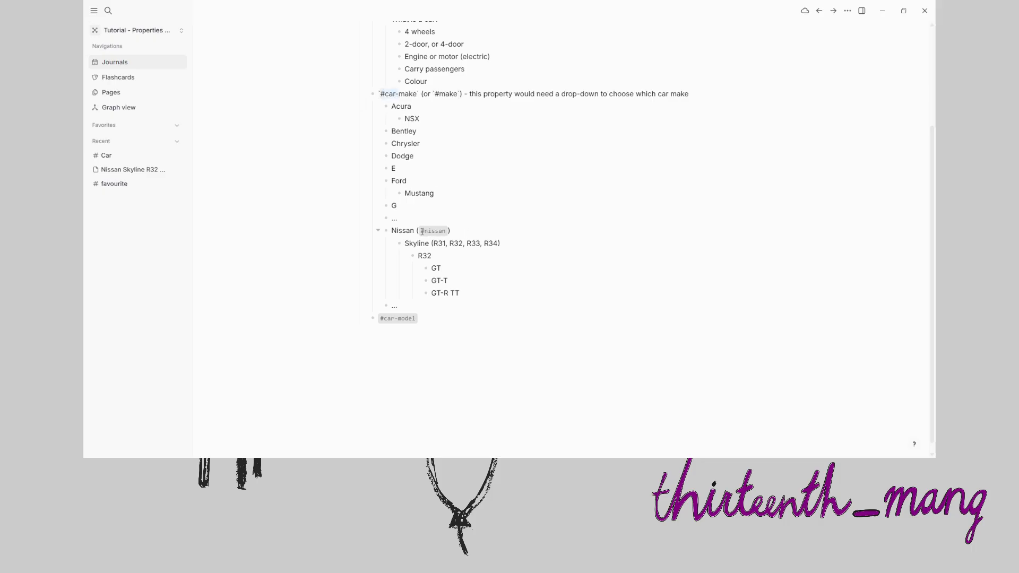
pyautogui.moveTo(422, 232)
pyautogui.mouseDown()
pyautogui.moveTo(449, 232)
pyautogui.moveTo(428, 232)
pyautogui.mouseUp()
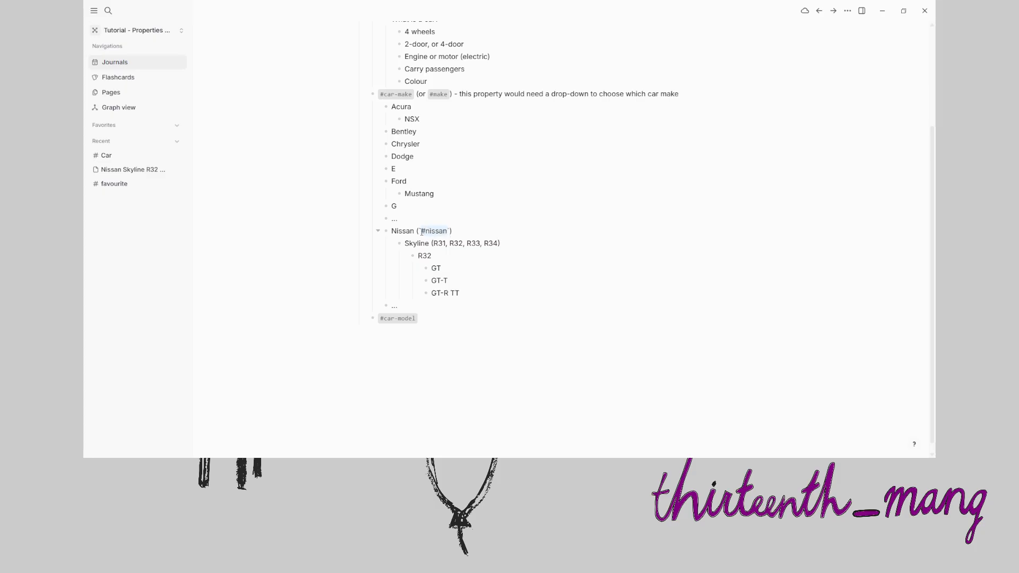
# Append "(`#car-make` is **not** literal, it's a `PLACEHOLDER` for the *actual* make)" to the `#car-make` block
pyautogui.click(414, 97)
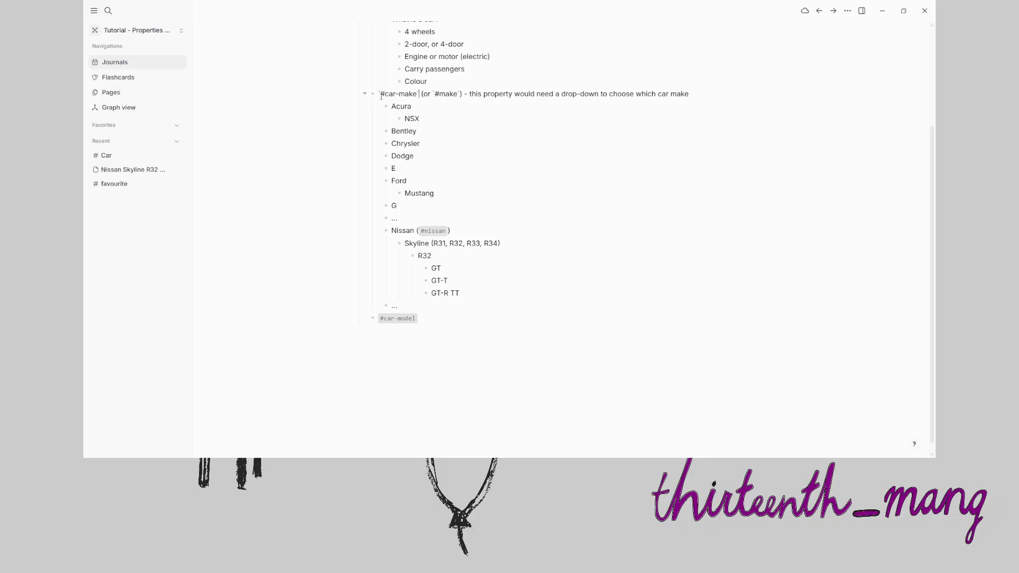
pyautogui.moveTo(382, 97); pyautogui.dragTo(422, 94)
pyautogui.press('End')
pyautogui.write('(`#car-make` is **not** literaly')
pyautogui.press('BackSpace')
pyautogui.write(", it's a `PLACEHOLDER`")
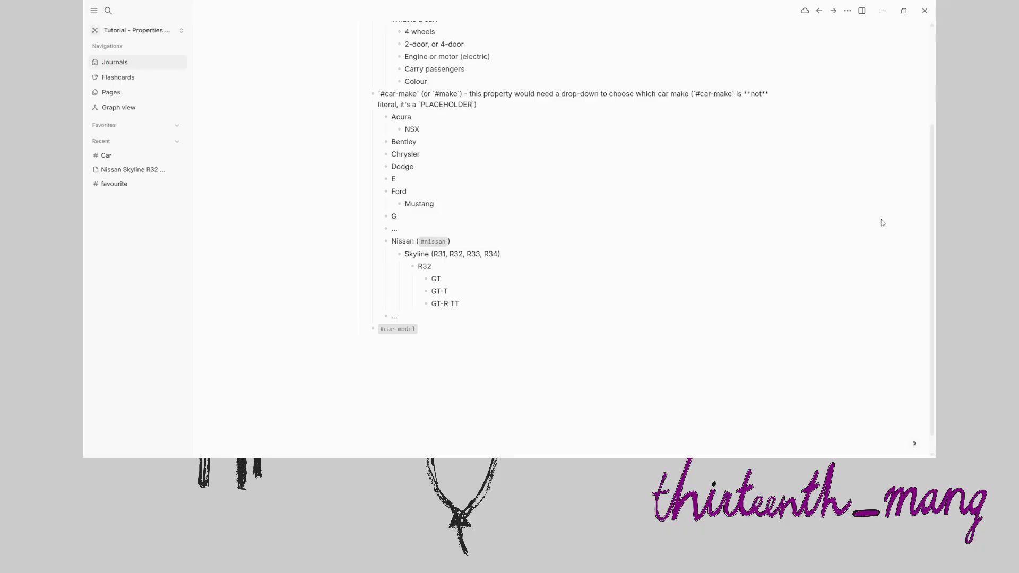
pyautogui.write(' for the *actual* model')
pyautogui.press('BackSpace')
pyautogui.press('BackSpace')
pyautogui.press('BackSpace')
pyautogui.write('ake')
# Append "(`#gtr`)" to the GT-R TT entry under R32
pyautogui.moveTo(423, 242); pyautogui.dragTo(446, 240)
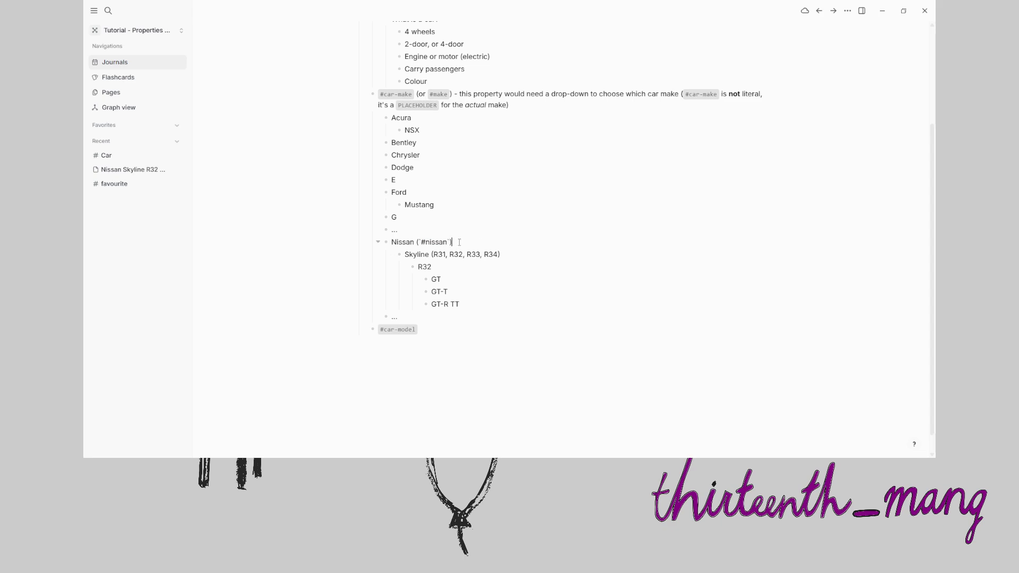
pyautogui.click(428, 330)
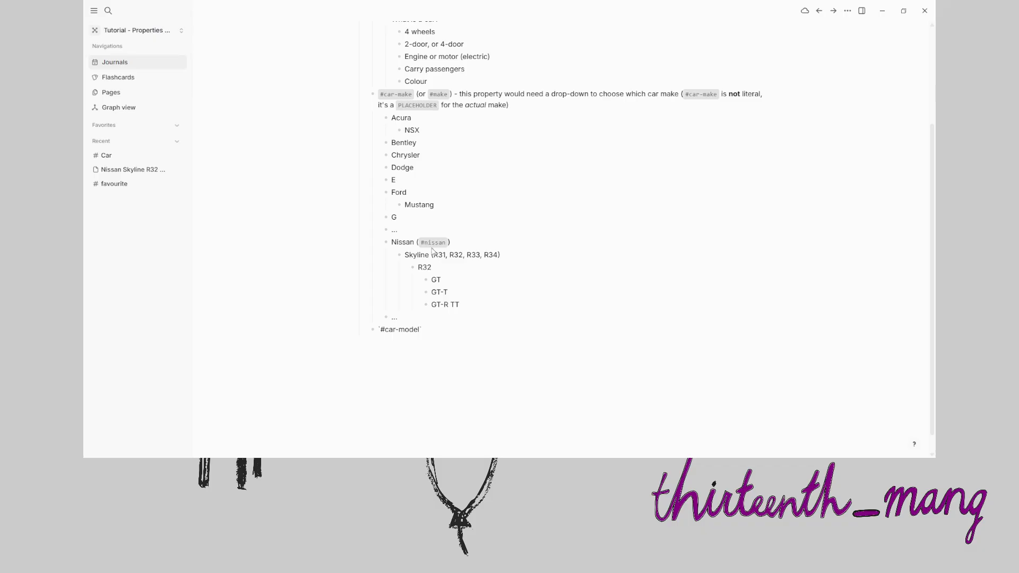
pyautogui.moveTo(422, 243); pyautogui.dragTo(446, 250)
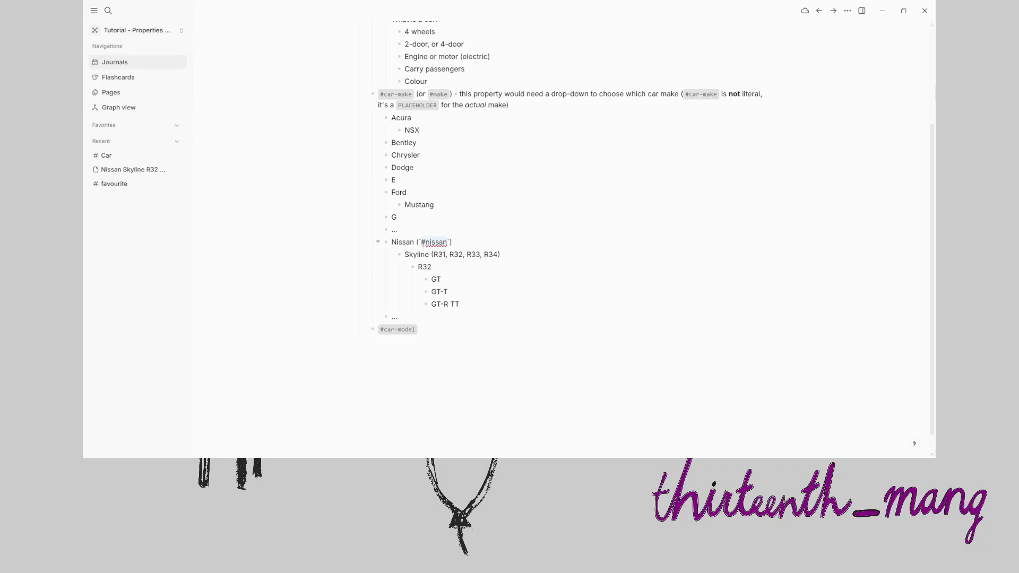
pyautogui.moveTo(411, 306); pyautogui.dragTo(466, 302)
pyautogui.click(481, 309)
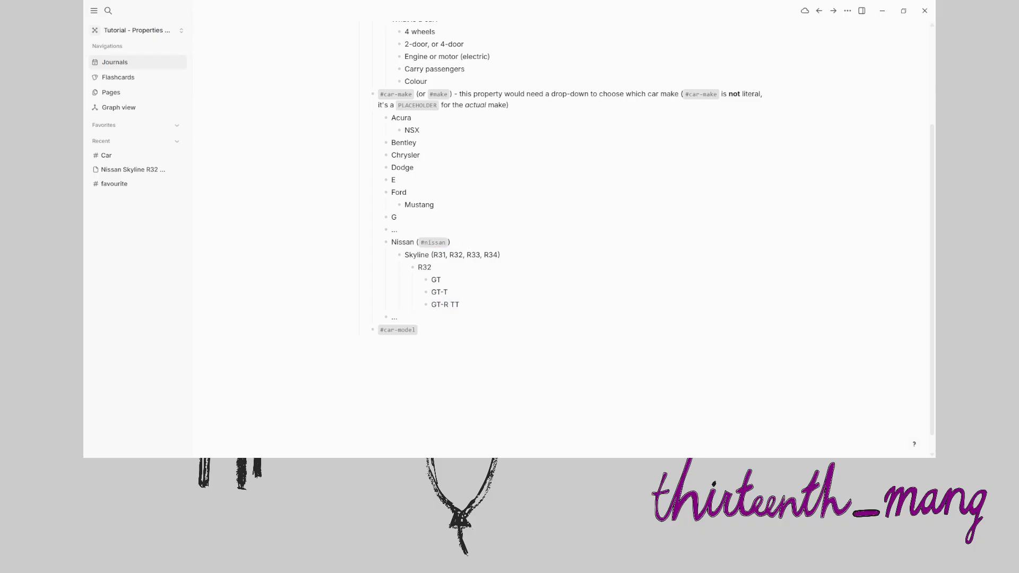
pyautogui.write('(`#gtr')
pyautogui.press('Escape')
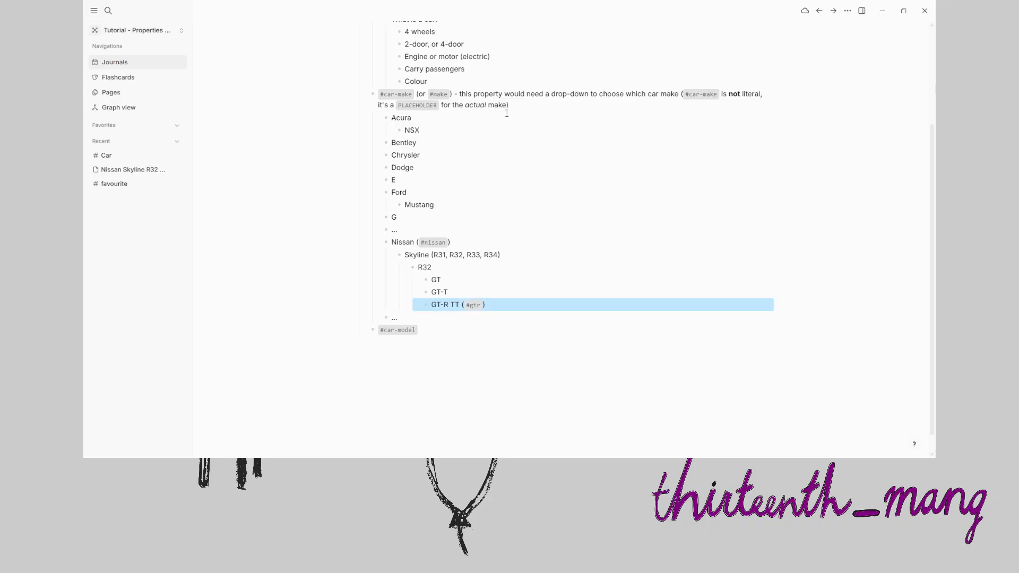
pyautogui.scroll(3, 545, 450)
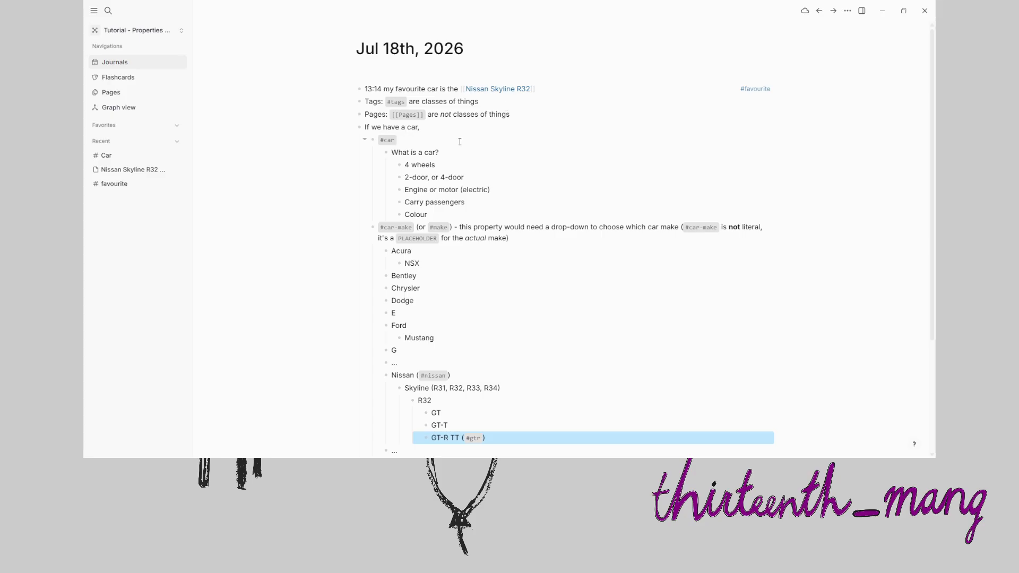
pyautogui.scroll(-3, 460, 141)
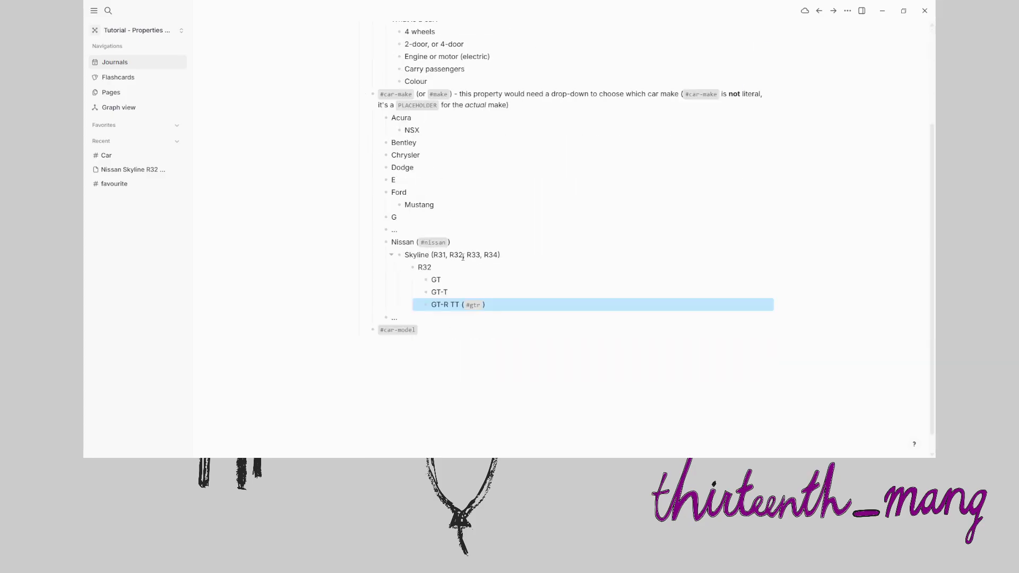
pyautogui.scroll(3, 494, 306)
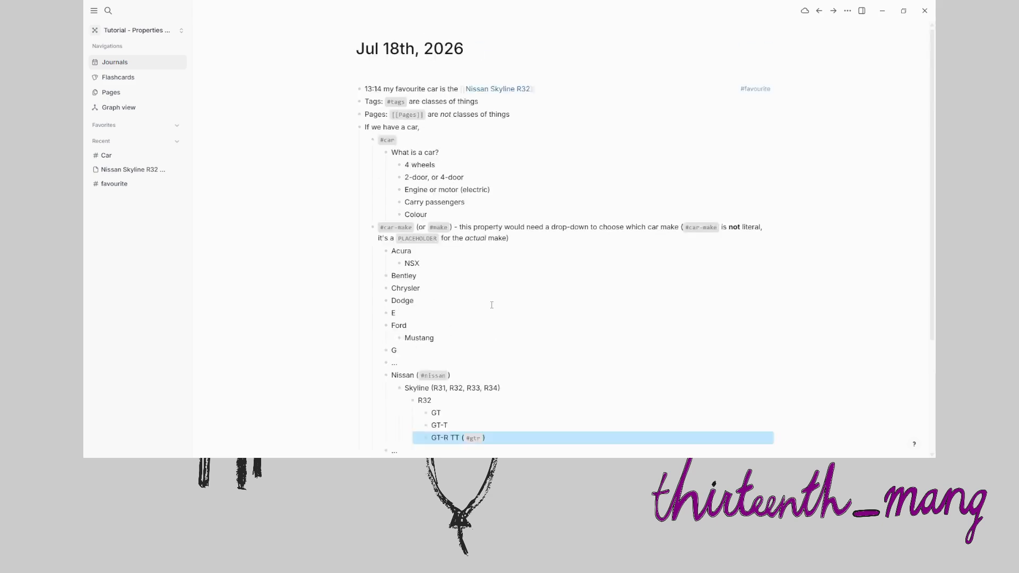
pyautogui.moveTo(405, 166)
pyautogui.mouseDown()
pyautogui.moveTo(453, 166)
pyautogui.moveTo(439, 187)
pyautogui.moveTo(402, 182)
pyautogui.mouseUp()
pyautogui.click(454, 166)
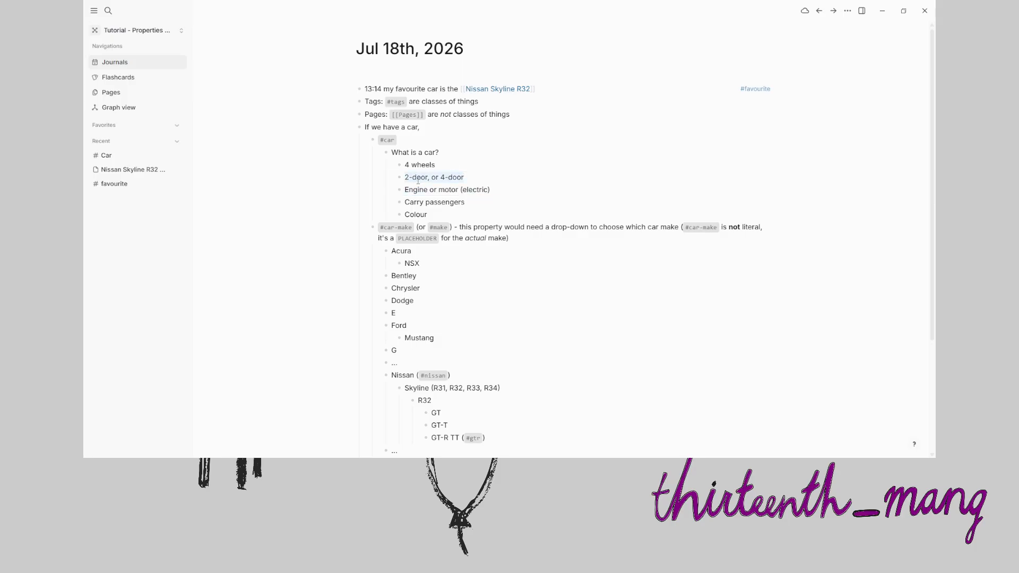
# Change "car" to "vehicle" in the "If we have a car," block
pyautogui.click(475, 178)
pyautogui.click(475, 178)
pyautogui.write('vehicle')
# Add a `#vehicle` block directly above the `#car` block, at the same level
pyautogui.scroll(-2, 417, 136)
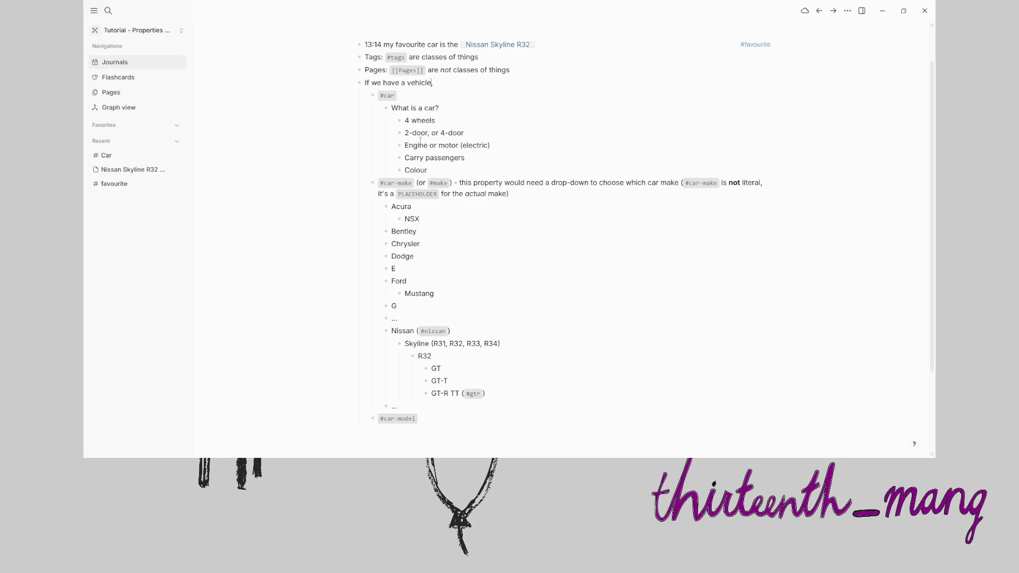
pyautogui.click(395, 95)
pyautogui.moveTo(380, 91); pyautogui.dragTo(517, 358)
pyautogui.moveTo(504, 404); pyautogui.dragTo(500, 419)
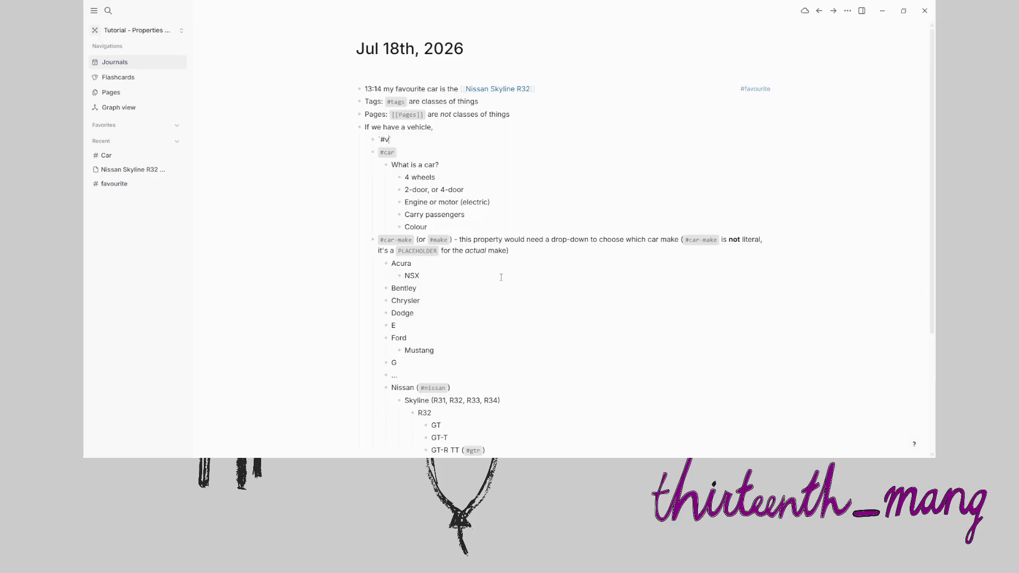
pyautogui.write('ehick')
pyautogui.write('e')
# Indent the `#car`, `#car-make` and `#car-model` blocks with their children beneath `#vehicle`
pyautogui.moveTo(378, 155); pyautogui.dragTo(543, 346)
pyautogui.scroll(3, 578, 290)
pyautogui.press('Tab')
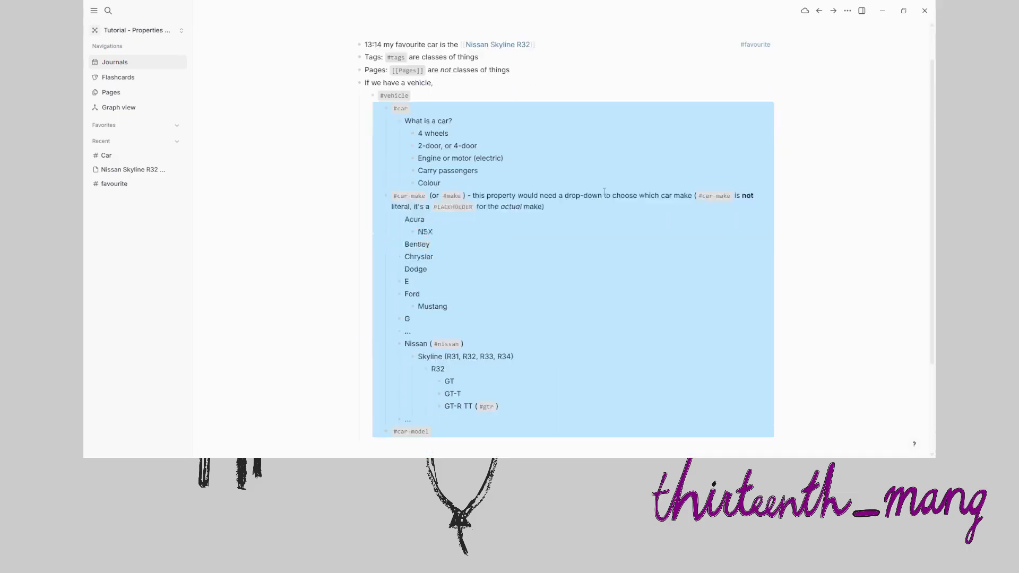
pyautogui.scroll(1, 578, 290)
pyautogui.press('Escape')
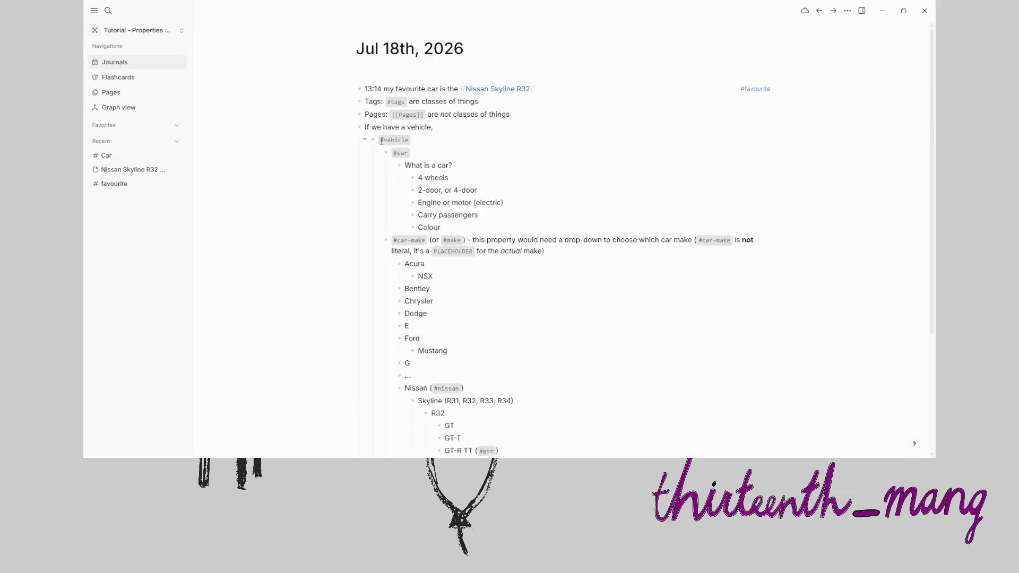
# View the Nissan Skyline R32 page from its journal link and return to the journal
pyautogui.click(382, 141)
pyautogui.moveTo(382, 141); pyautogui.dragTo(408, 144)
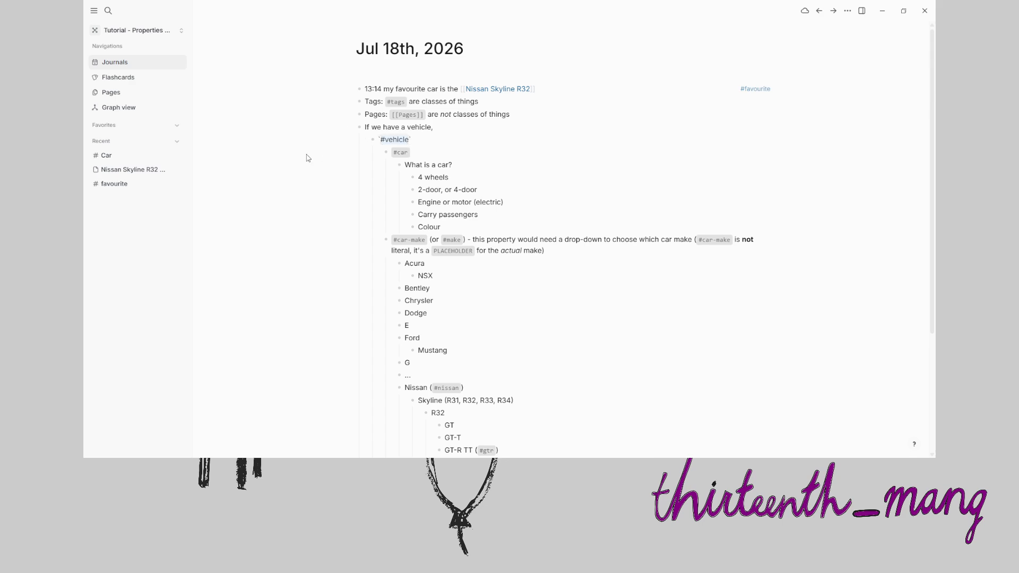
pyautogui.press('Escape')
pyautogui.press('Escape')
pyautogui.click(492, 89)
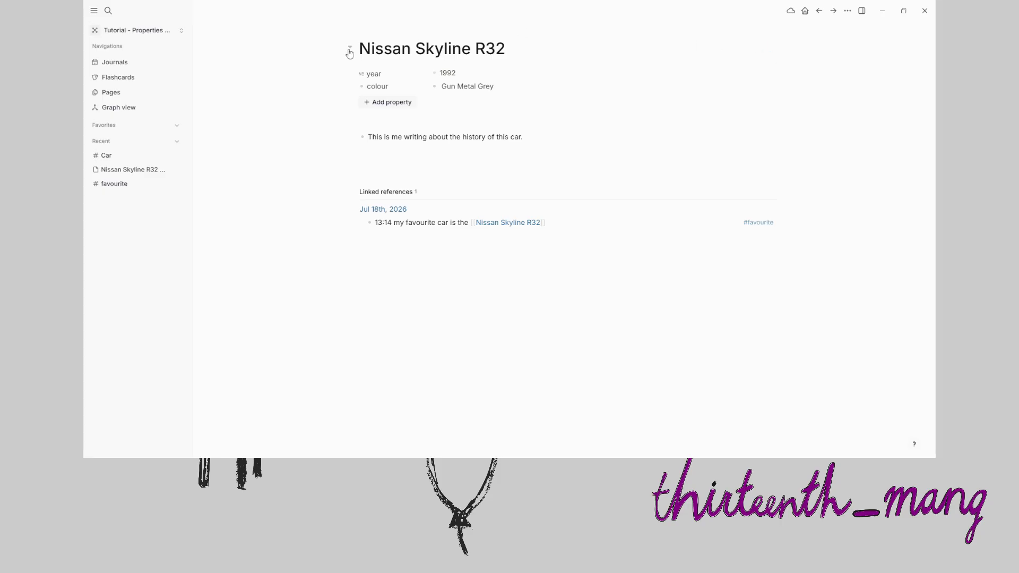
pyautogui.click(139, 66)
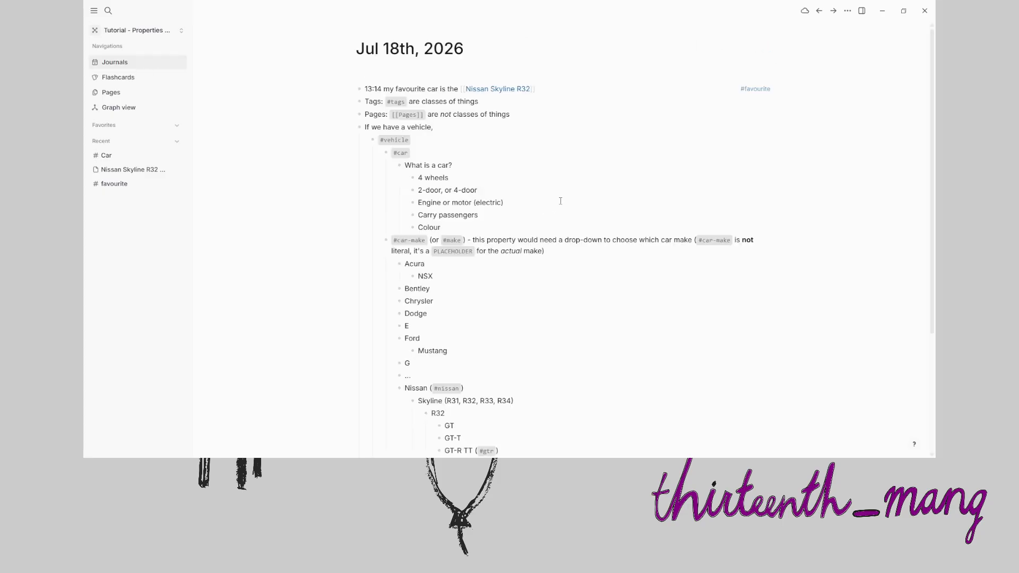
# Review the vehicle outline from the `#gtr` entry up to the `#vehicle` block
pyautogui.scroll(-2, 560, 201)
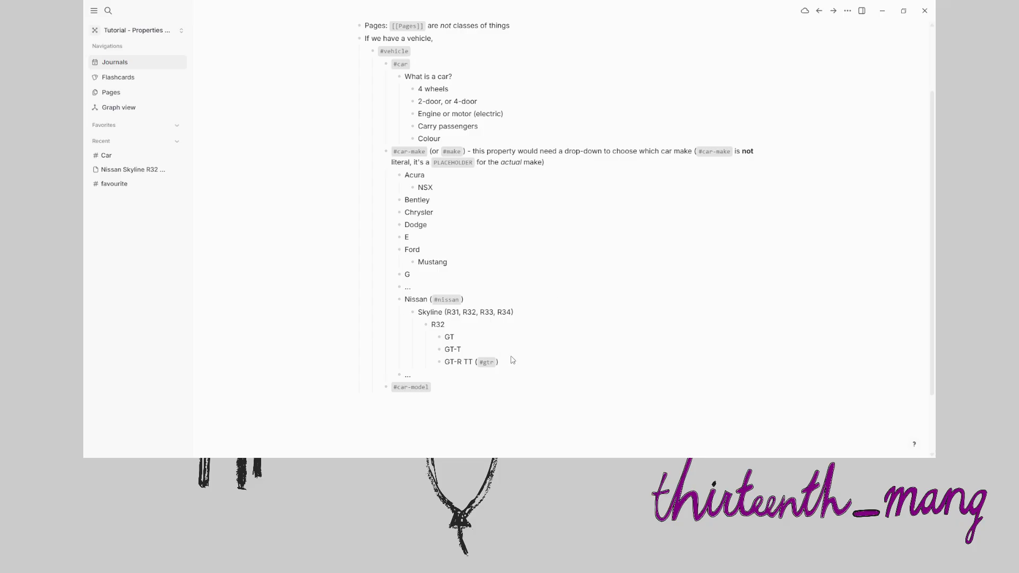
pyautogui.click(493, 364)
pyautogui.scroll(-2, 495, 363)
pyautogui.moveTo(495, 285); pyautogui.dragTo(483, 287)
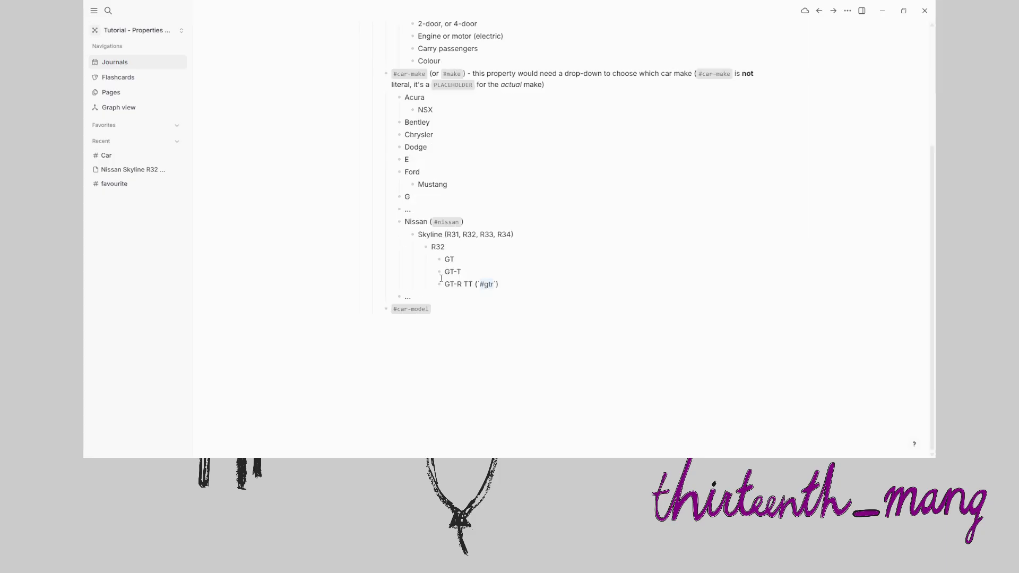
pyautogui.scroll(4, 441, 279)
pyautogui.scroll(-3, 398, 142)
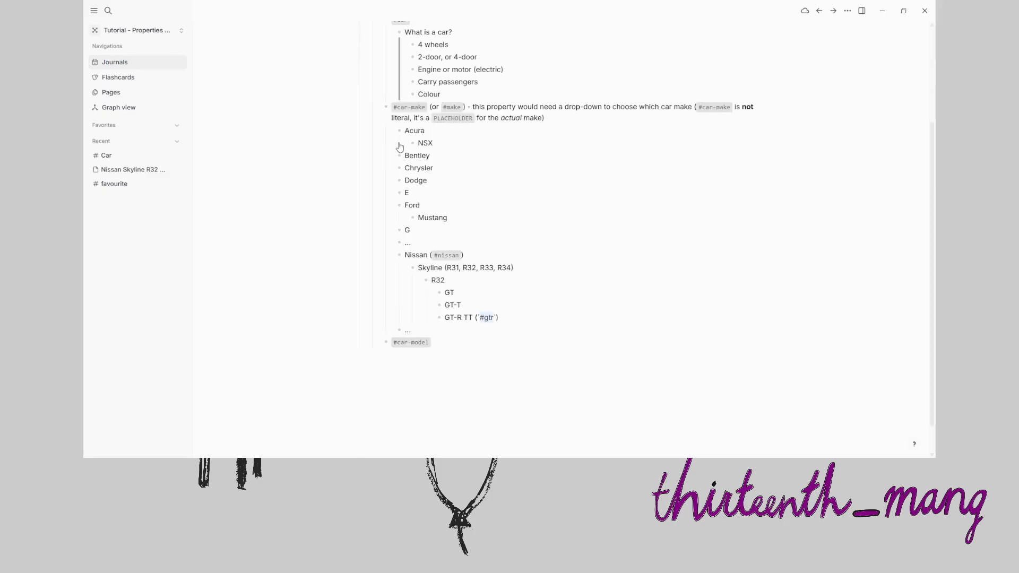
pyautogui.scroll(3, 494, 320)
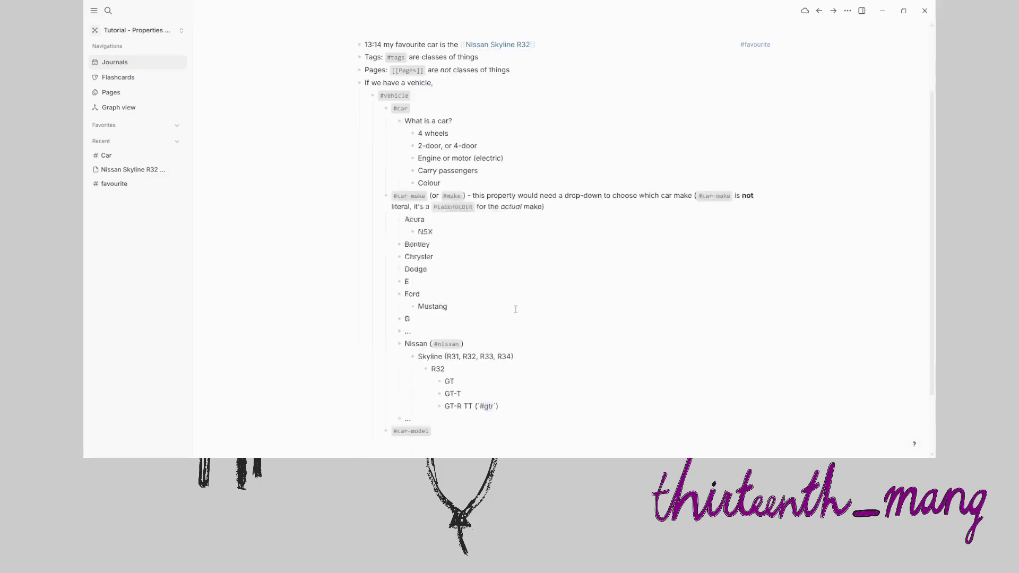
# Create a new tag named `vehicle` from the search and close its configuration dialog
pyautogui.click(108, 9)
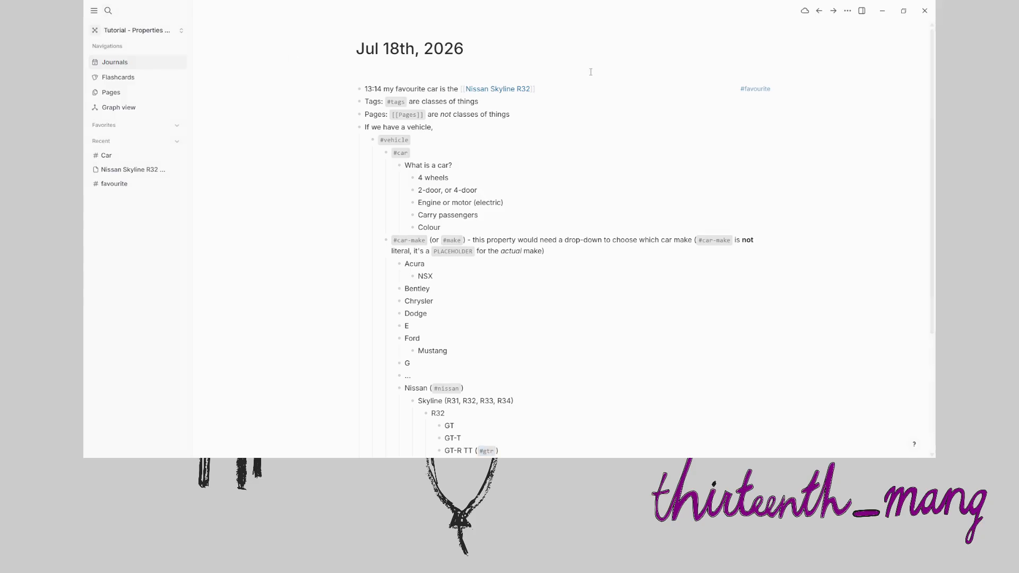
pyautogui.write('#')
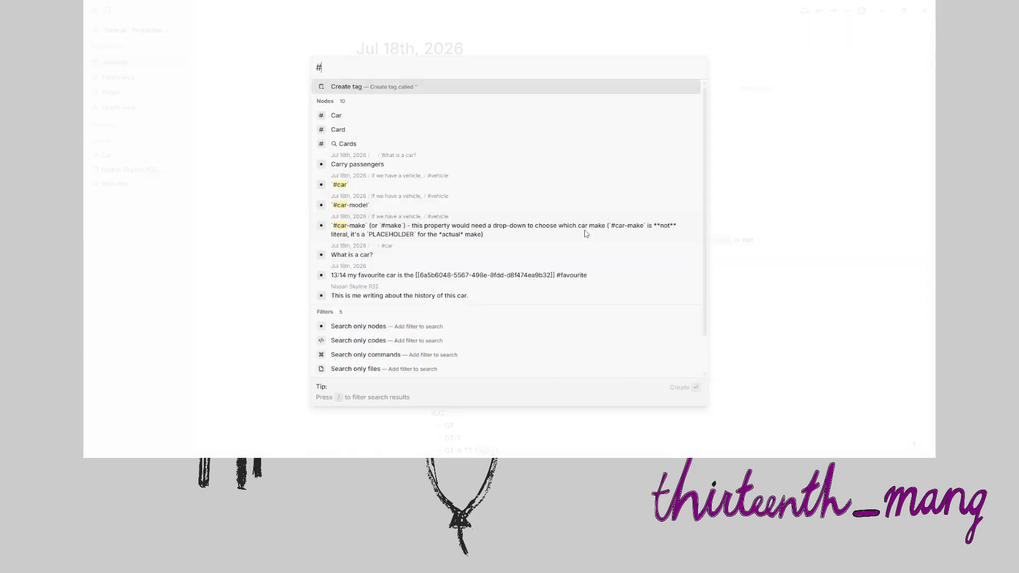
pyautogui.write('vecicl')
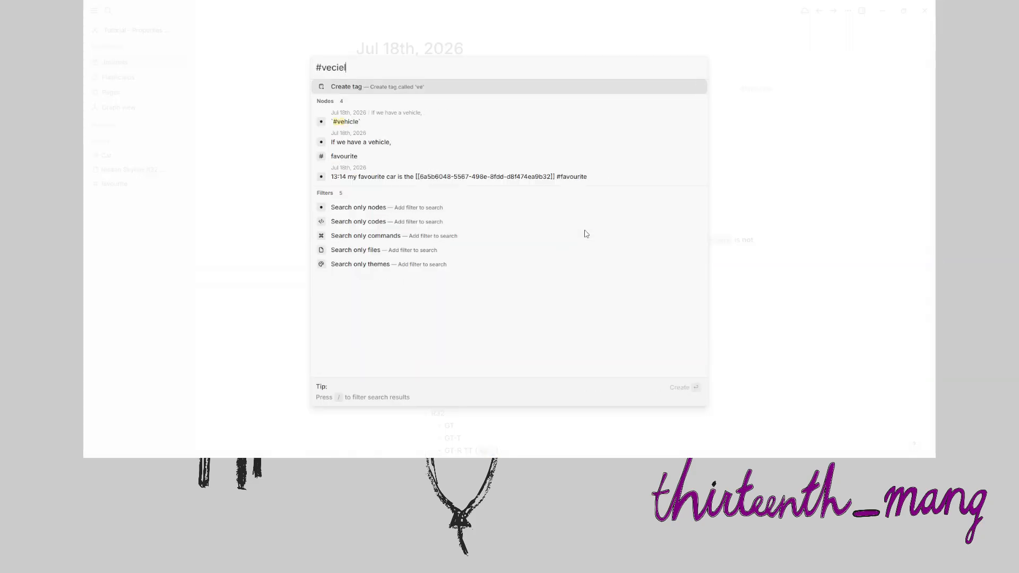
pyautogui.press('BackSpace')
pyautogui.press('BackSpace')
pyautogui.press('BackSpace')
pyautogui.press('BackSpace')
pyautogui.write('hicle')
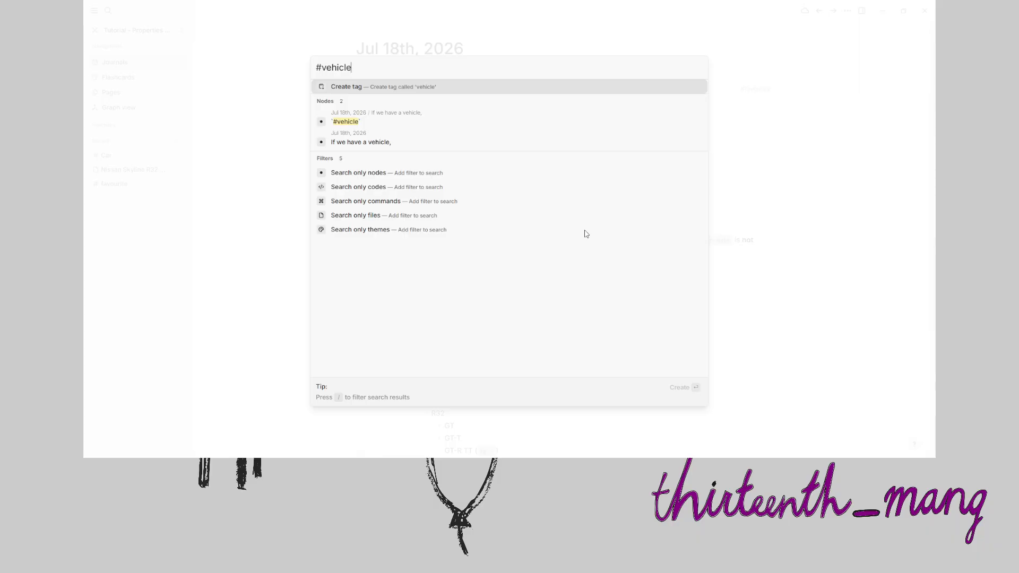
pyautogui.press('Return')
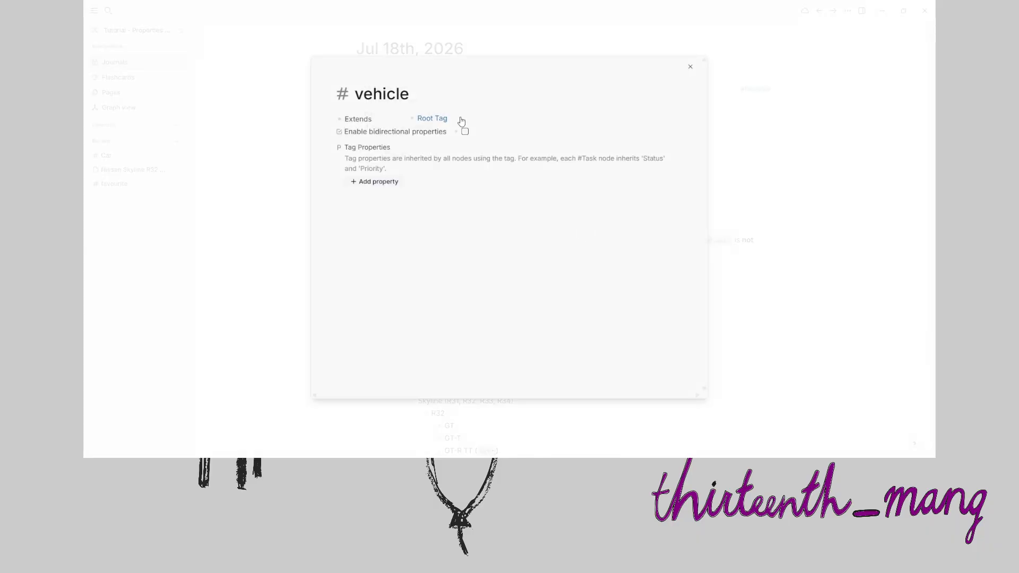
pyautogui.click(690, 68)
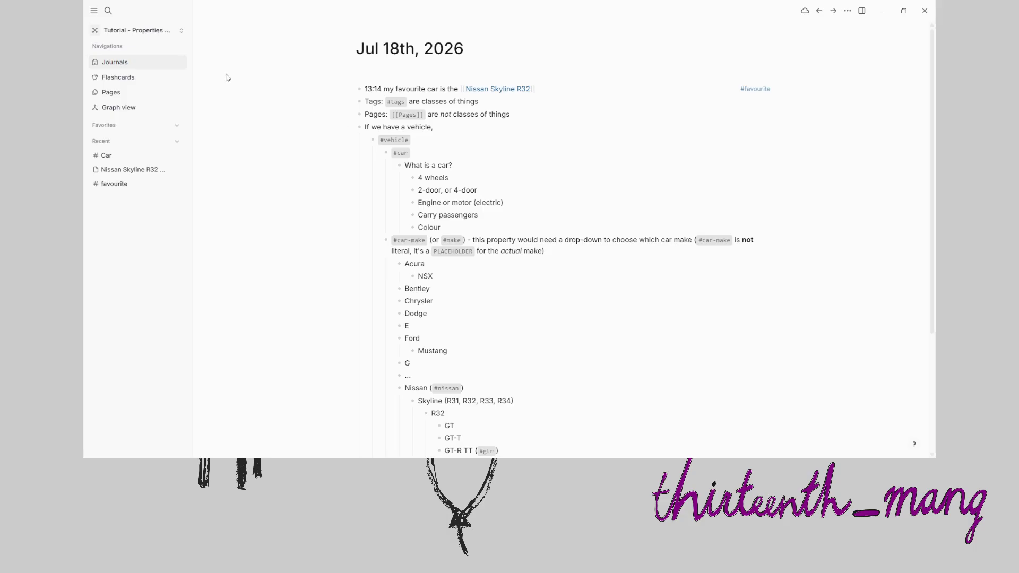
# Create a new tag named `car` and set it to extend the `vehicle` tag
pyautogui.click(108, 10)
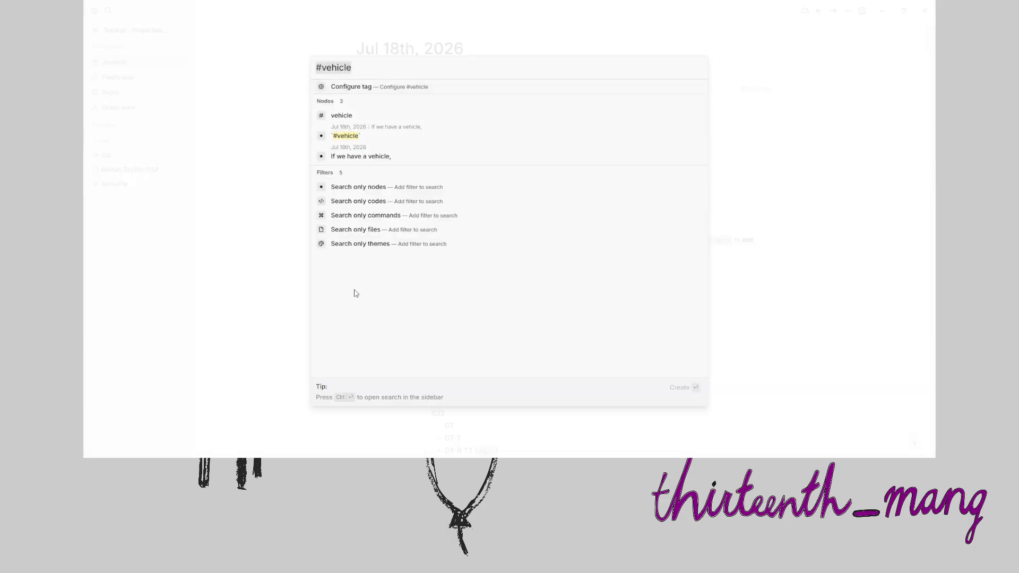
pyautogui.write('#car')
pyautogui.press('Return')
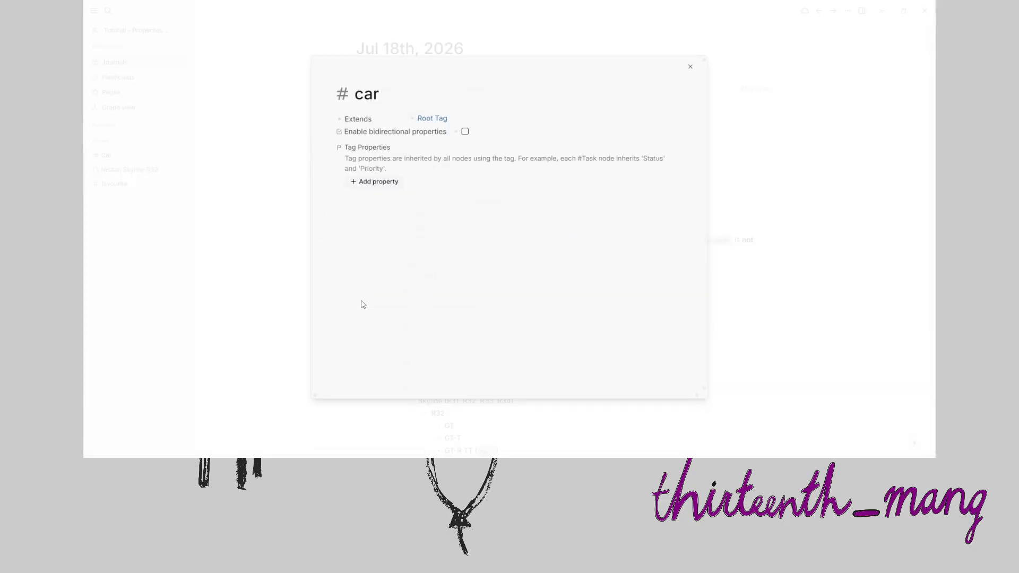
pyautogui.click(463, 124)
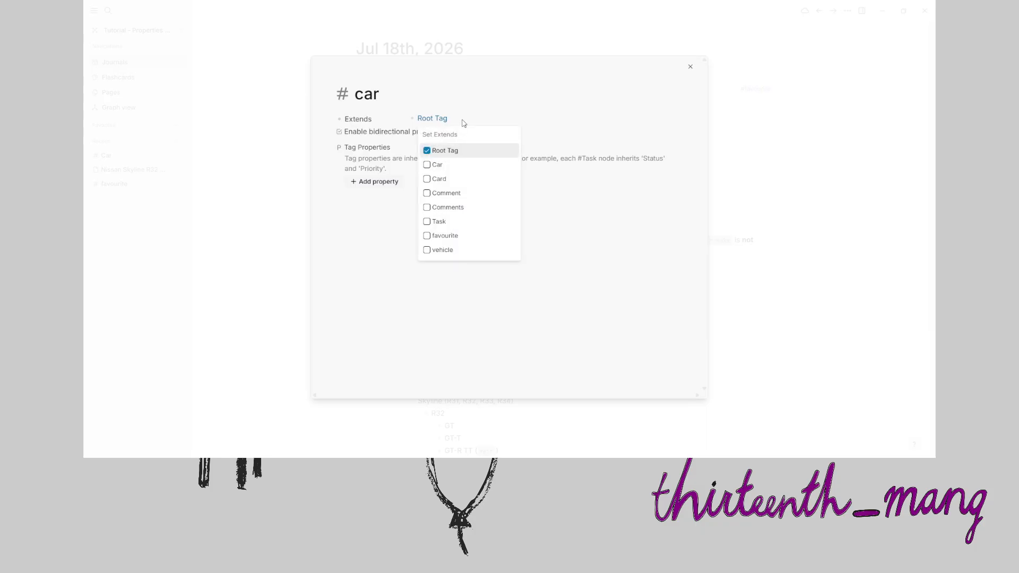
pyautogui.click(443, 250)
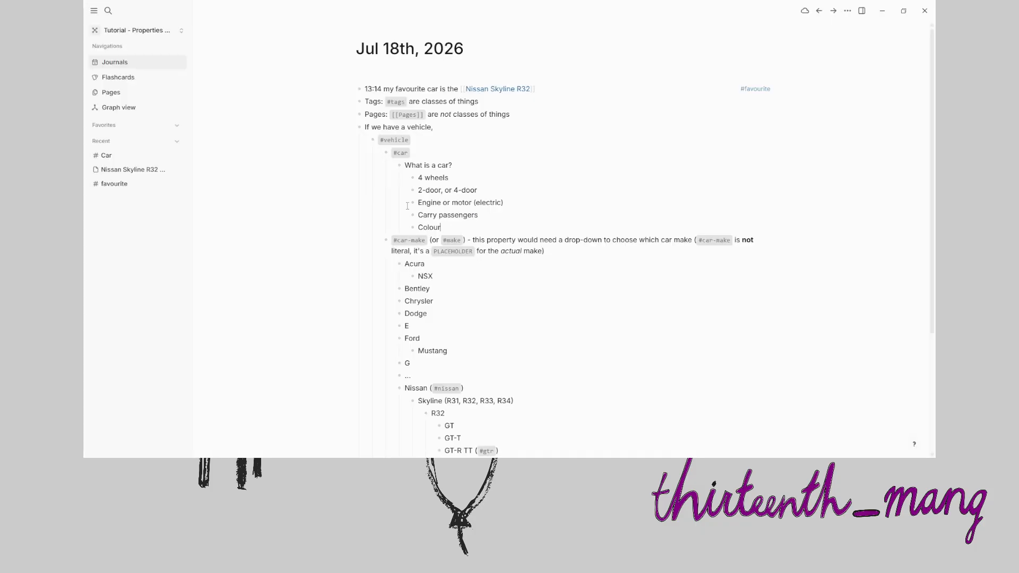
# Add the existing `colour` and `year` properties to the lowercase `car` tag and return to the journal
pyautogui.click(108, 11)
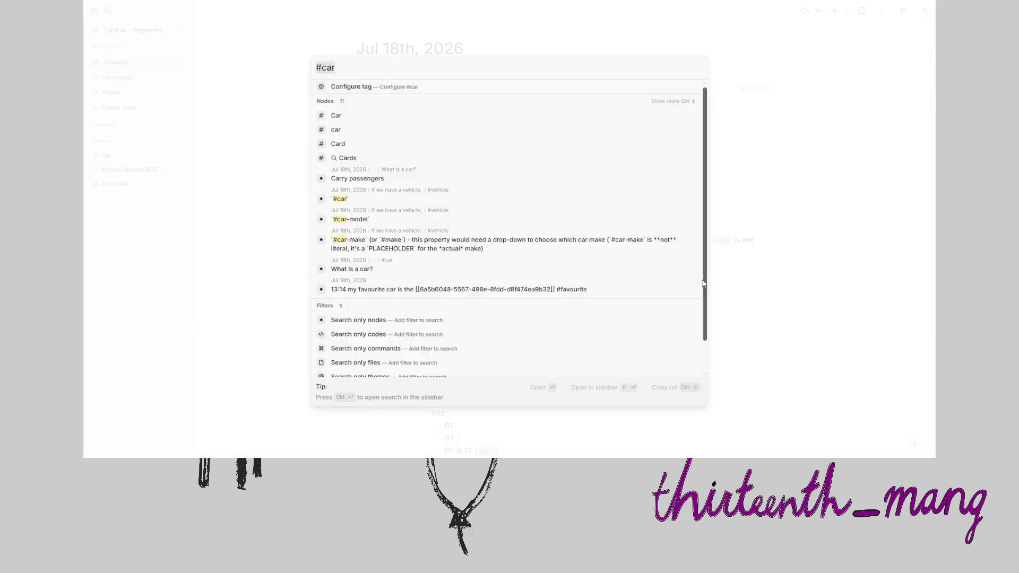
pyautogui.click(368, 87)
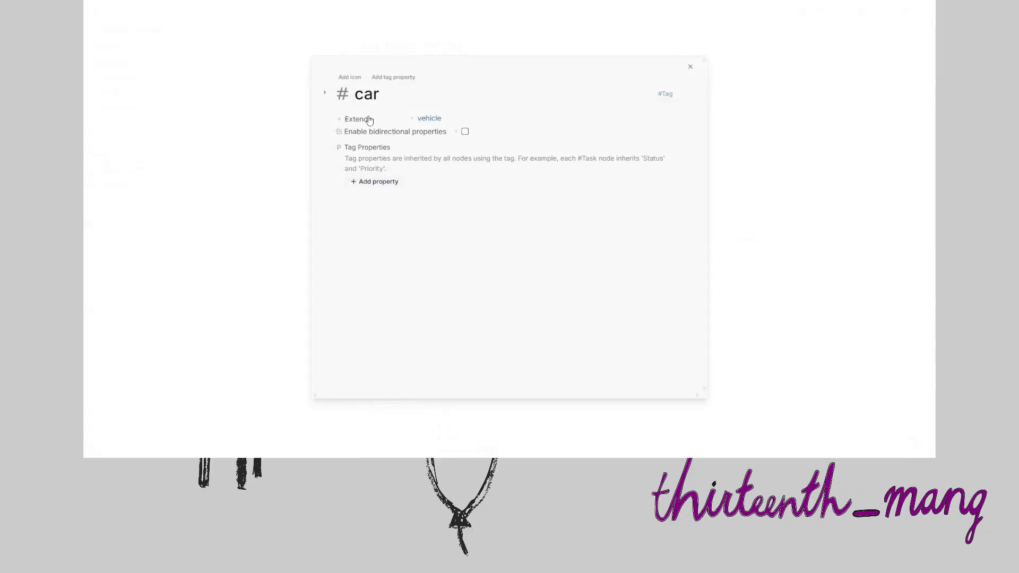
pyautogui.click(385, 184)
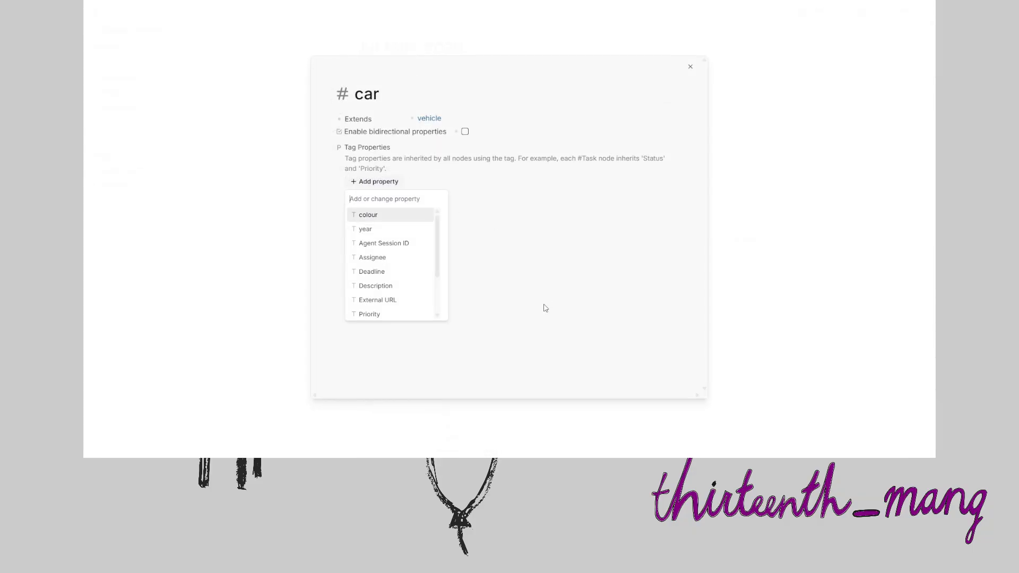
pyautogui.click(374, 221)
pyautogui.click(382, 200)
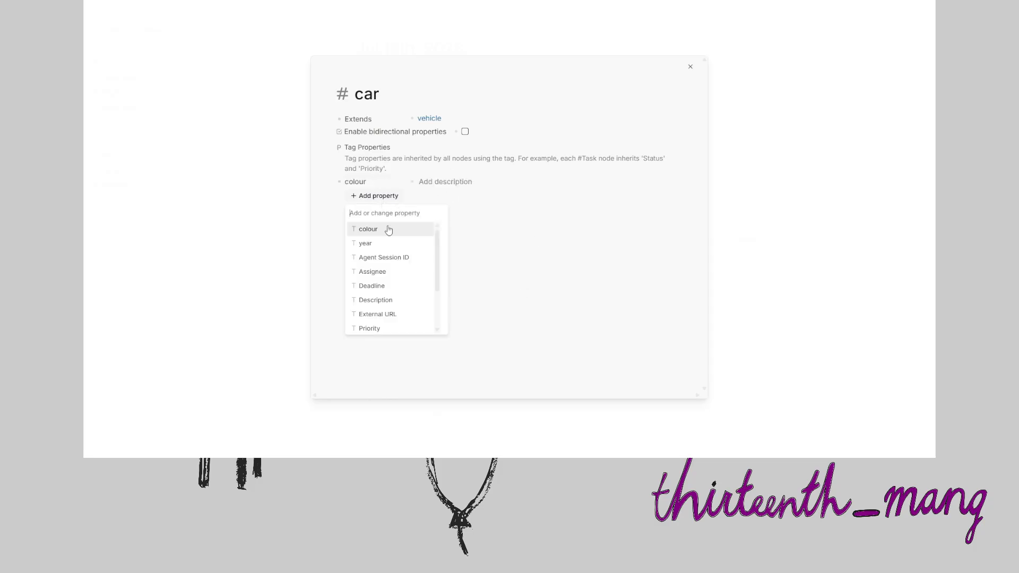
pyautogui.click(378, 244)
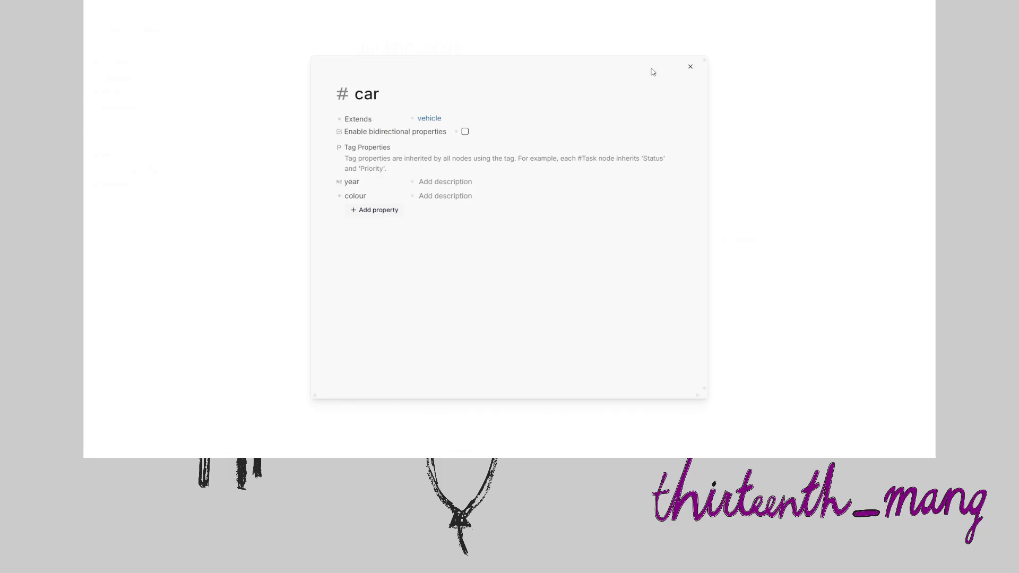
pyautogui.press('Escape')
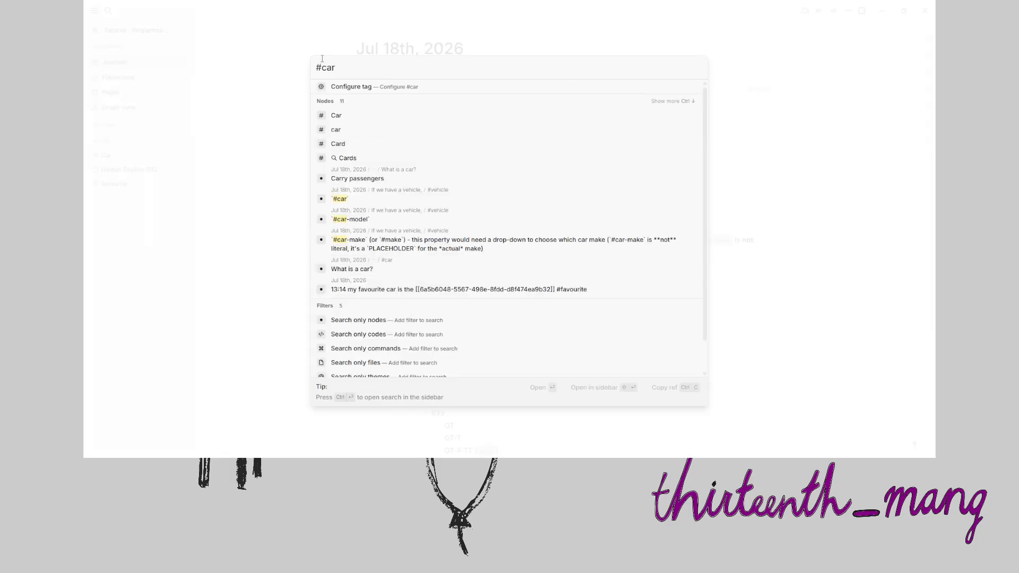
pyautogui.press('Escape')
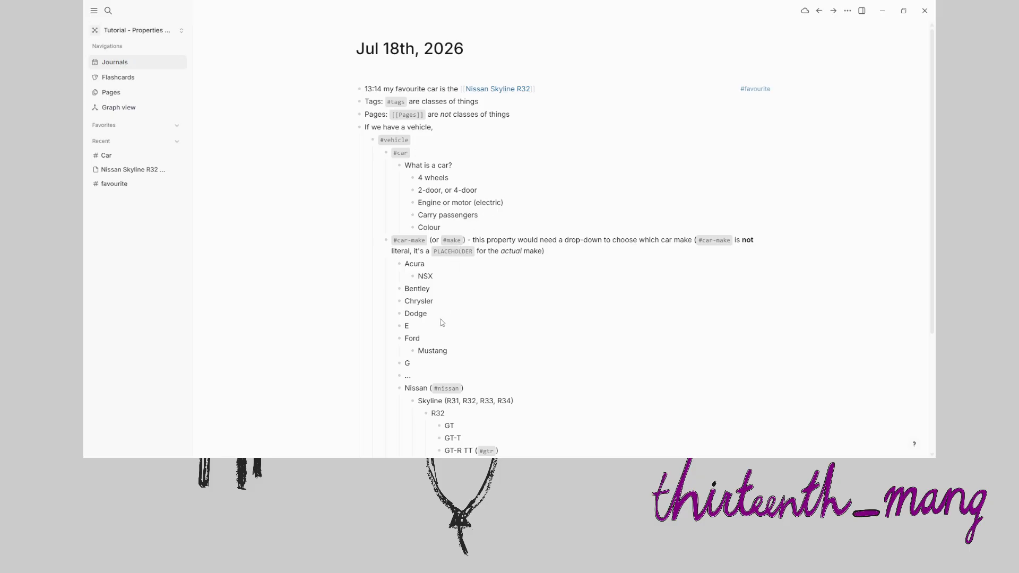
# Create a new tag named `nissan` from the search
pyautogui.click(108, 10)
pyautogui.write('#nissan')
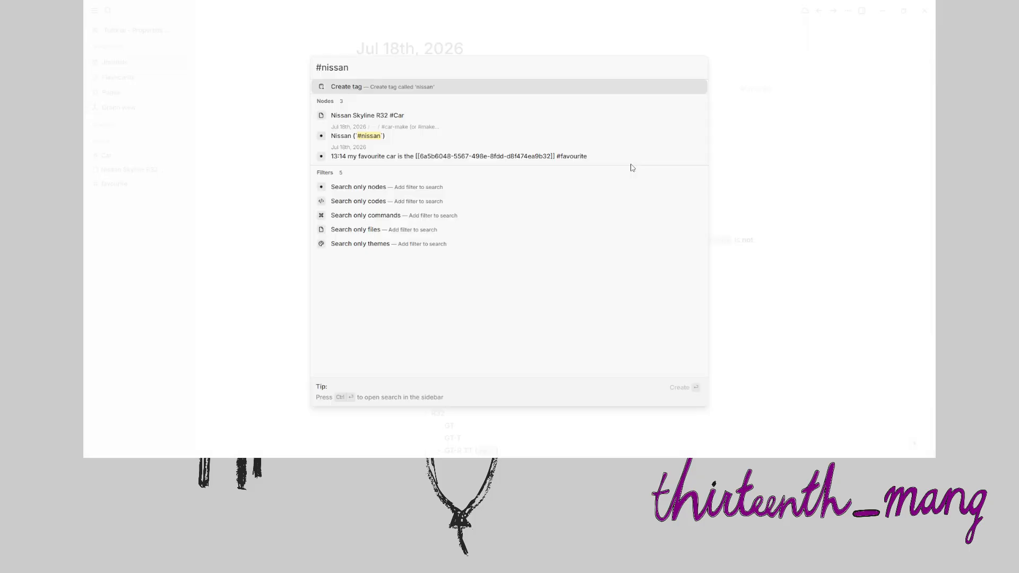
pyautogui.press('Return')
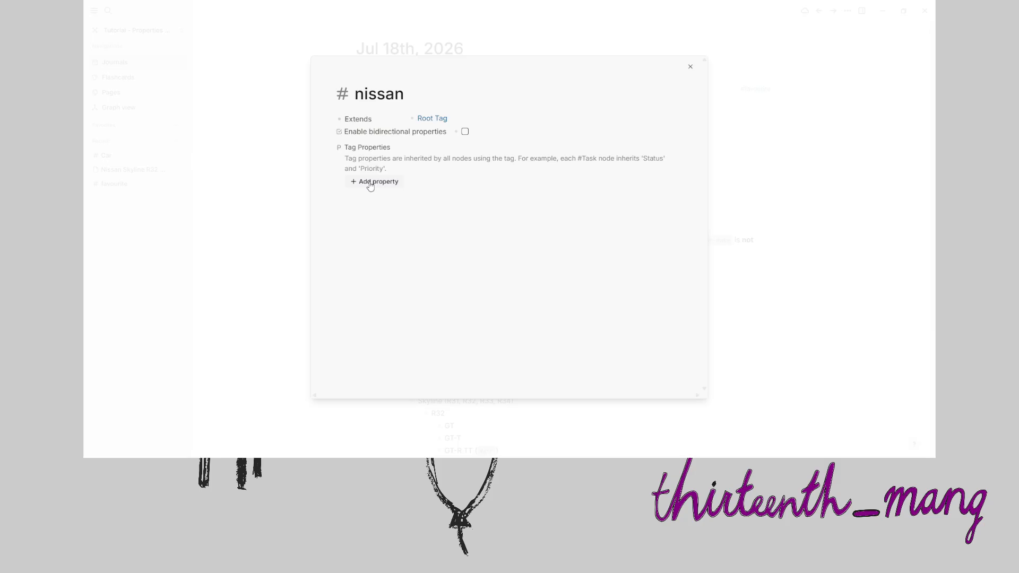
# Add a `model` property of type Node to the `nissan` tag, with `gtr` as its new tag option
pyautogui.click(370, 184)
pyautogui.write('make')
pyautogui.write('odel')
pyautogui.press('Return')
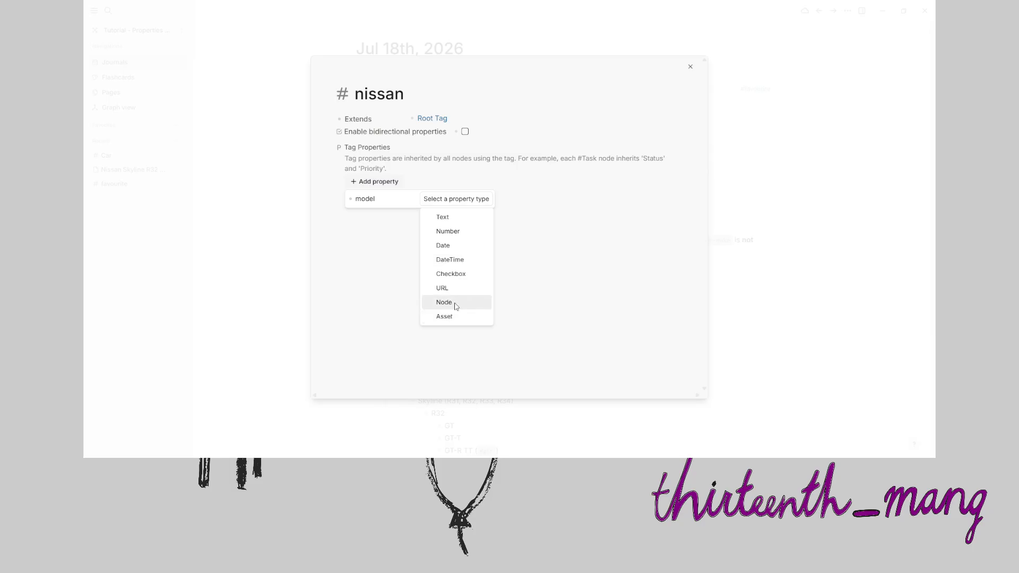
pyautogui.click(455, 304)
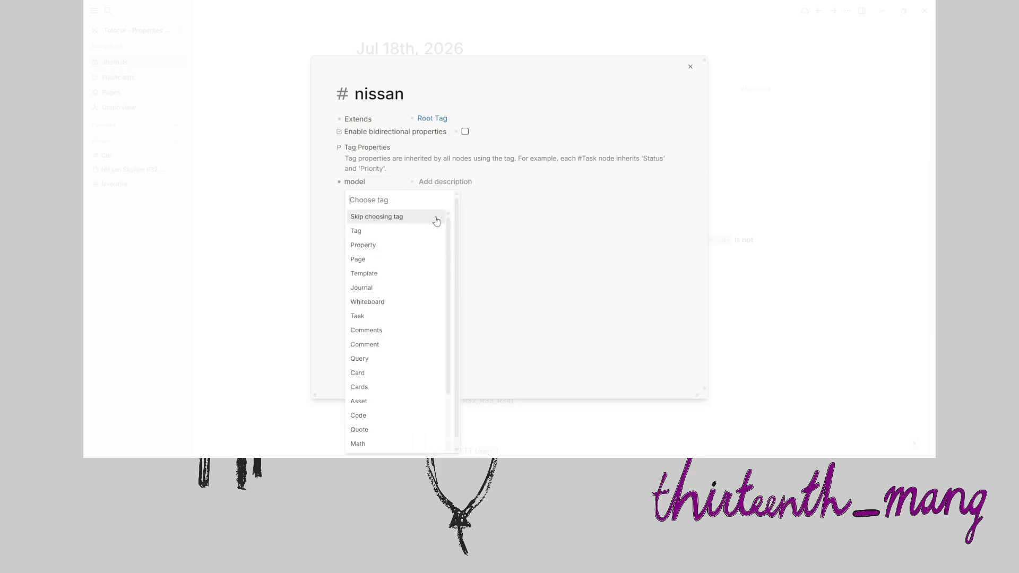
pyautogui.write('gtr')
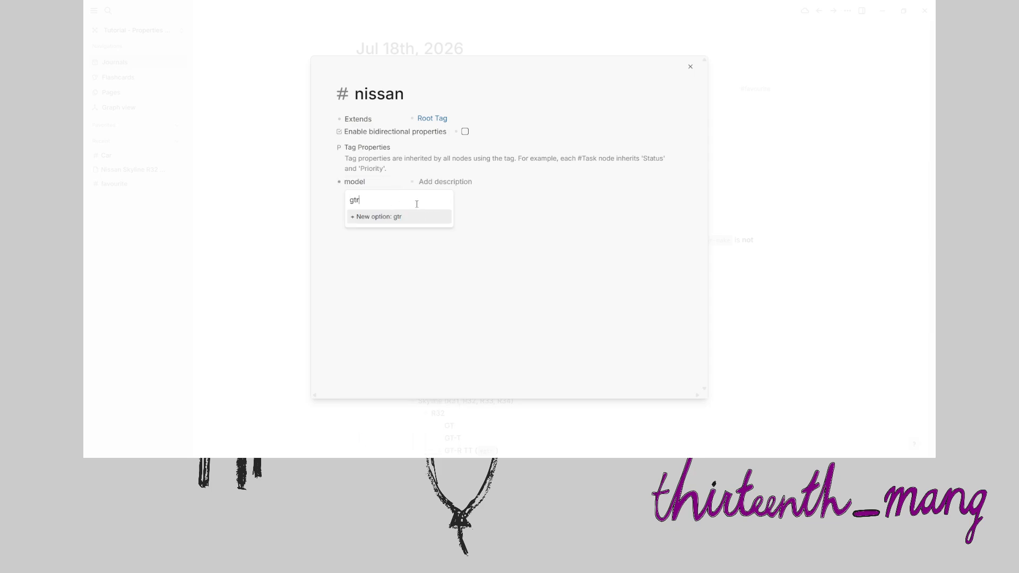
pyautogui.click(409, 220)
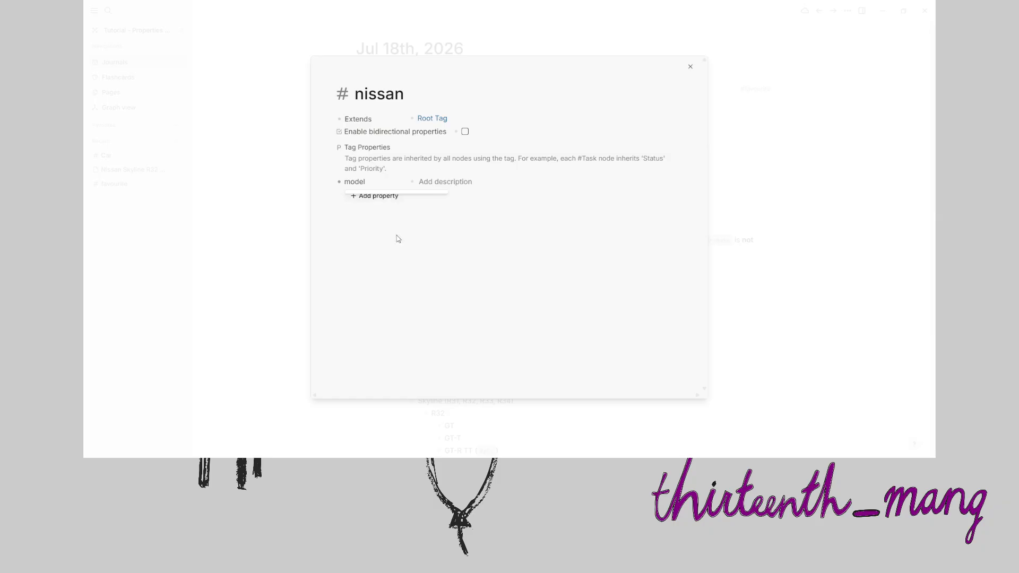
pyautogui.press('Escape')
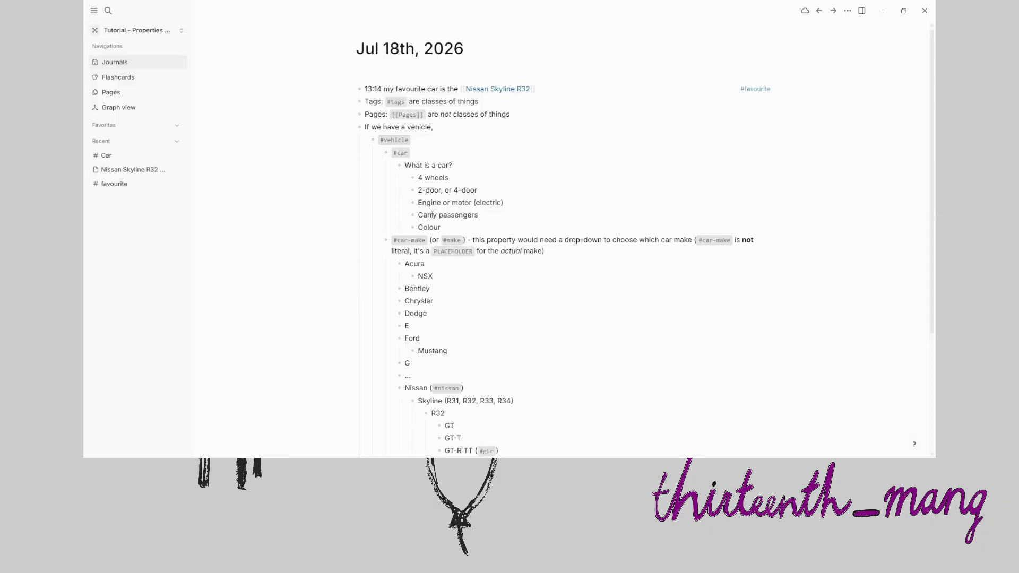
# Reopen the `nissan` tag's configuration and examine the settings of its `model` property
pyautogui.click(115, 15)
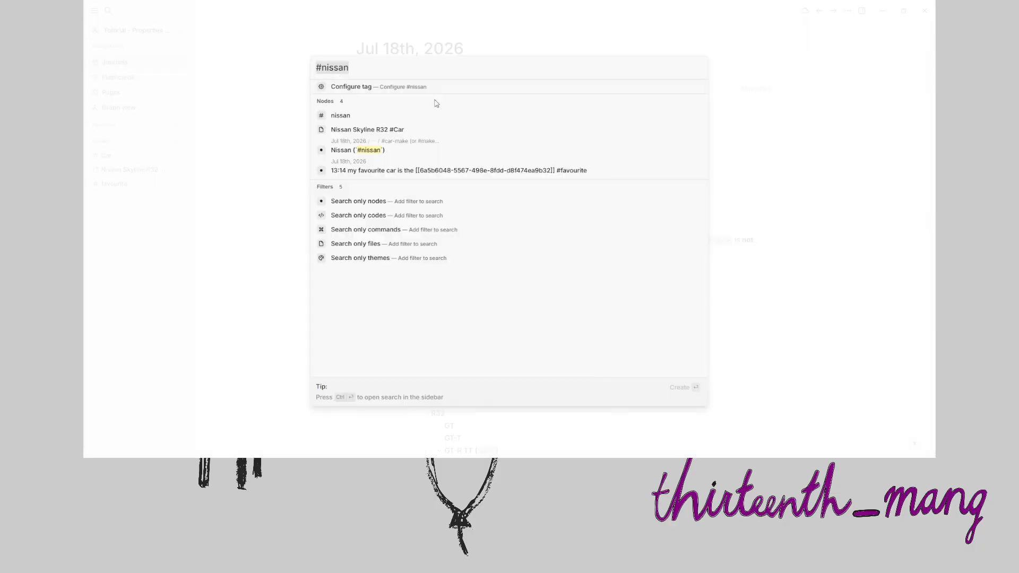
pyautogui.click(345, 91)
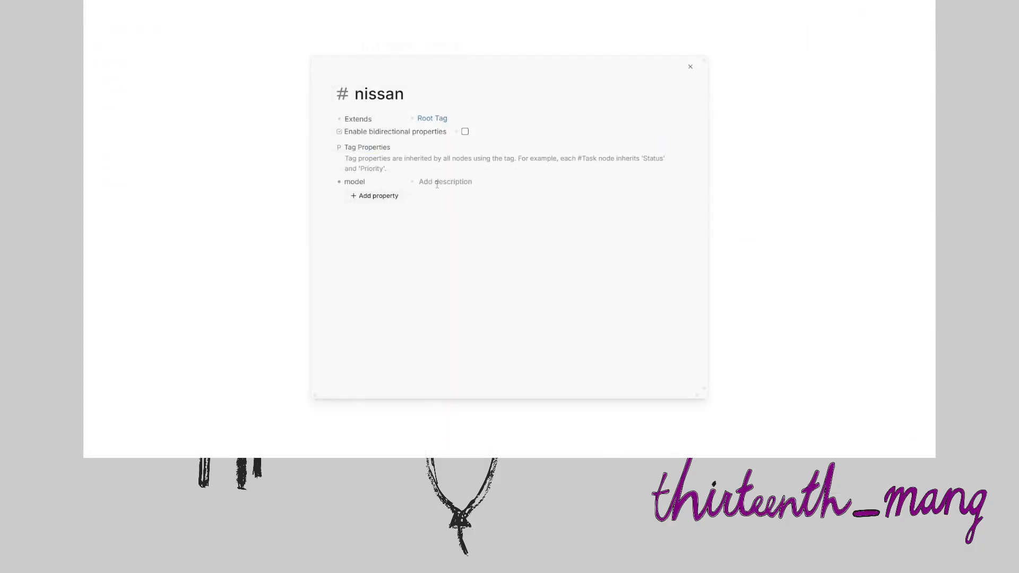
pyautogui.click(366, 183)
pyautogui.moveTo(400, 252)
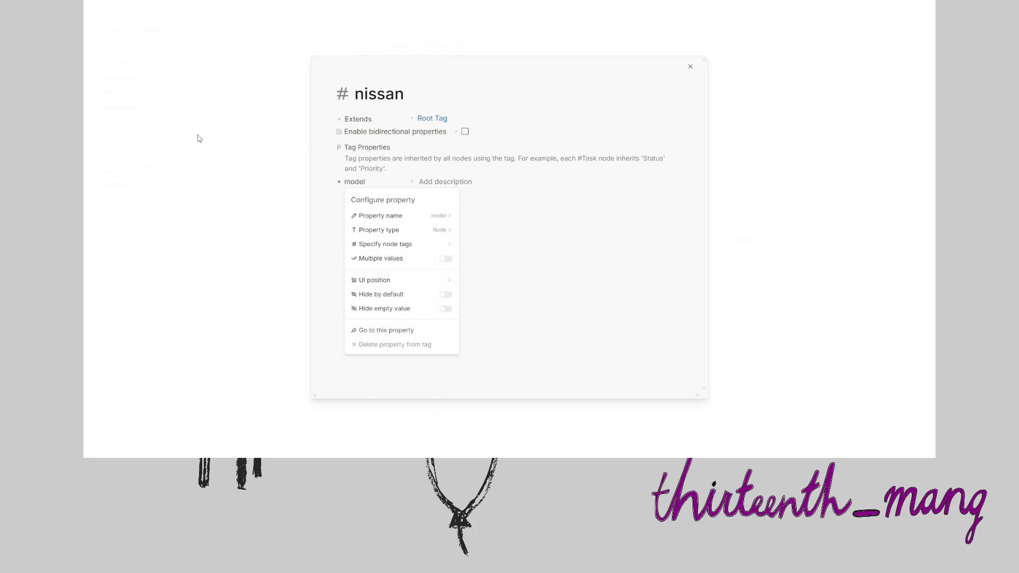
pyautogui.click(519, 74)
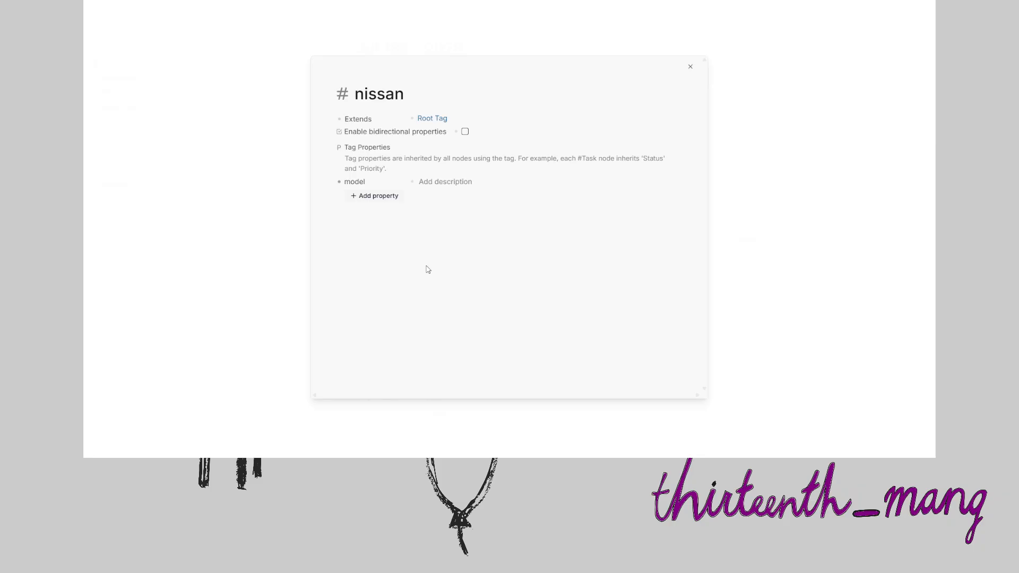
pyautogui.press('Escape')
# View the Nissan Skyline R32 page linked in the first journal entry
pyautogui.scroll(3, 560, 232)
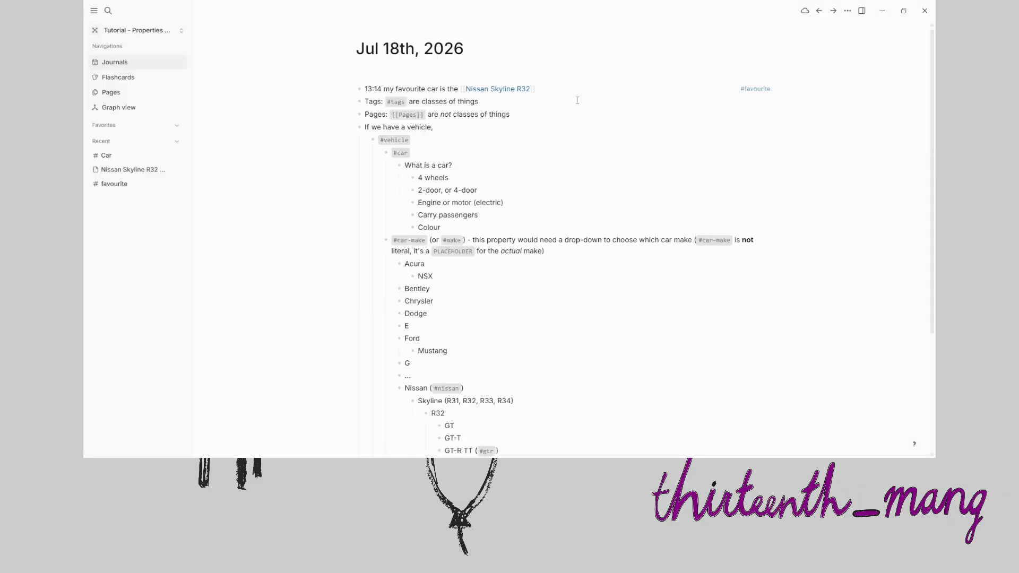
pyautogui.click(578, 87)
pyautogui.moveTo(601, 93); pyautogui.dragTo(520, 92)
pyautogui.click(544, 88)
pyautogui.click(933, 174)
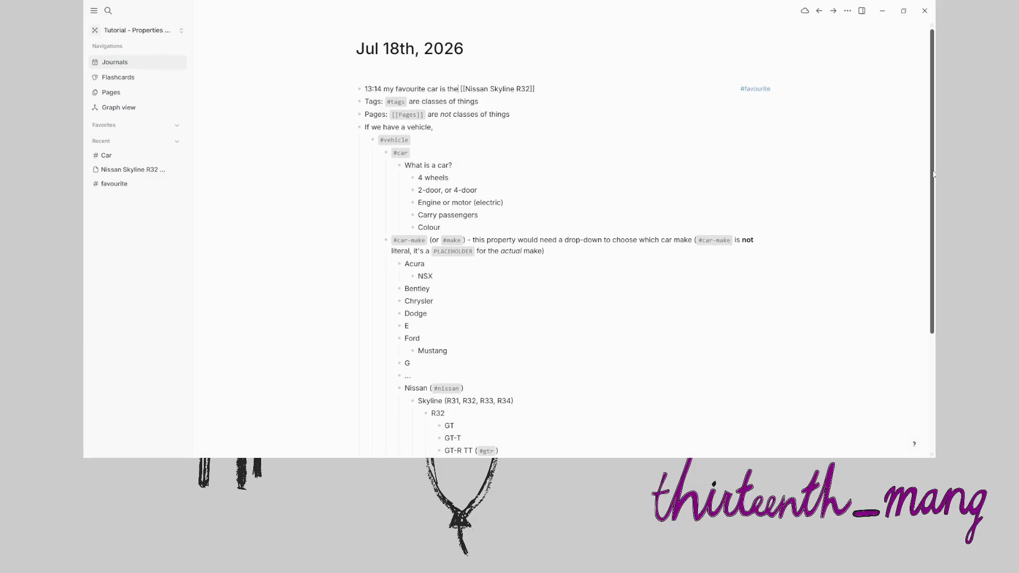
pyautogui.click(544, 86)
pyautogui.scroll(-3, 455, 182)
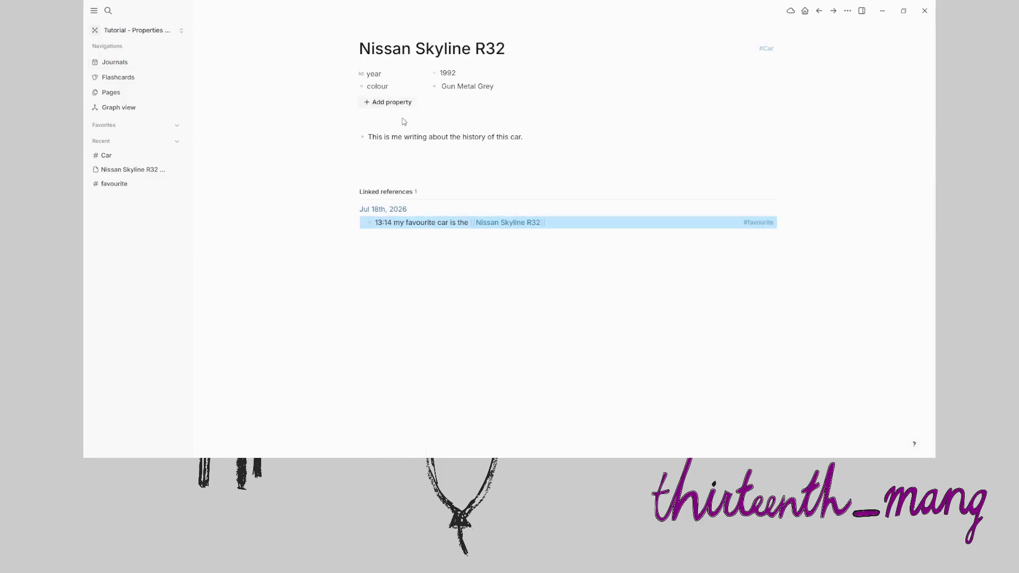
# Add a top-level block "13:57 my favourite car is the Nissan Skyline R32" at the end of the journal entry
pyautogui.click(114, 62)
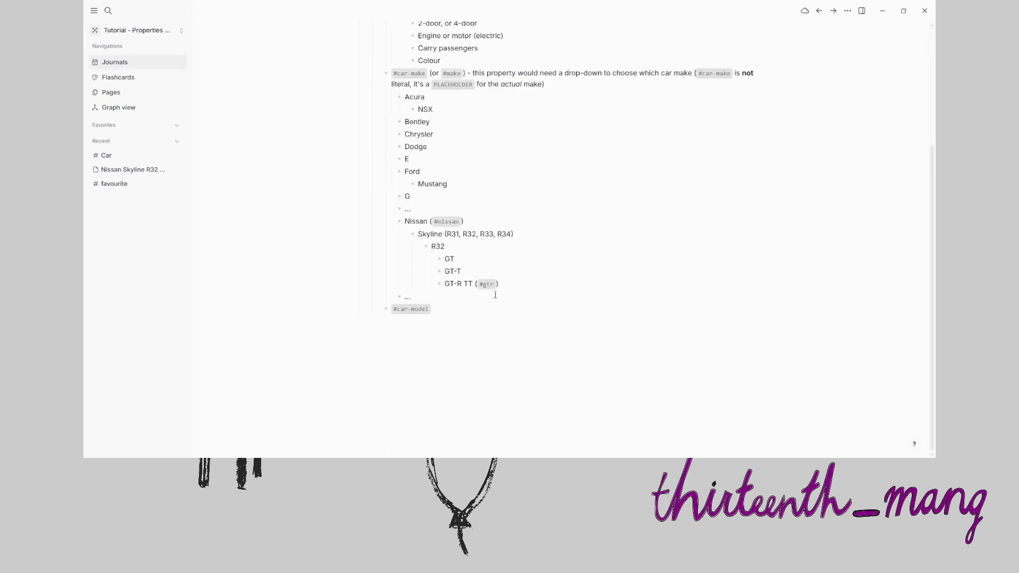
pyautogui.click(419, 325)
pyautogui.write('13:57 my favourite car is the Nissan Skyline R32')
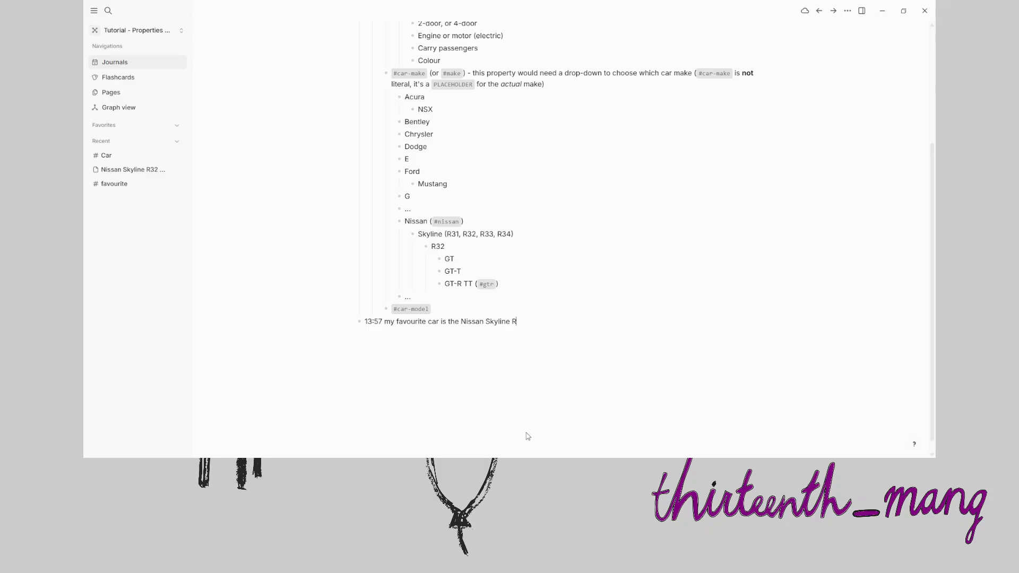
# Open the Nissan Skyline R32 page from the first journal entry and replace its `Car` tag with `gtr`
pyautogui.scroll(3, 528, 436)
pyautogui.click(513, 92)
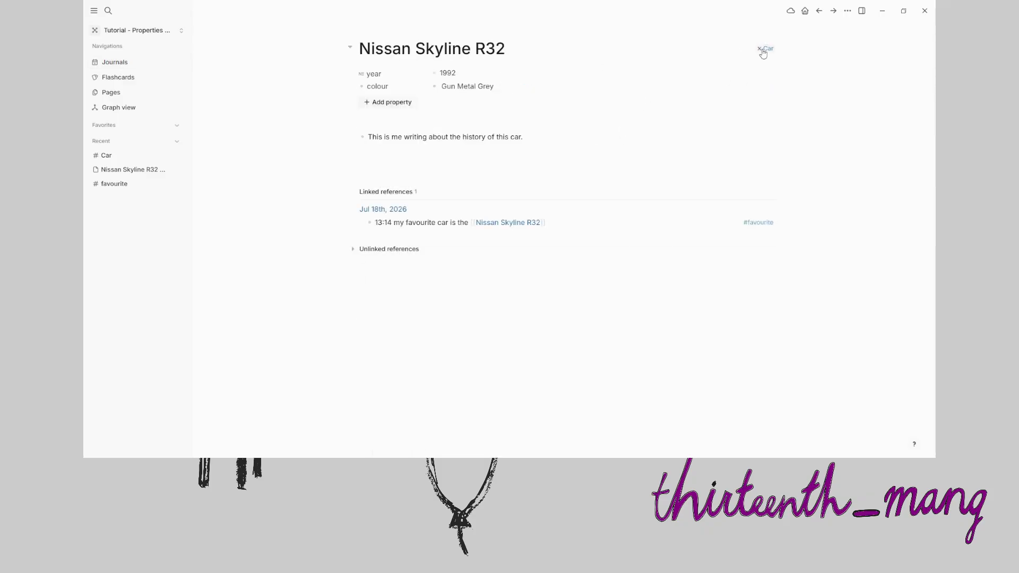
pyautogui.click(625, 44)
pyautogui.write('#gtr')
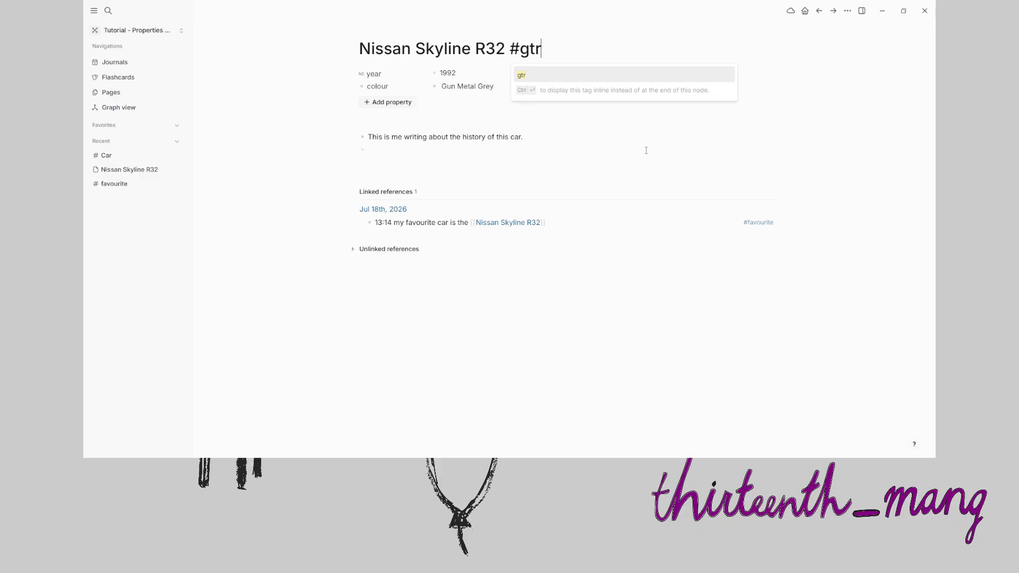
pyautogui.press('Return')
# Delete the `colour` and `year` properties from the Nissan Skyline R32 page
pyautogui.click(377, 85)
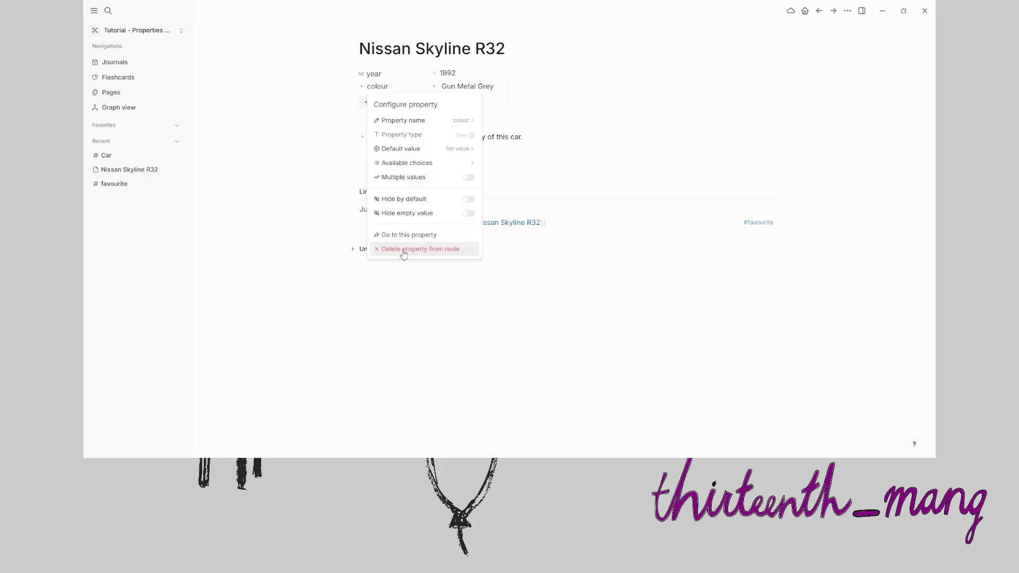
pyautogui.click(402, 249)
pyautogui.click(590, 238)
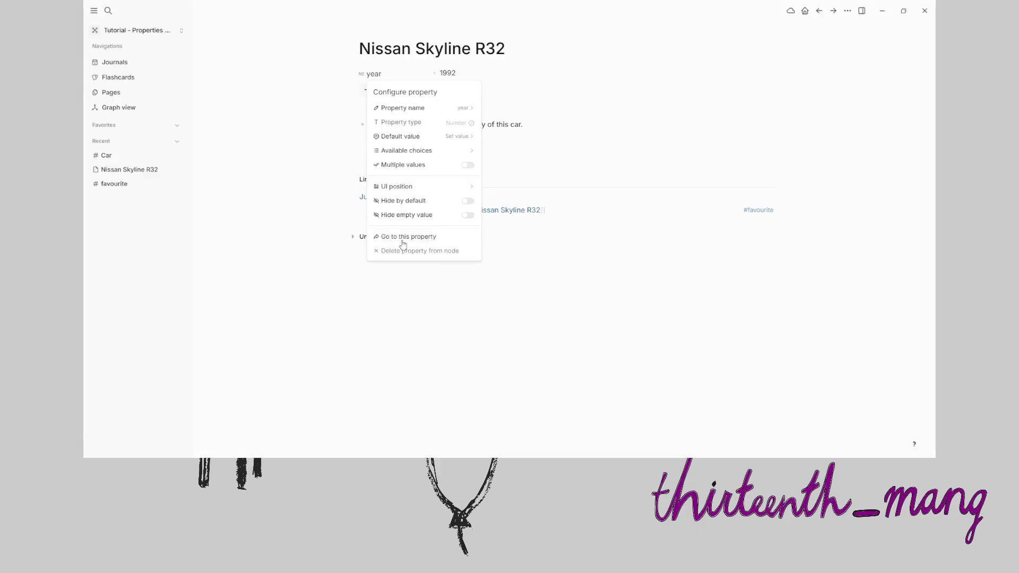
pyautogui.click(403, 252)
pyautogui.click(594, 238)
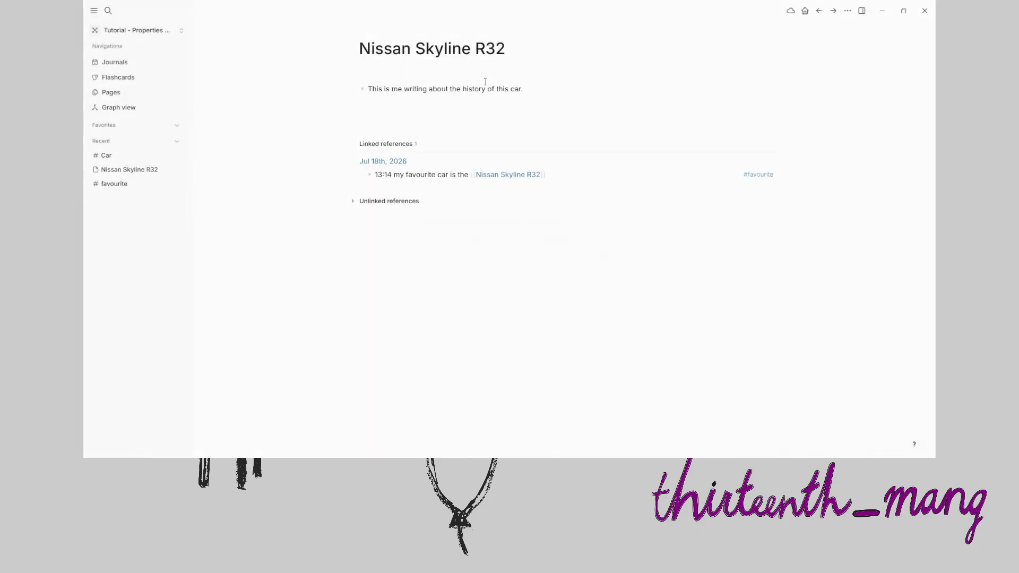
# Open the page of the `gtr` tag and check its parent tag, tag properties and tagged nodes
pyautogui.click(385, 49)
pyautogui.click(775, 50)
pyautogui.click(769, 49)
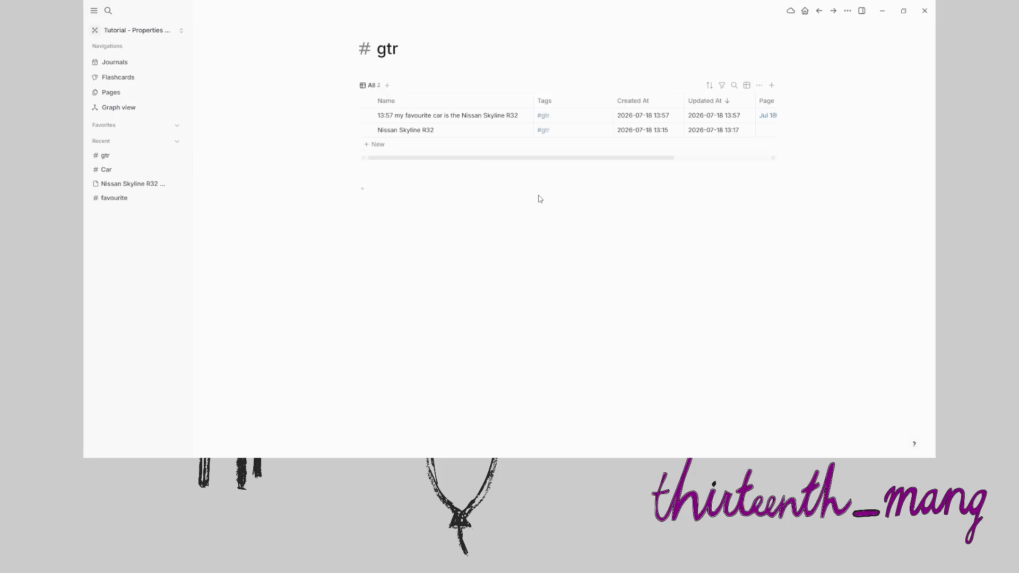
pyautogui.click(348, 48)
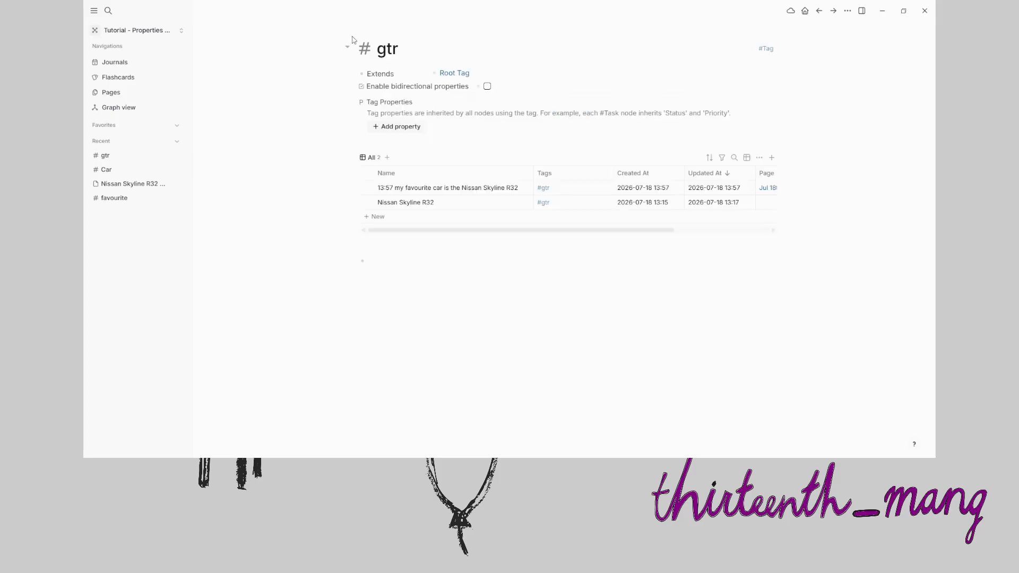
pyautogui.click(348, 47)
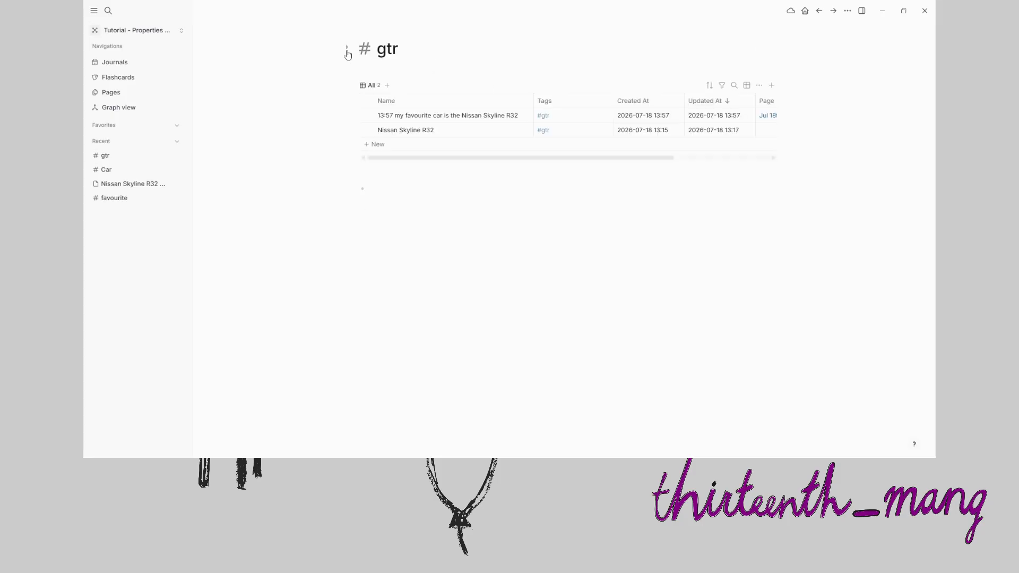
# Return to the journal, review its last block, and check which tag `car` extends in its tag configuration
pyautogui.click(115, 62)
pyautogui.scroll(-3, 523, 287)
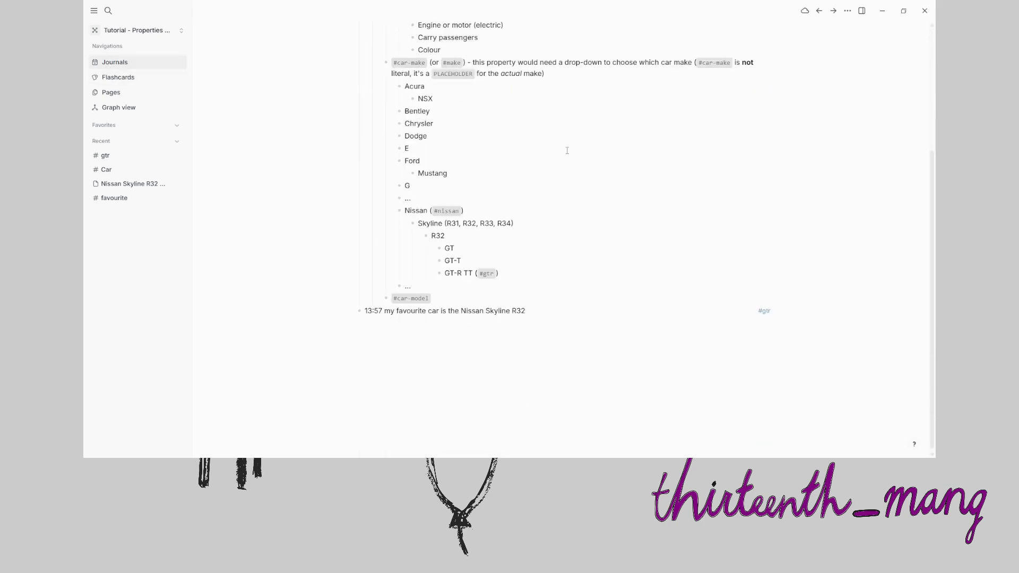
pyautogui.scroll(3, 517, 303)
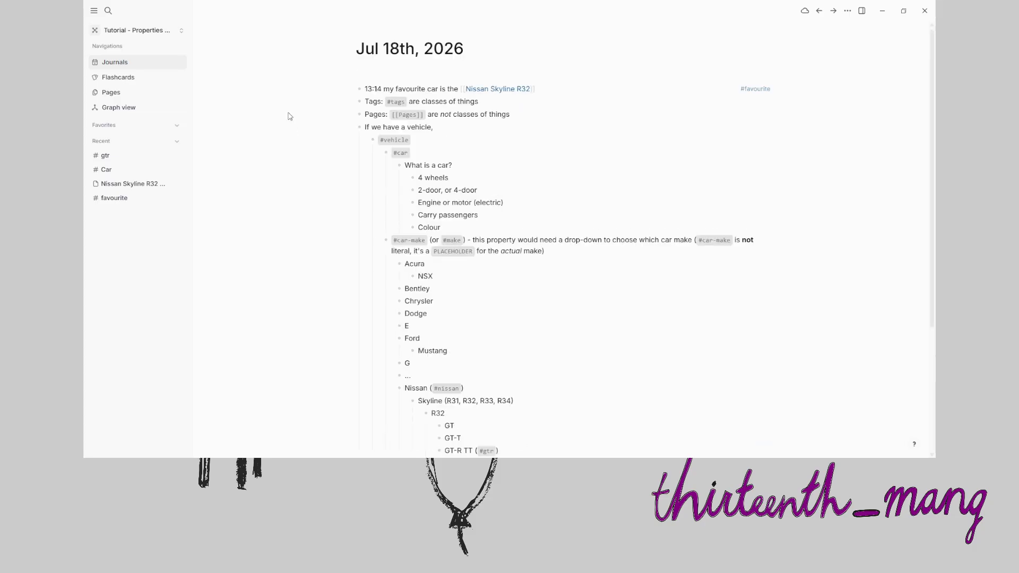
pyautogui.click(108, 11)
pyautogui.write('#car')
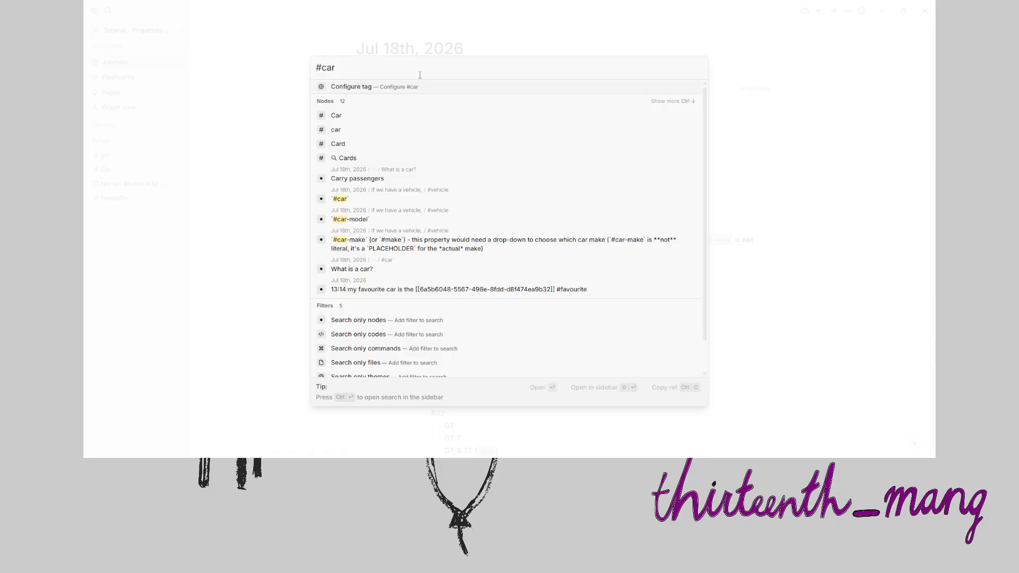
pyautogui.click(349, 129)
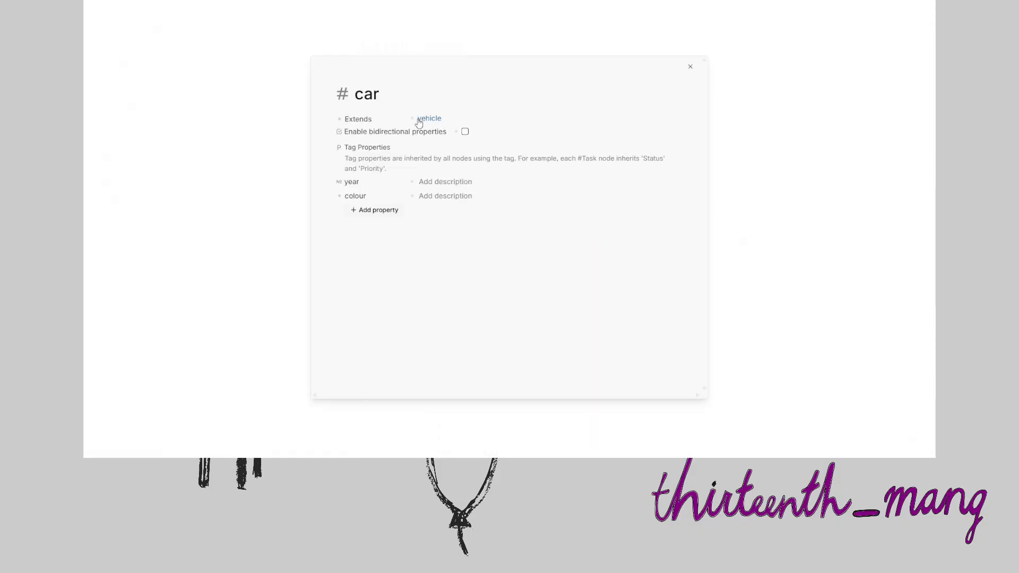
# Configure the `nissan` tag to extend `car`
pyautogui.hotkey('ctrl', 'k')
pyautogui.write('#nissan')
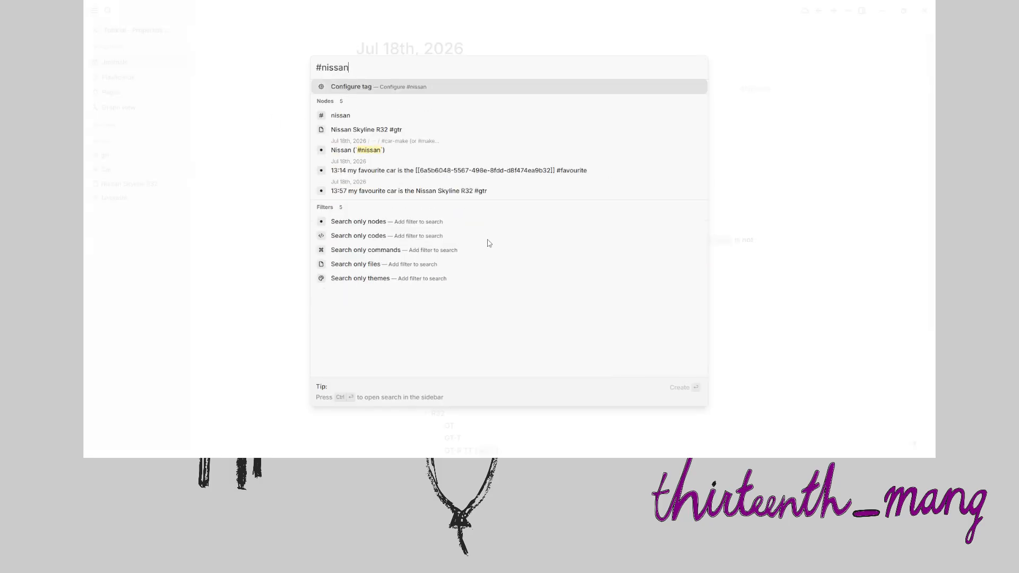
pyautogui.click(433, 91)
pyautogui.click(464, 121)
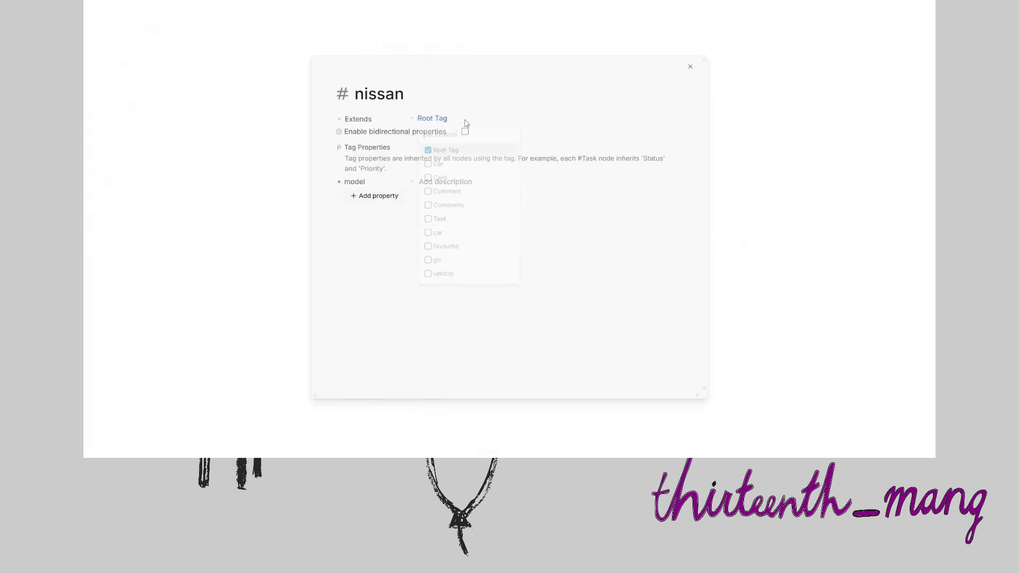
pyautogui.click(433, 236)
# Configure the `gtr` tag to extend `nissan`, and open the Nissan Skyline R32 page from the first journal entry
pyautogui.hotkey('ctrl', 'k')
pyautogui.write('#n')
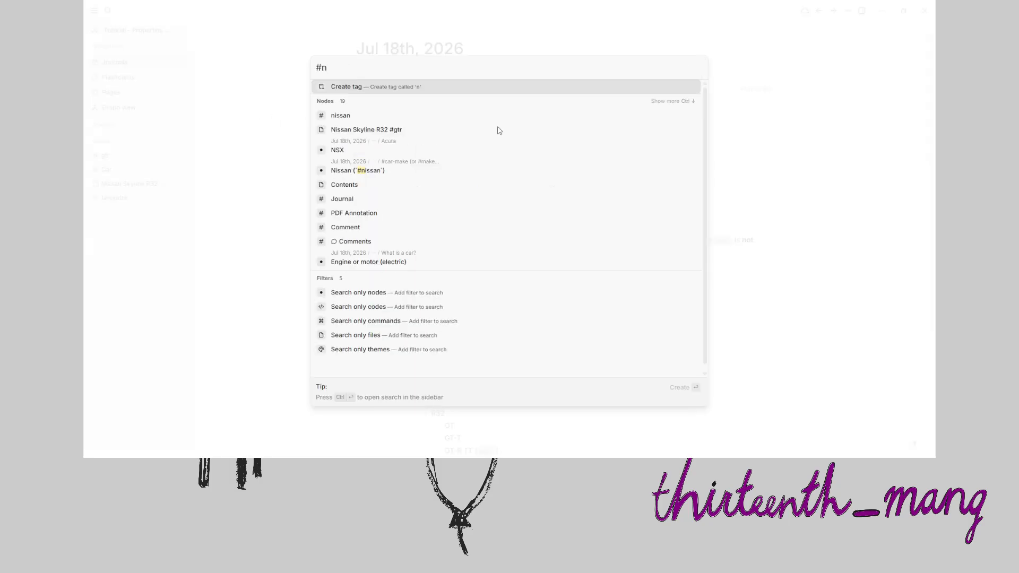
pyautogui.press('BackSpace')
pyautogui.write('gtr')
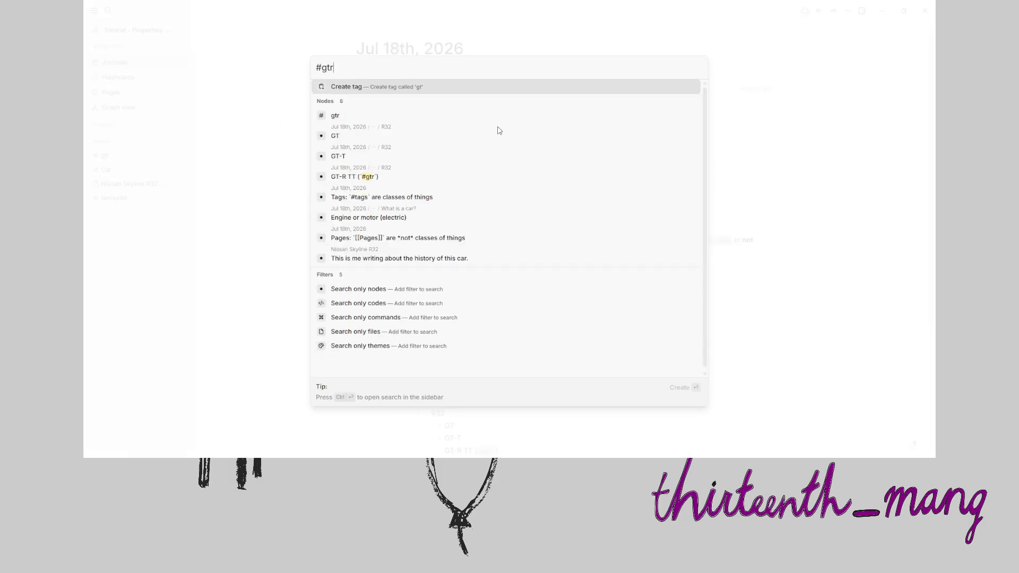
pyautogui.press('Return')
pyautogui.click(470, 120)
pyautogui.click(446, 264)
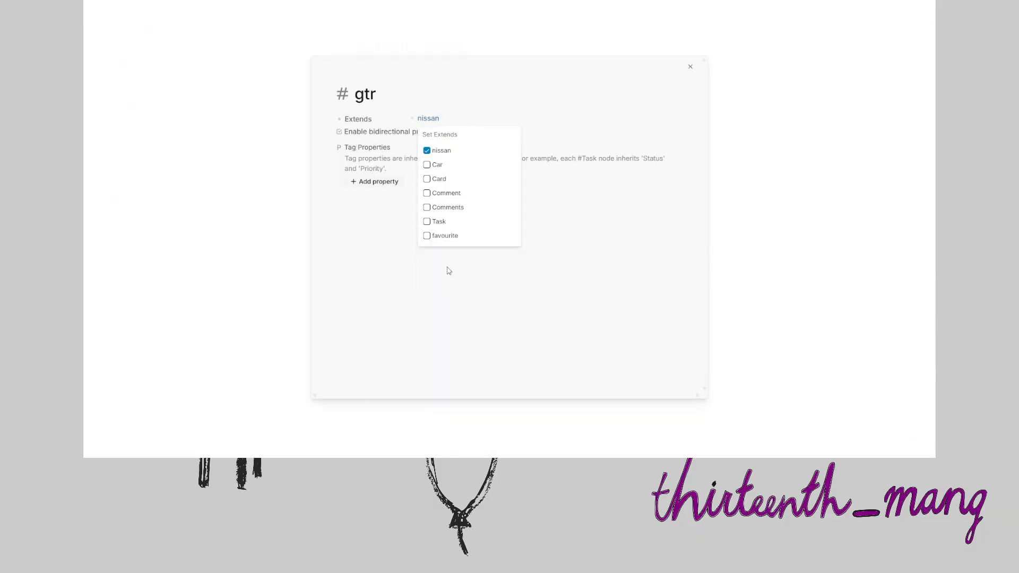
pyautogui.press('Escape')
pyautogui.press('Escape')
pyautogui.click(499, 89)
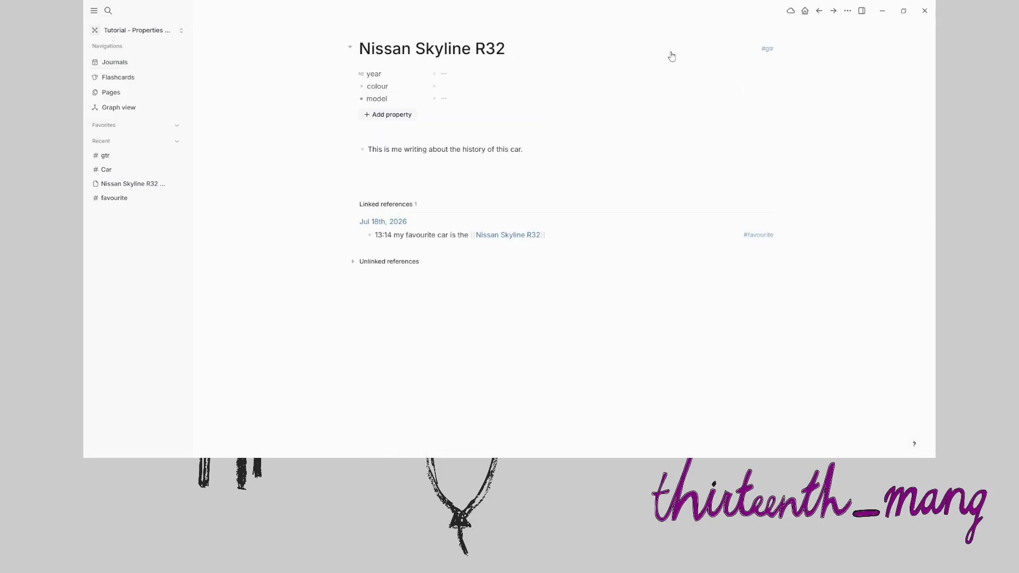
pyautogui.click(444, 103)
pyautogui.write('GT-R')
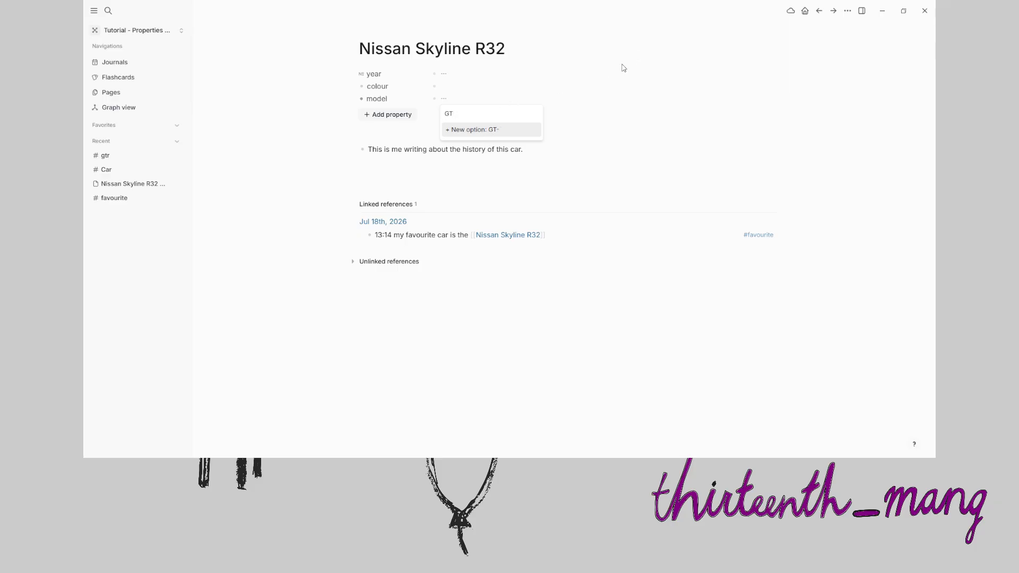
pyautogui.press('BackSpace')
pyautogui.press('BackSpace')
pyautogui.press('BackSpace')
pyautogui.press('BackSpace')
pyautogui.press('Escape')
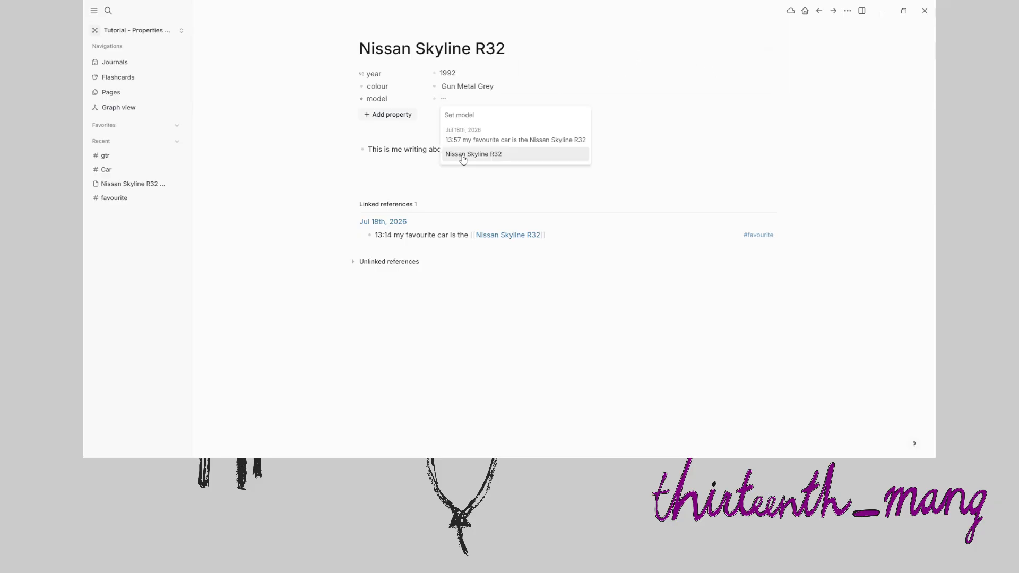
# Set the `model` property of the Nissan Skyline R32 page to a new option `GT-R`
pyautogui.click(463, 155)
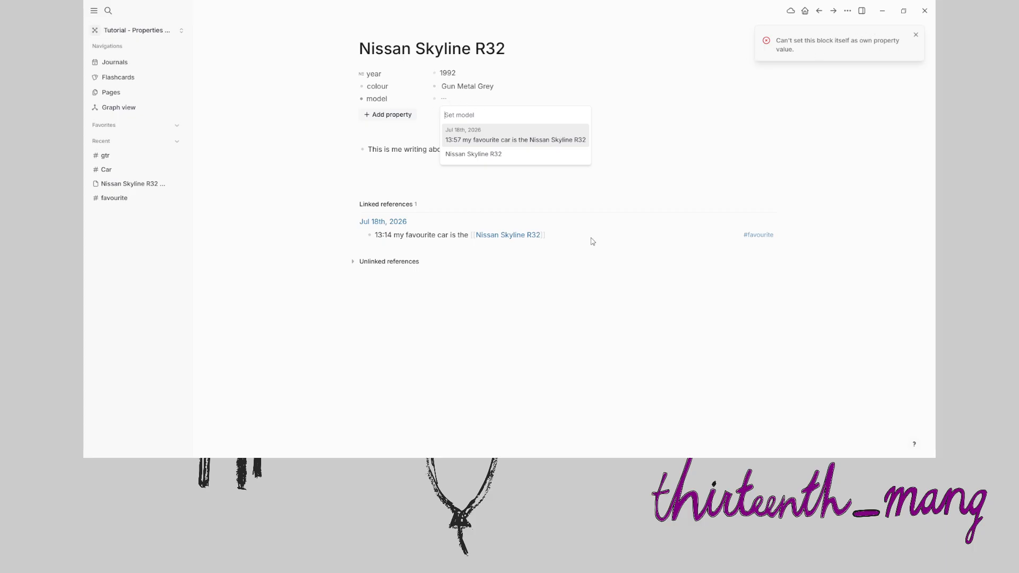
pyautogui.write('gtr')
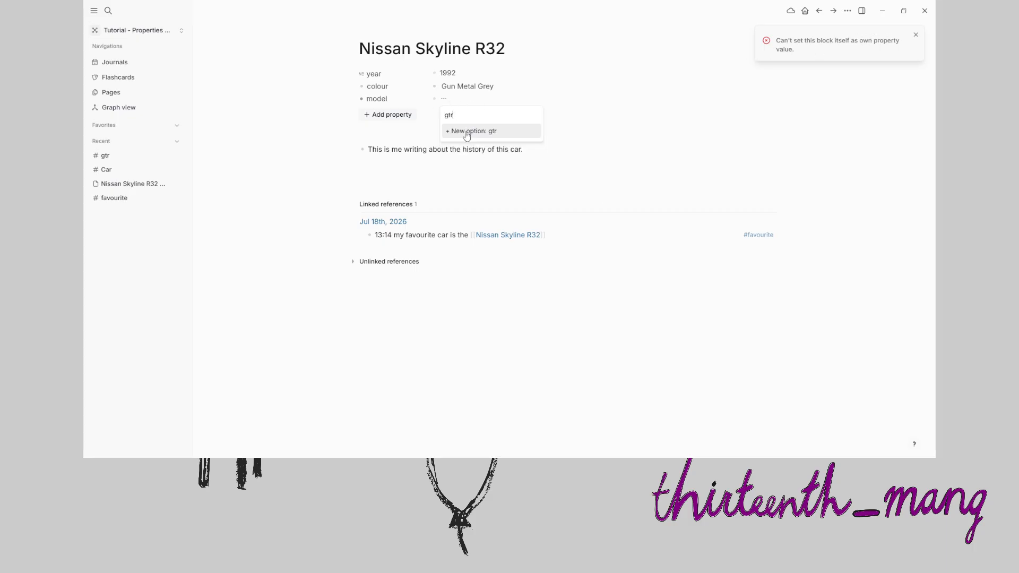
pyautogui.write('GT-R')
pyautogui.press('Return')
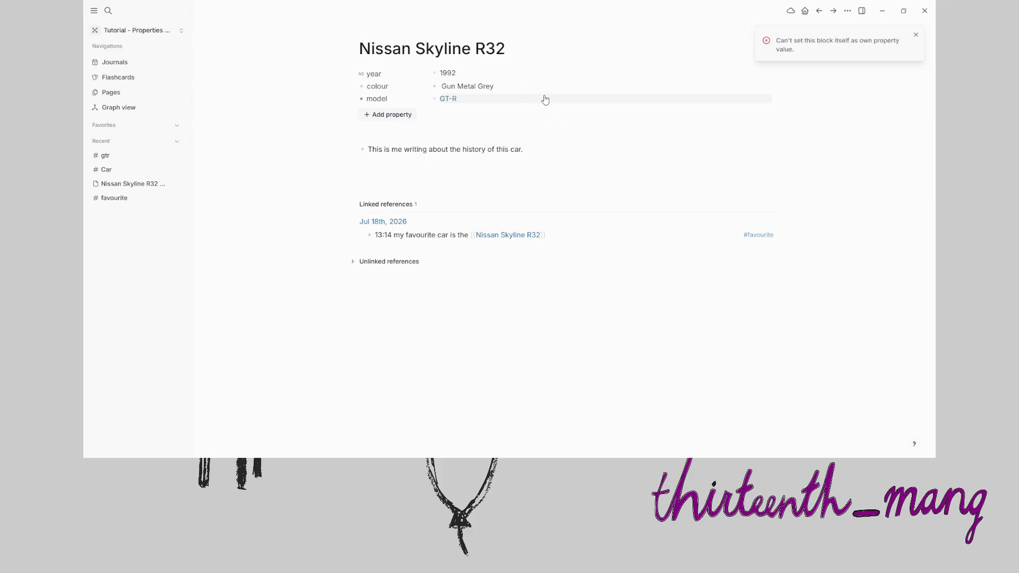
# View the `GT-R` page, and return to the journal to check the properties of the 13:57 block and the Nissan Skyline R32 preview
pyautogui.click(449, 99)
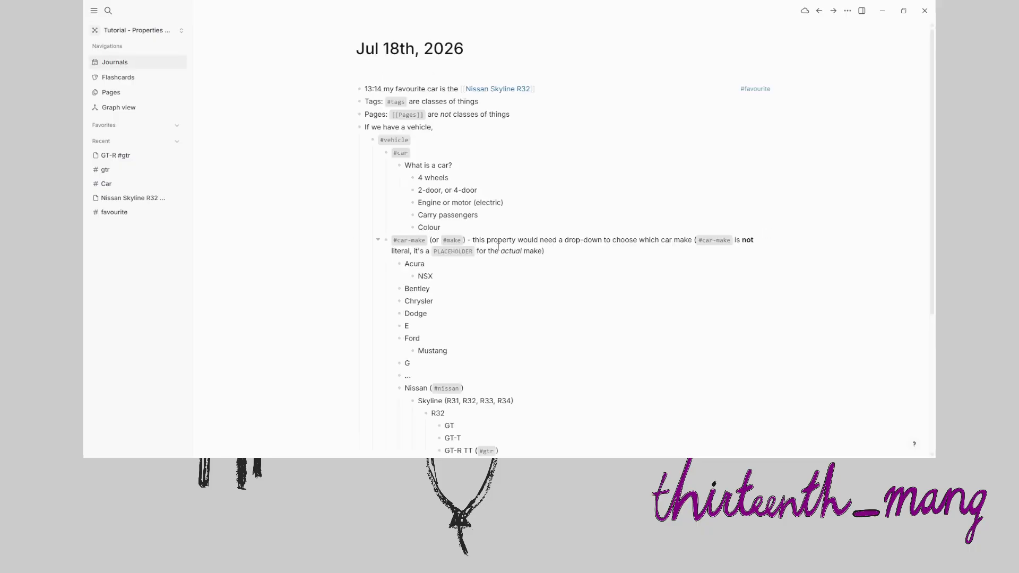
pyautogui.scroll(-4, 499, 245)
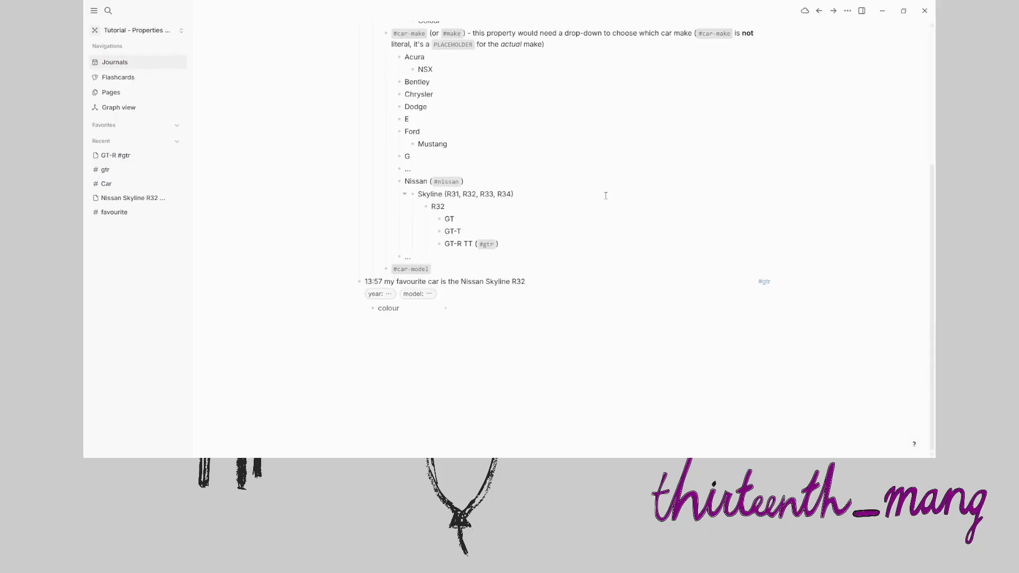
pyautogui.scroll(4, 605, 193)
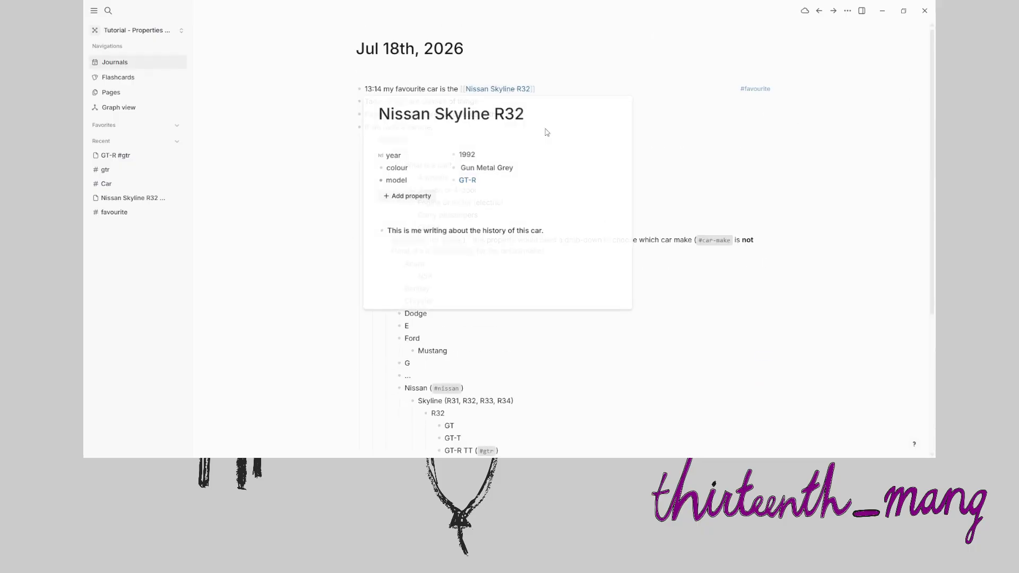
pyautogui.click(589, 203)
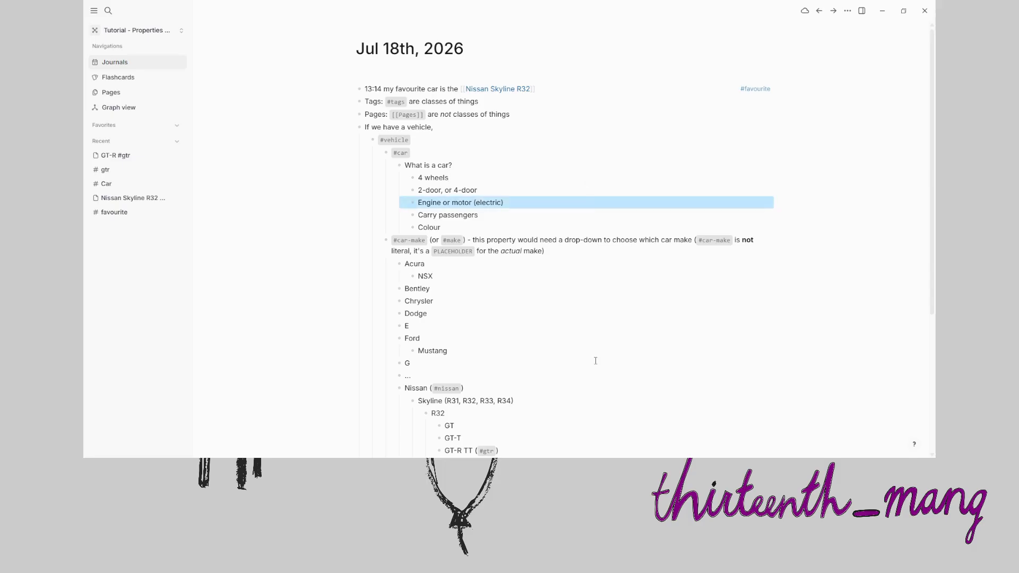